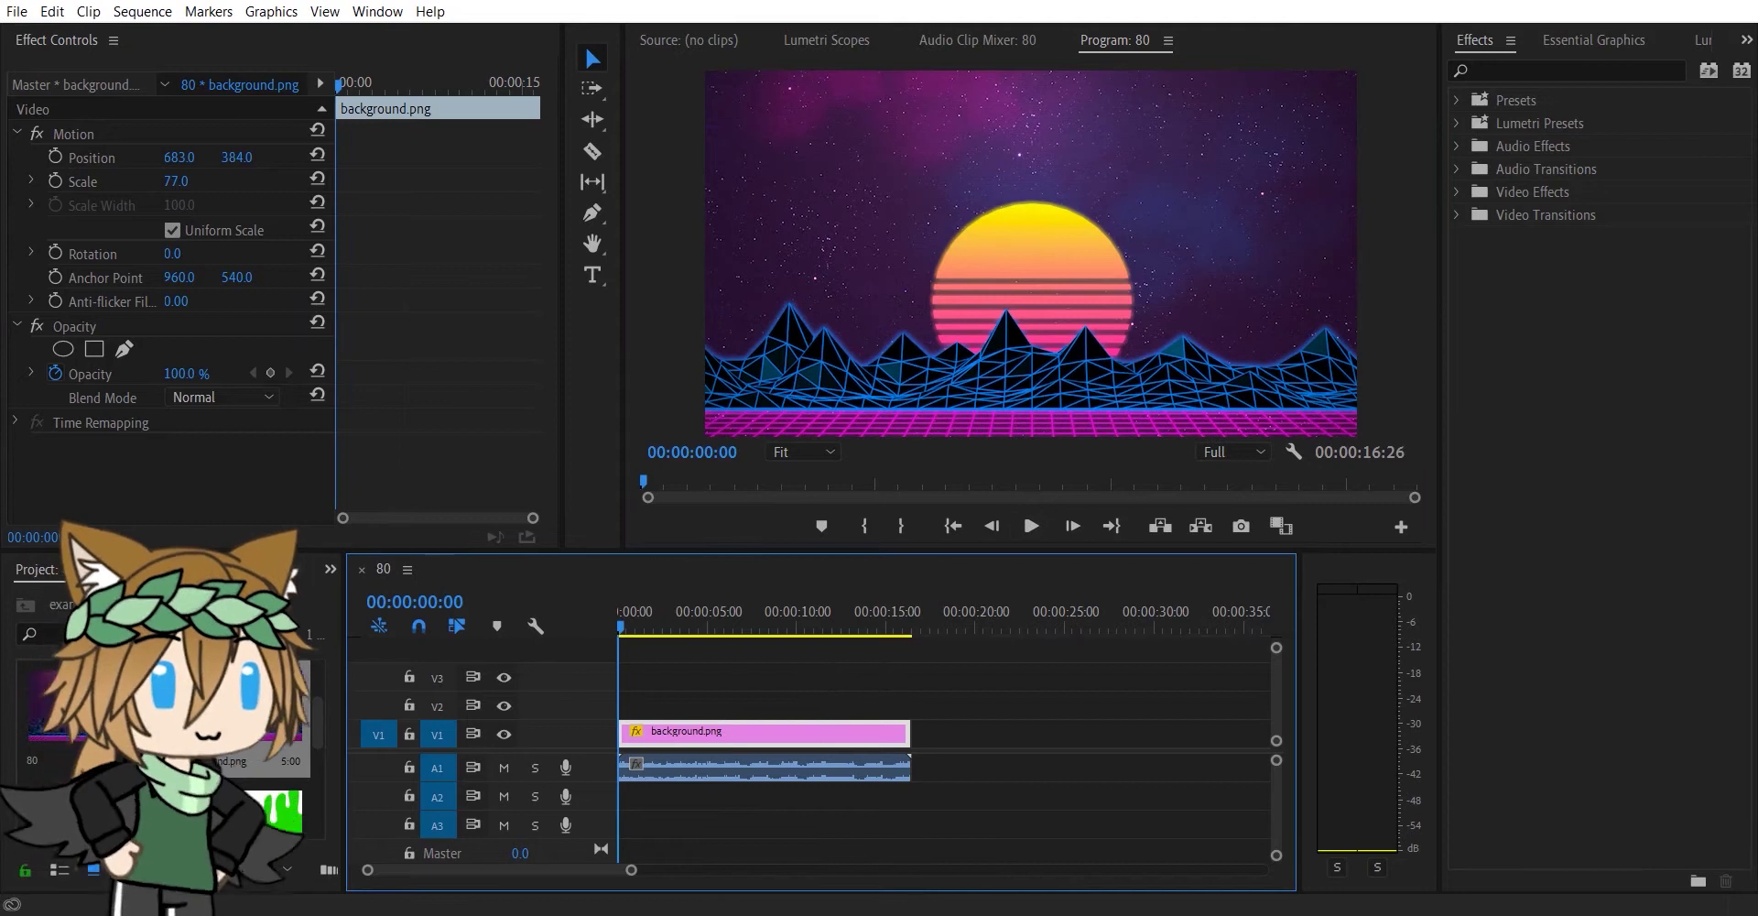
Step: Unlink the grid clip from its audio and delete the audio track portion
right_click(759, 707)
click(818, 307)
click(795, 799)
key(Delete)
Step: Move the grid clip up to track V3 and set its scale to 114
drag(759, 703, 754, 676)
drag(179, 181, 194, 182)
Step: Find the Ultra Key effect and apply it to the grid clip
click(1566, 71)
text(ultr)
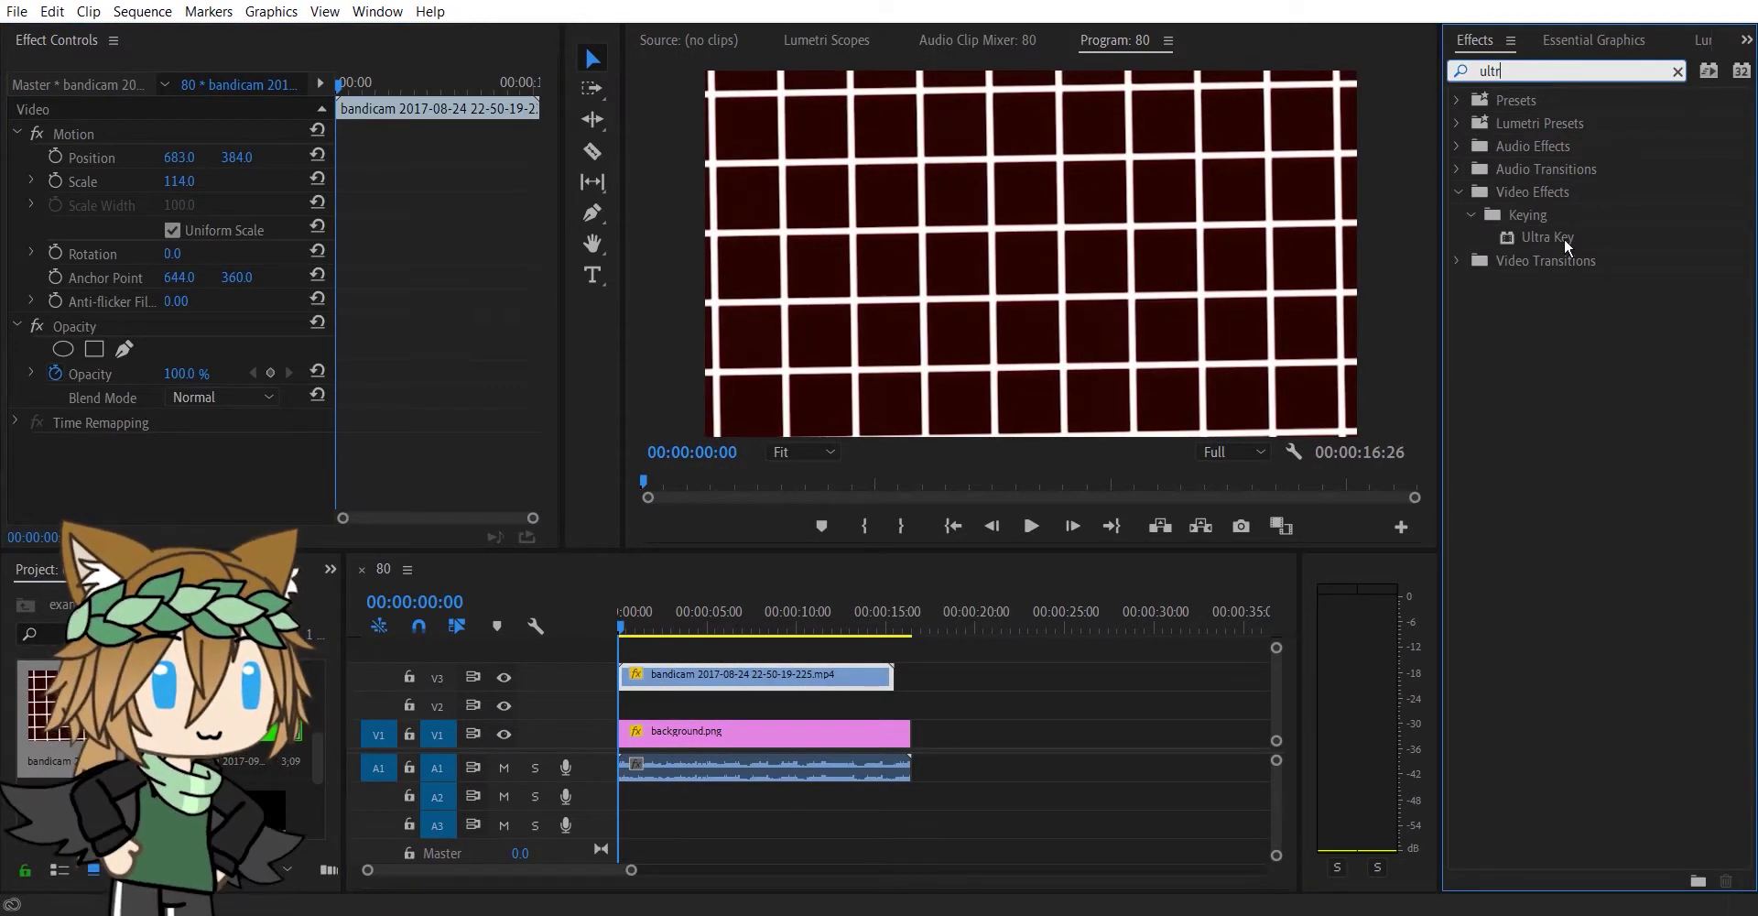
drag(1548, 236, 412, 330)
scroll(275, 320, down, 2)
Step: Set the grid clip's Ultra Key to Aggressive and blend the clip as Linear Dodge (Add) at 16% opacity
click(220, 425)
click(234, 511)
mouse_move(193, 283)
mouse_down()
mouse_move(103, 283)
mouse_move(196, 283)
mouse_up()
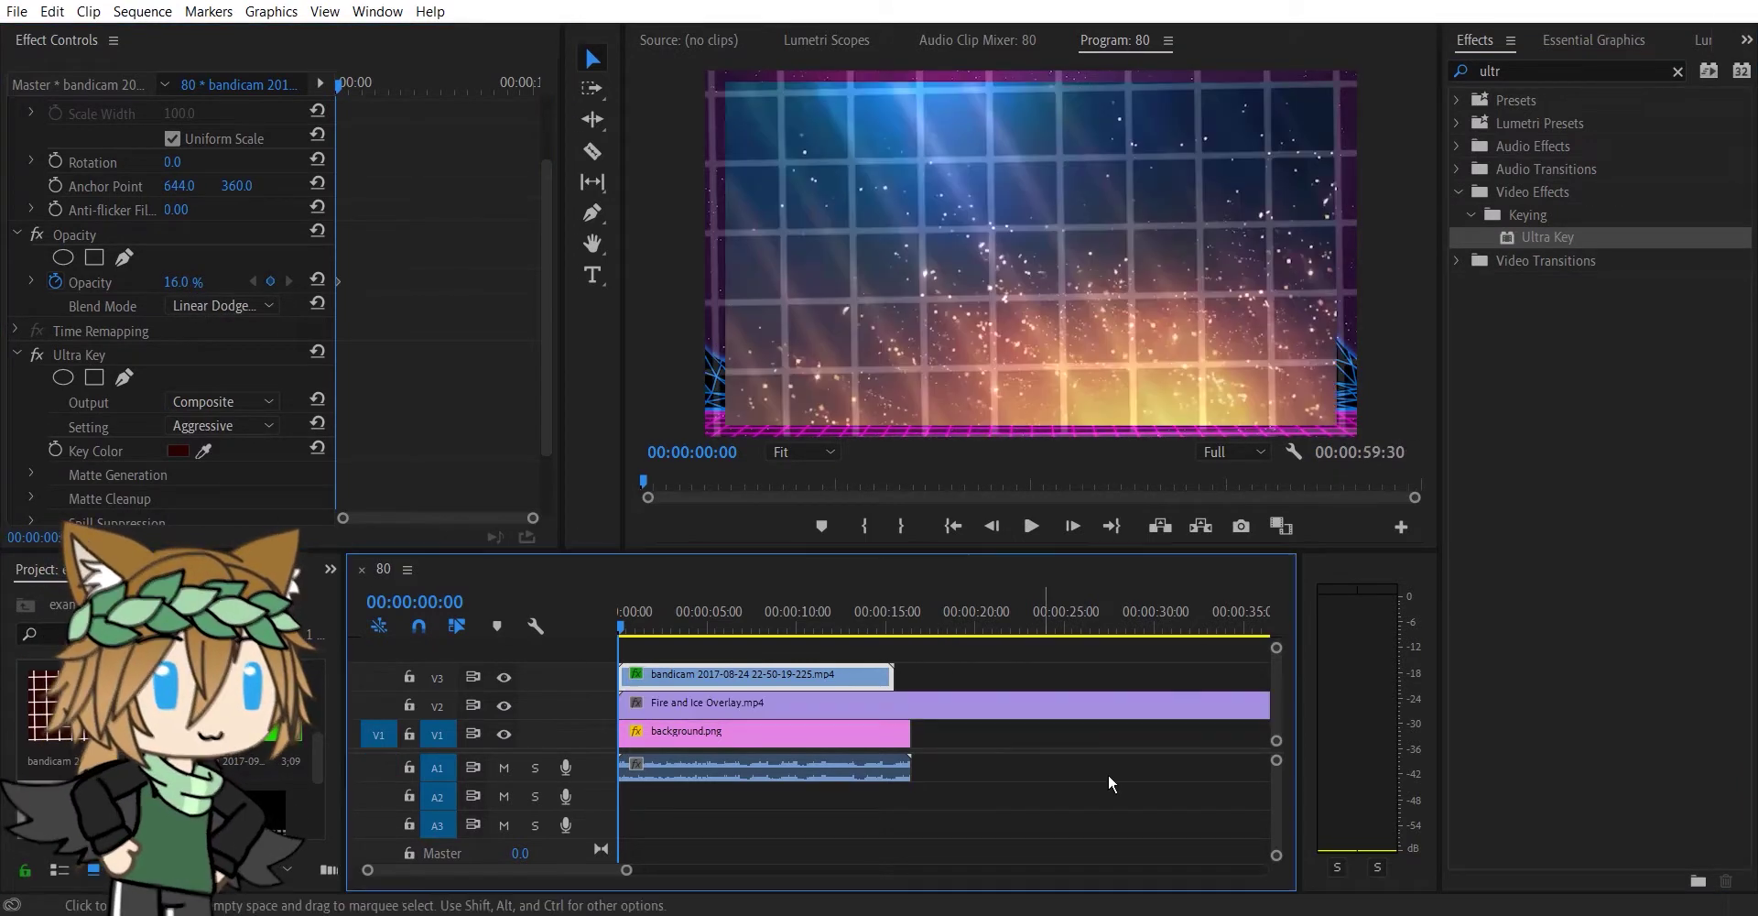
Step: Set the Fire and Ice Overlay clip's speed to 75% with Optical Flow time interpolation
right_click(927, 704)
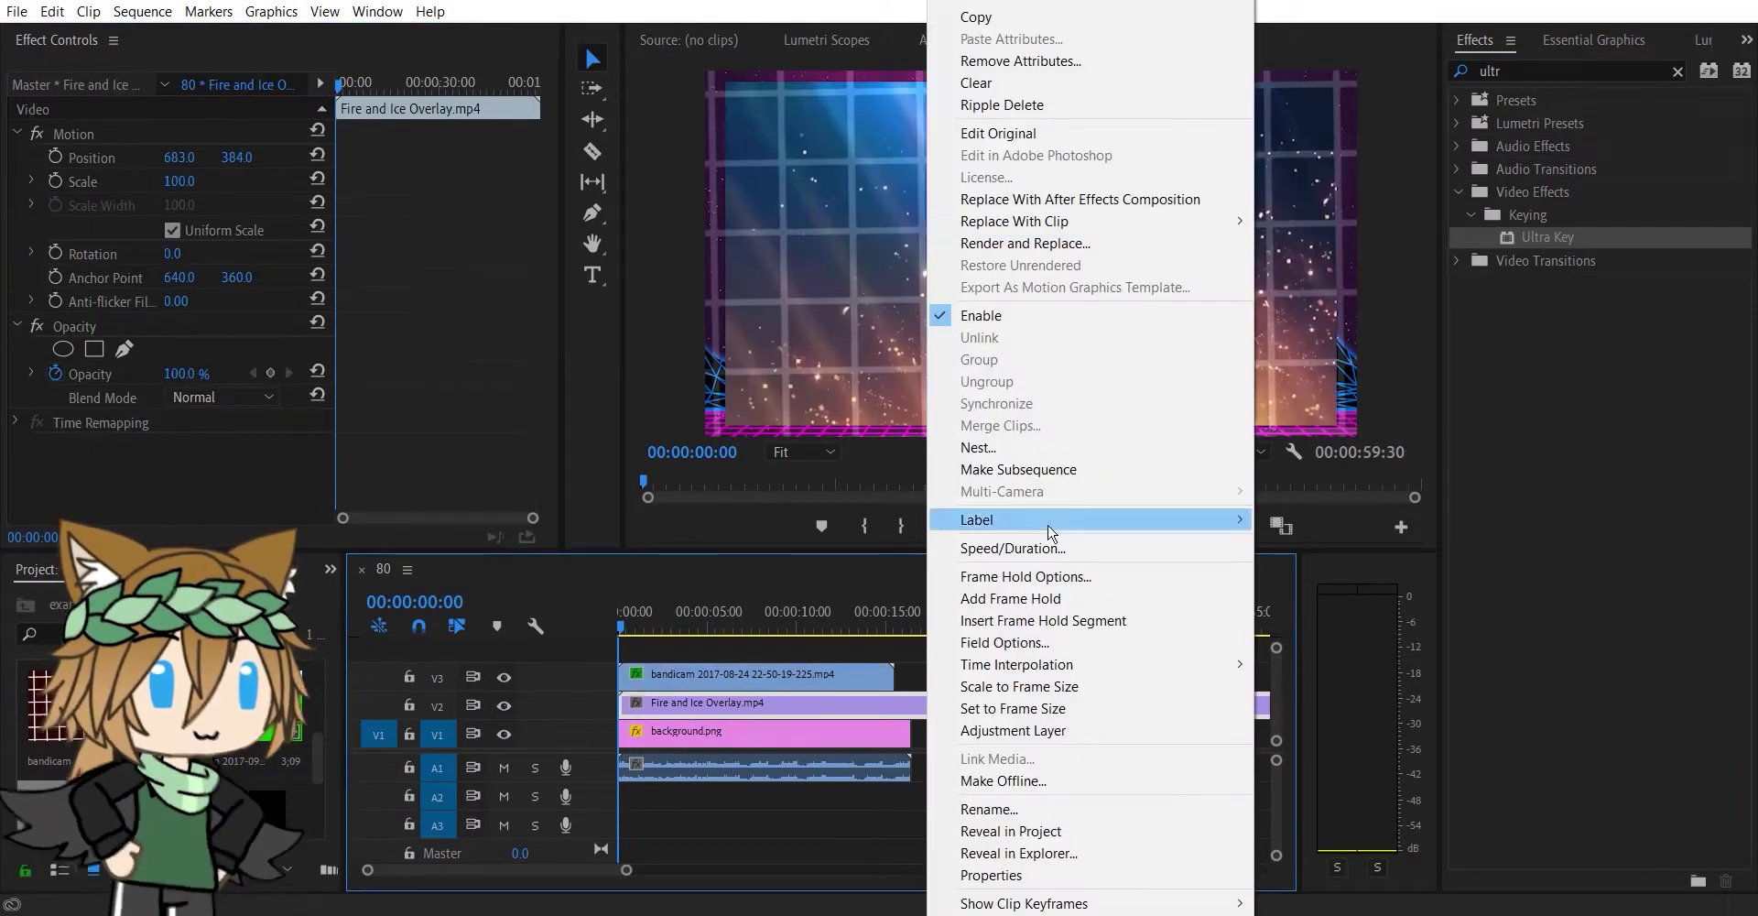
click(1012, 547)
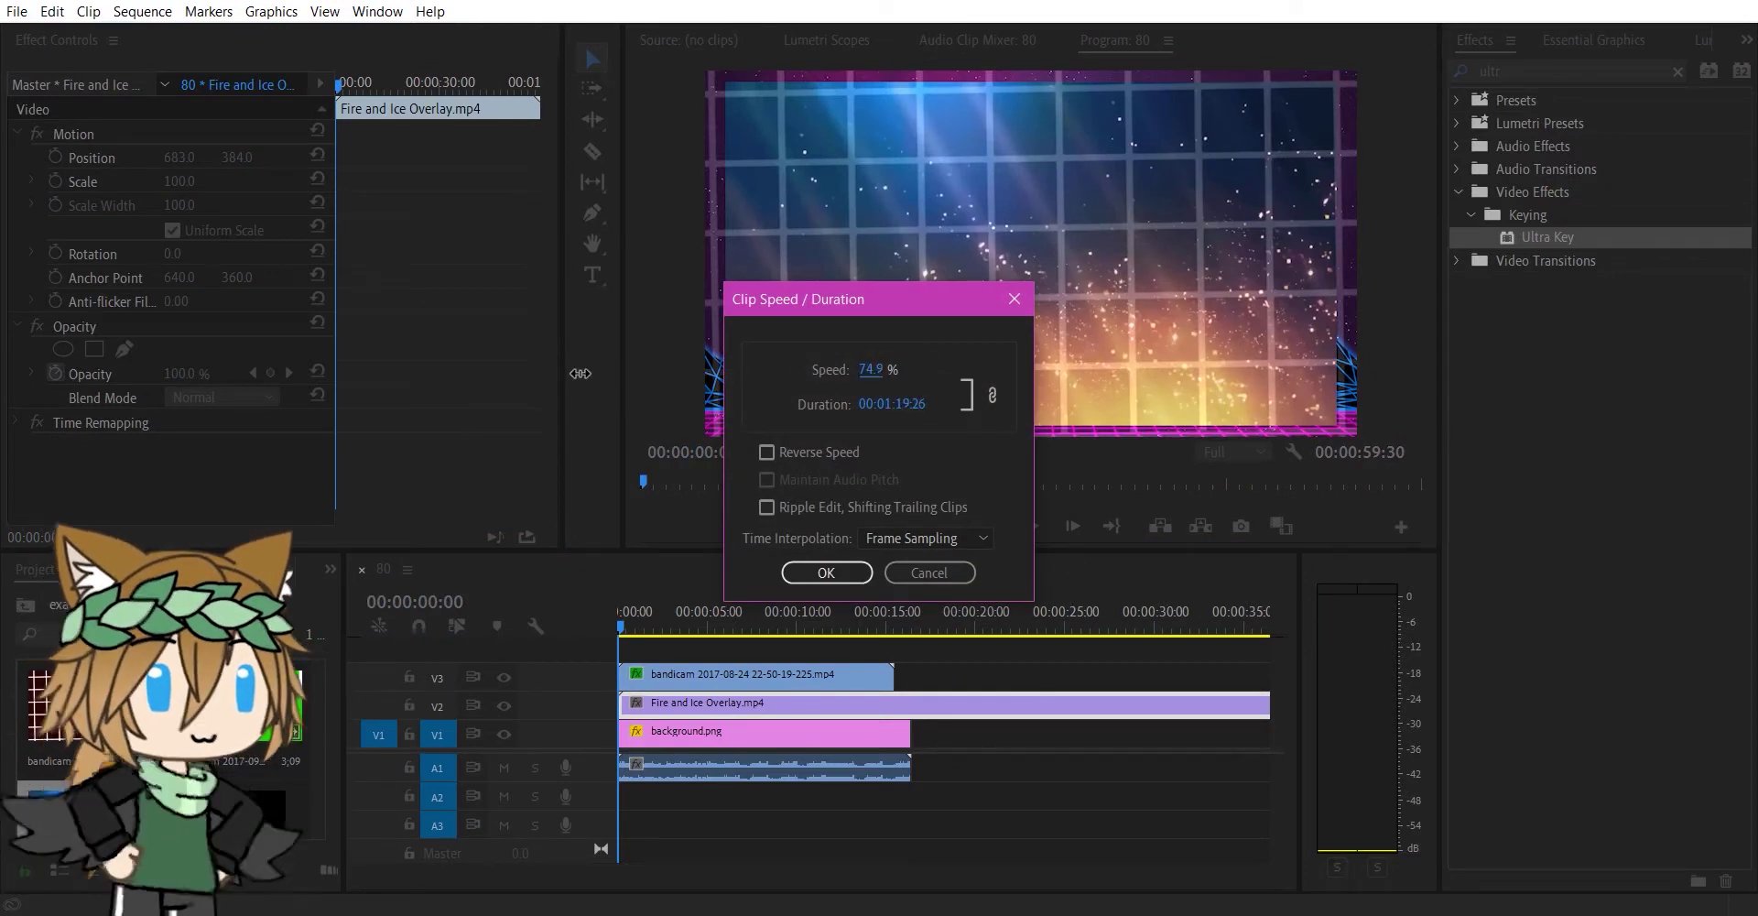
text(75)
click(925, 538)
click(907, 604)
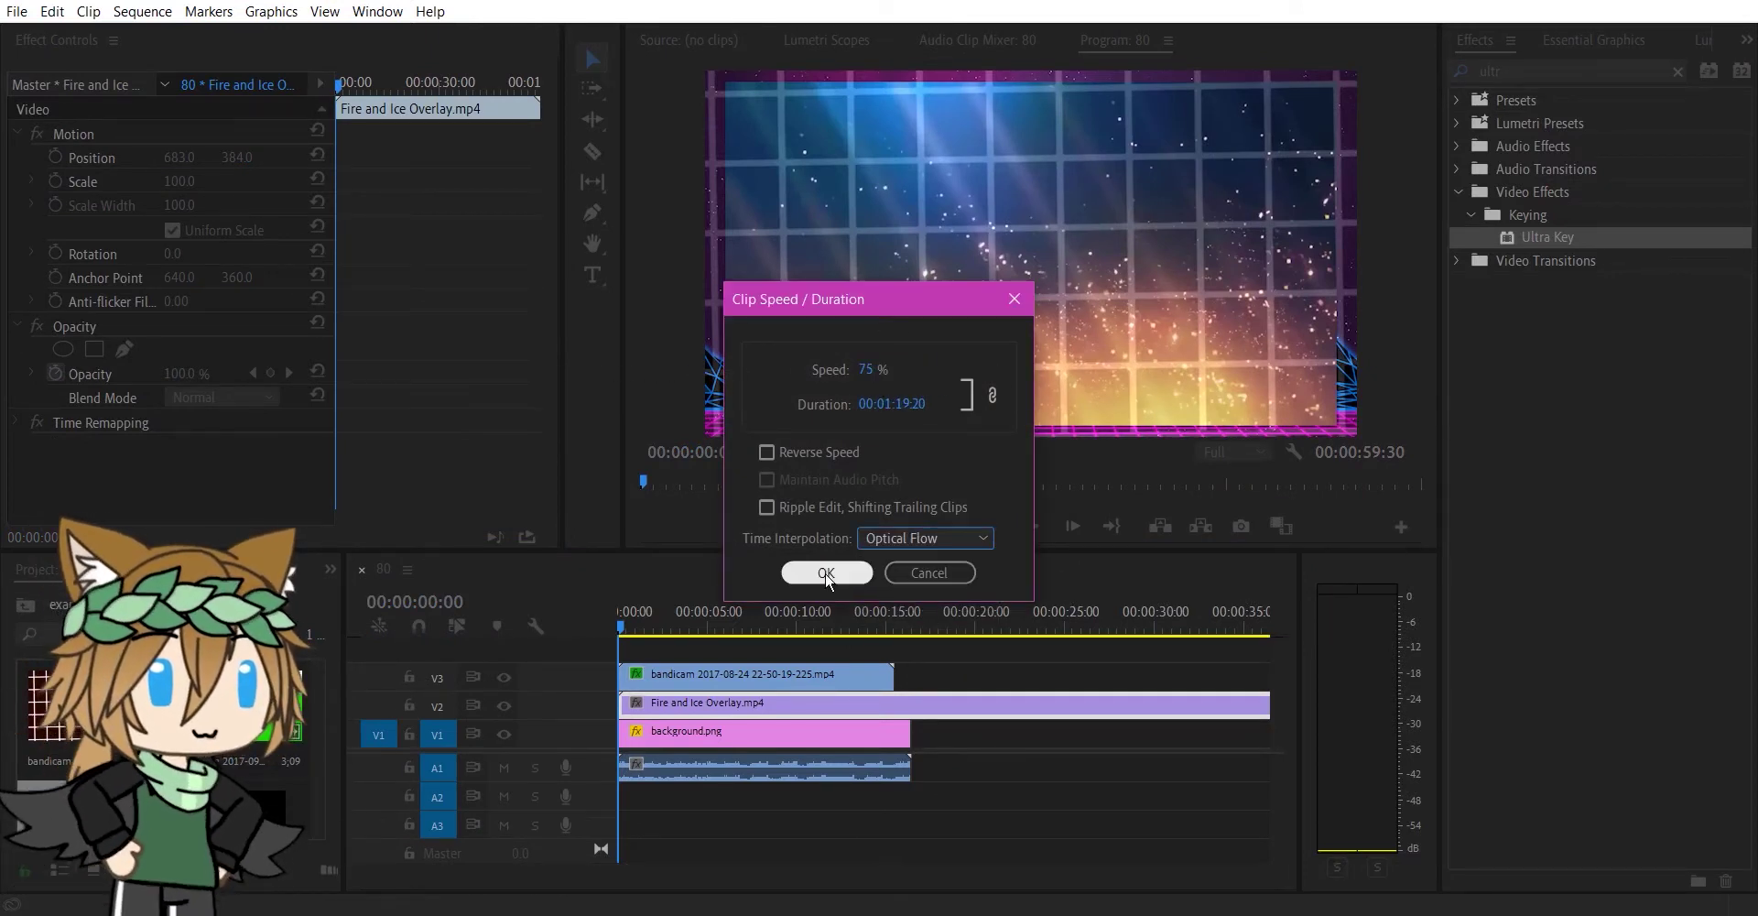
click(847, 572)
Step: Cut the Fire and Ice Overlay clip where the background image ends and delete the excess
click(914, 705)
click(592, 58)
click(981, 705)
key(Delete)
Step: Paste a copy of the grid clip directly after the original and trim it to the end of the background image
right_click(813, 675)
key(Escape)
click(891, 616)
key(ctrl+v)
drag(1166, 677, 910, 678)
Step: Scale the Fire and Ice Overlay clip to 117 so it fills the frame
click(807, 618)
click(828, 707)
drag(187, 182, 203, 181)
Step: Try several blend modes on the Fire and Ice Overlay clip, including Soft Light and Vivid Light
click(243, 765)
click(229, 396)
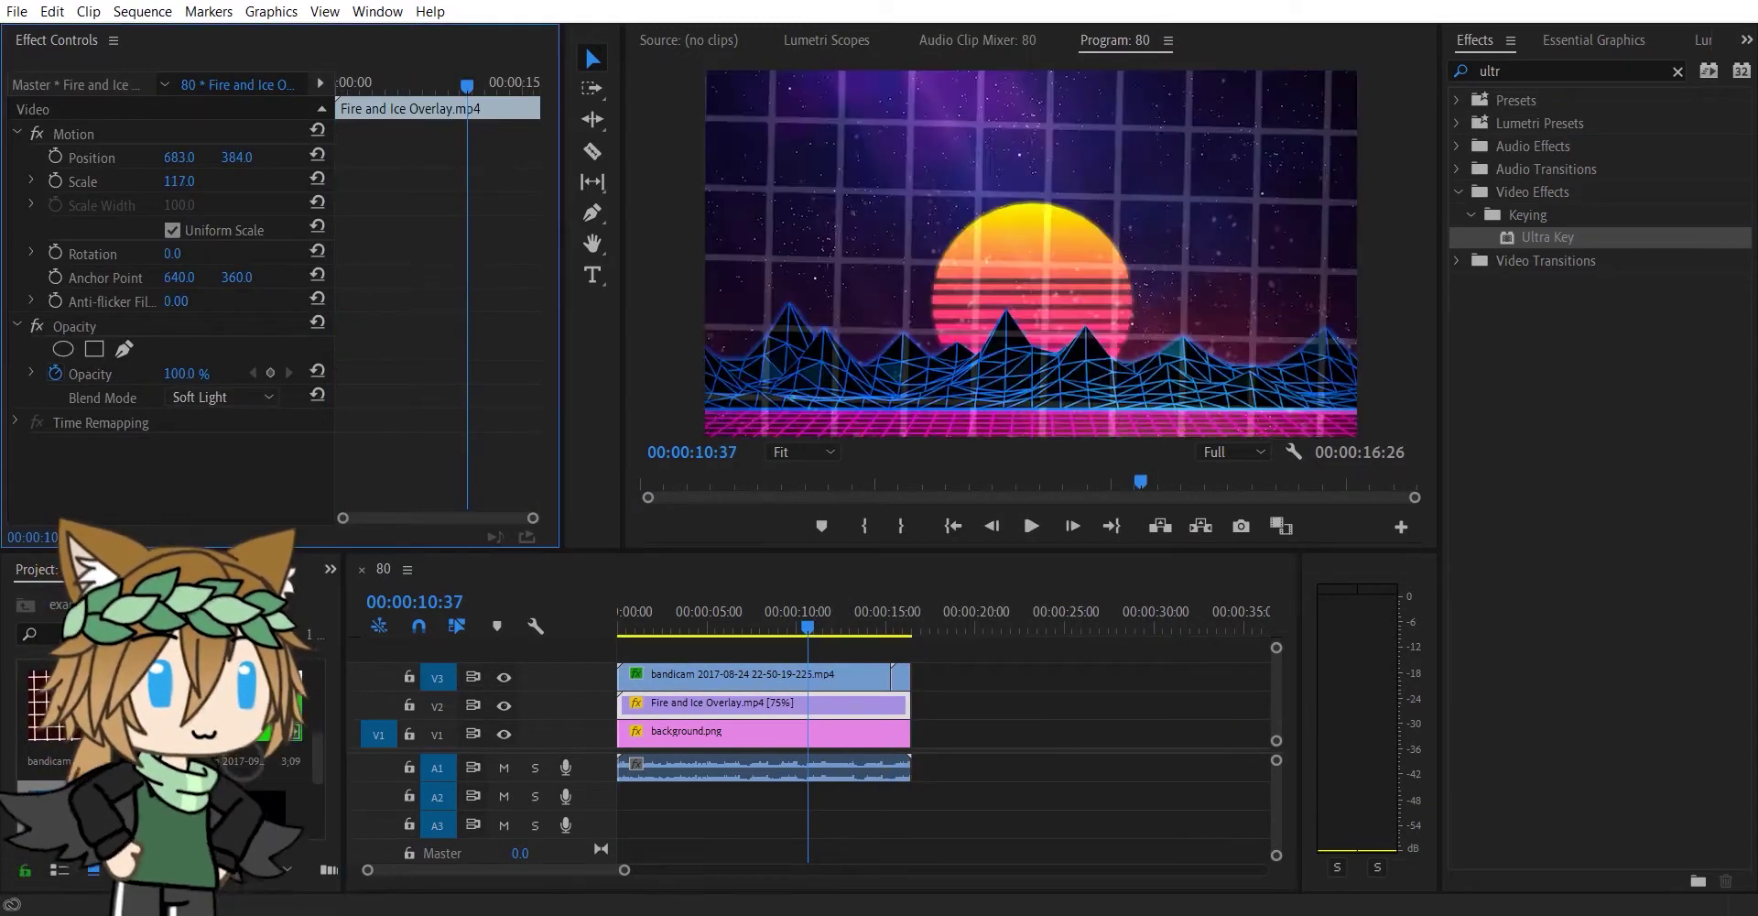
click(228, 666)
click(239, 397)
click(229, 642)
click(228, 394)
click(227, 616)
click(231, 393)
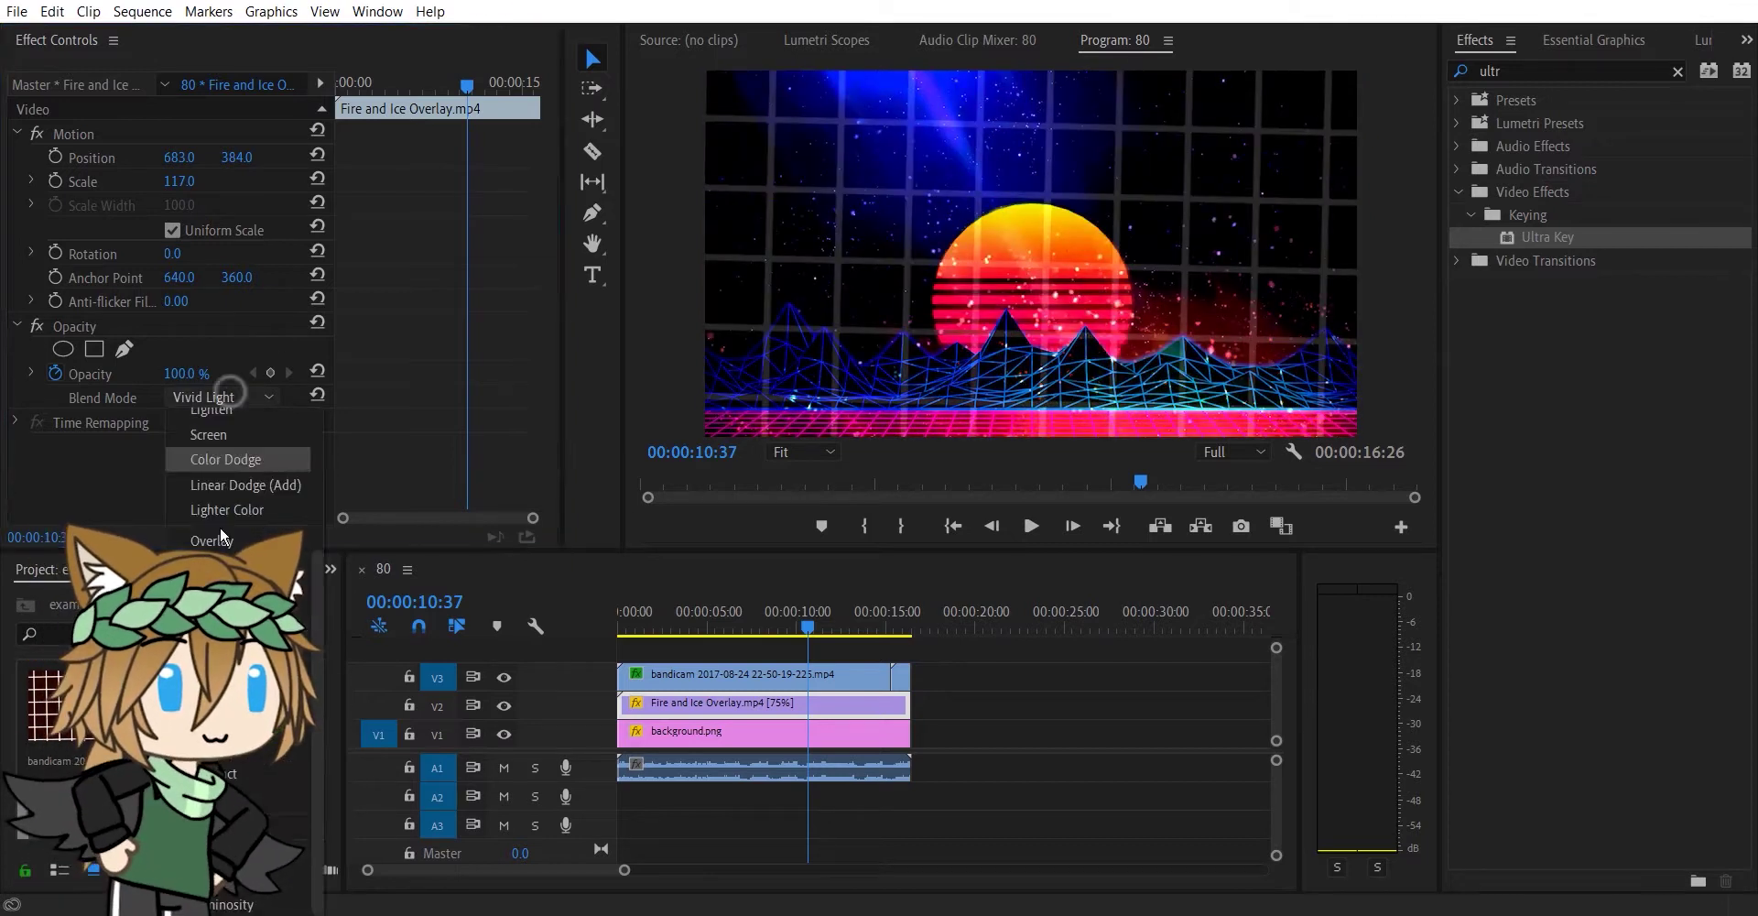
click(226, 592)
click(228, 396)
click(226, 567)
click(224, 398)
click(229, 692)
Step: Set the Fire and Ice Overlay clip's blend mode to Lighten and play back the sequence
click(260, 398)
click(238, 414)
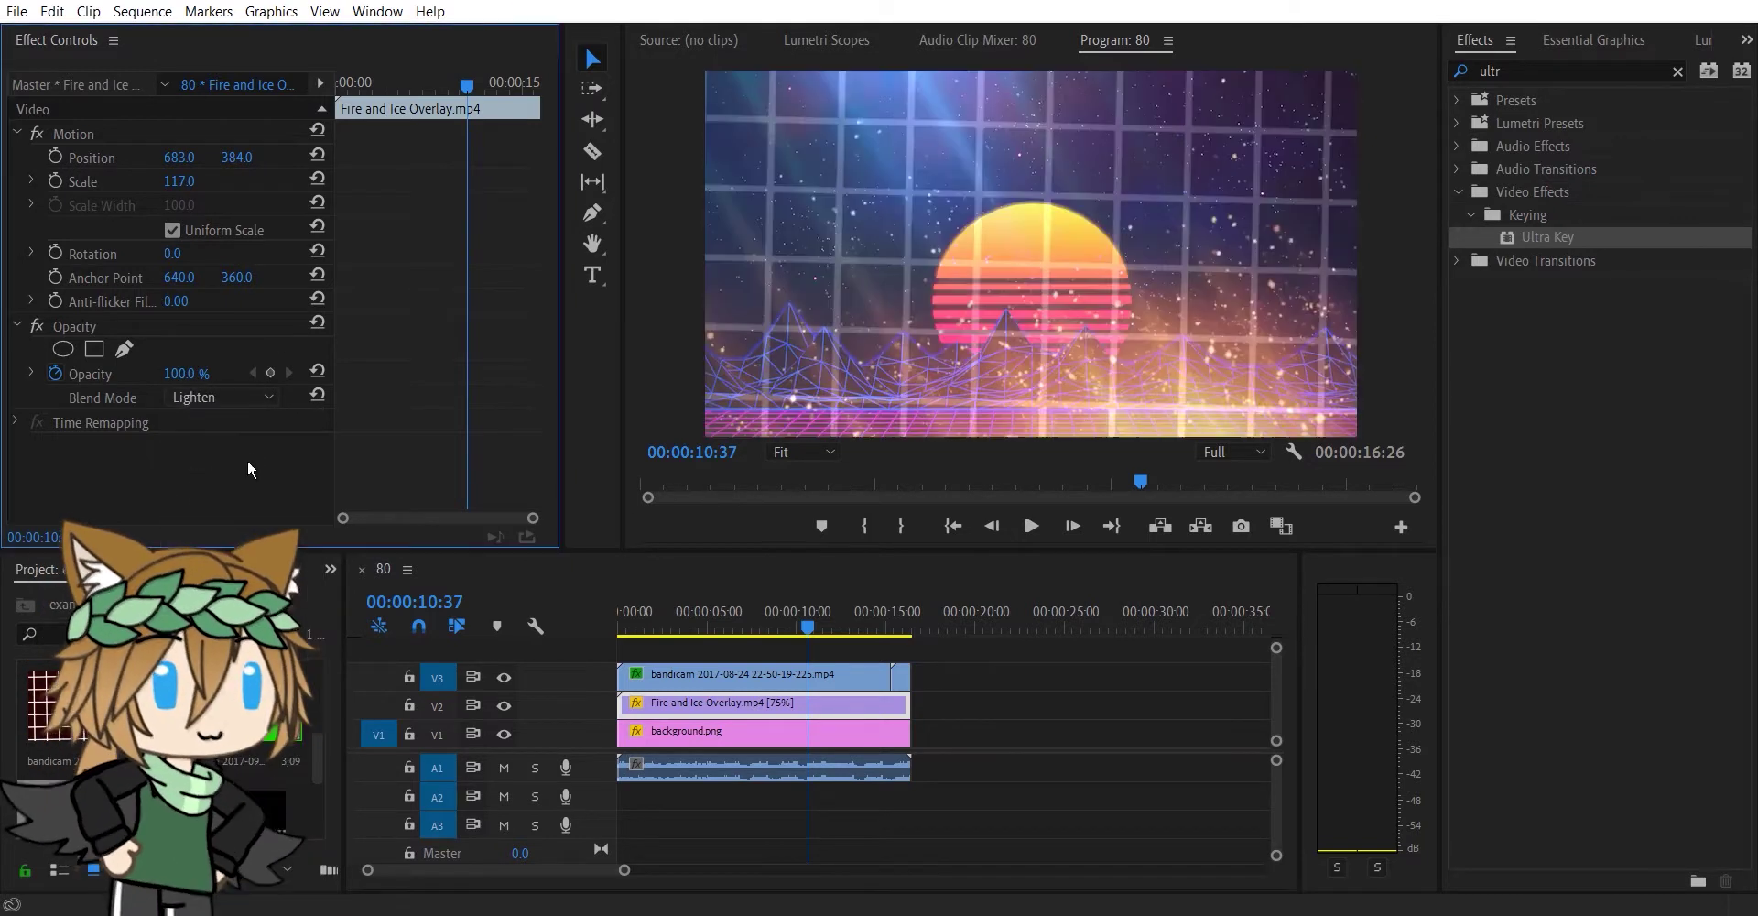
click(1030, 526)
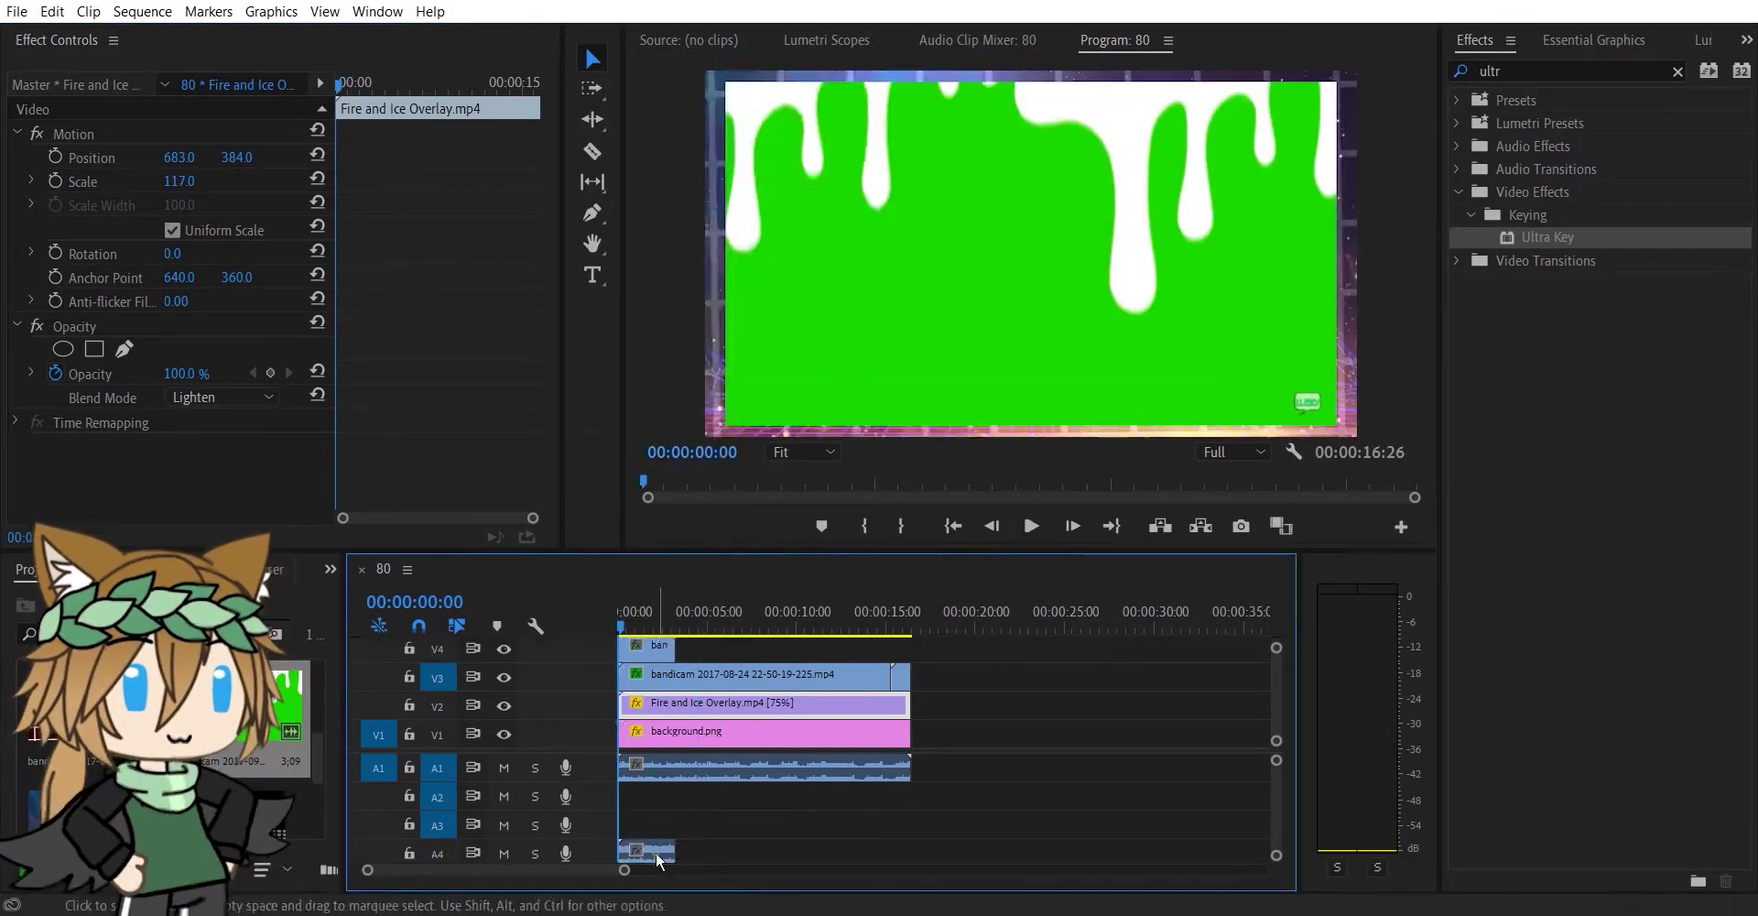
Step: Unlink and delete the green-screen drip clip's audio, and trim the end of the clip on track V4 slightly
right_click(655, 854)
click(719, 331)
click(657, 855)
key(Delete)
drag(670, 652, 661, 656)
Step: Apply Ultra Key to the drip clip and sample its green background as the key color
click(652, 652)
drag(1548, 238, 650, 650)
scroll(203, 366, down, 5)
click(203, 367)
click(825, 303)
Step: Refine the drip clip's key matte with transparency 47, highlight 100, shadow 0, tolerance 100, pedestal 100 and choke 100
click(33, 391)
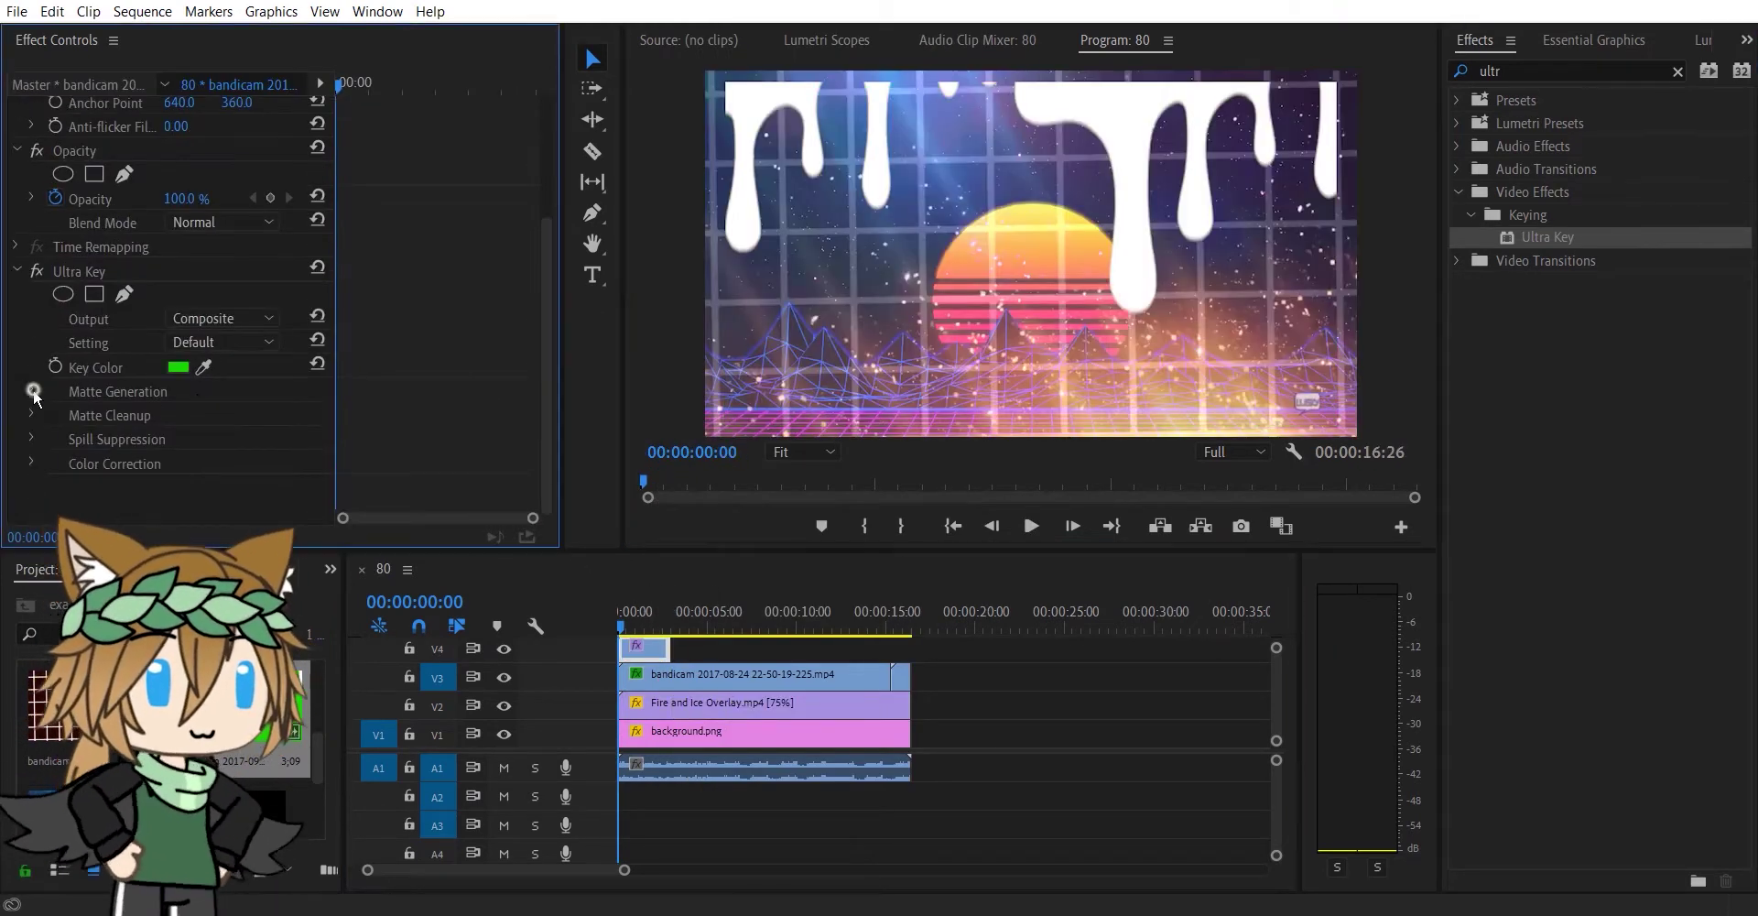
click(34, 392)
drag(176, 489, 270, 512)
scroll(138, 457, down, 4)
click(34, 421)
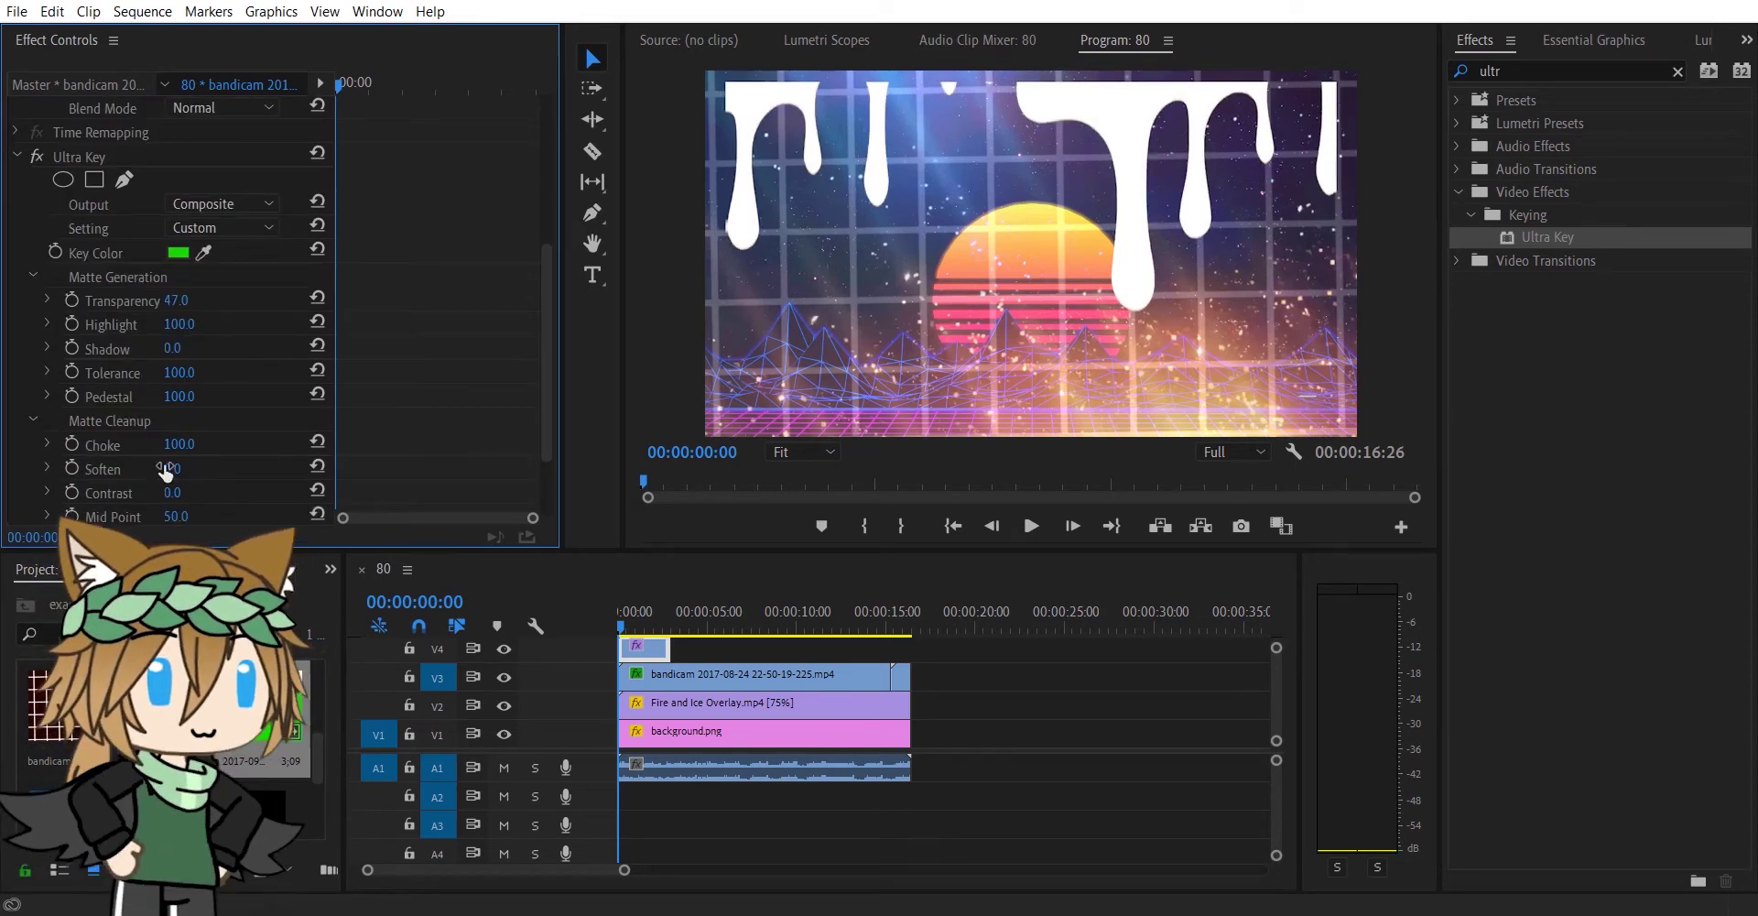
Step: Scale the drip clip to 107 and blend it in Overlay mode at 73% opacity
scroll(277, 365, up, 5)
drag(192, 182, 189, 181)
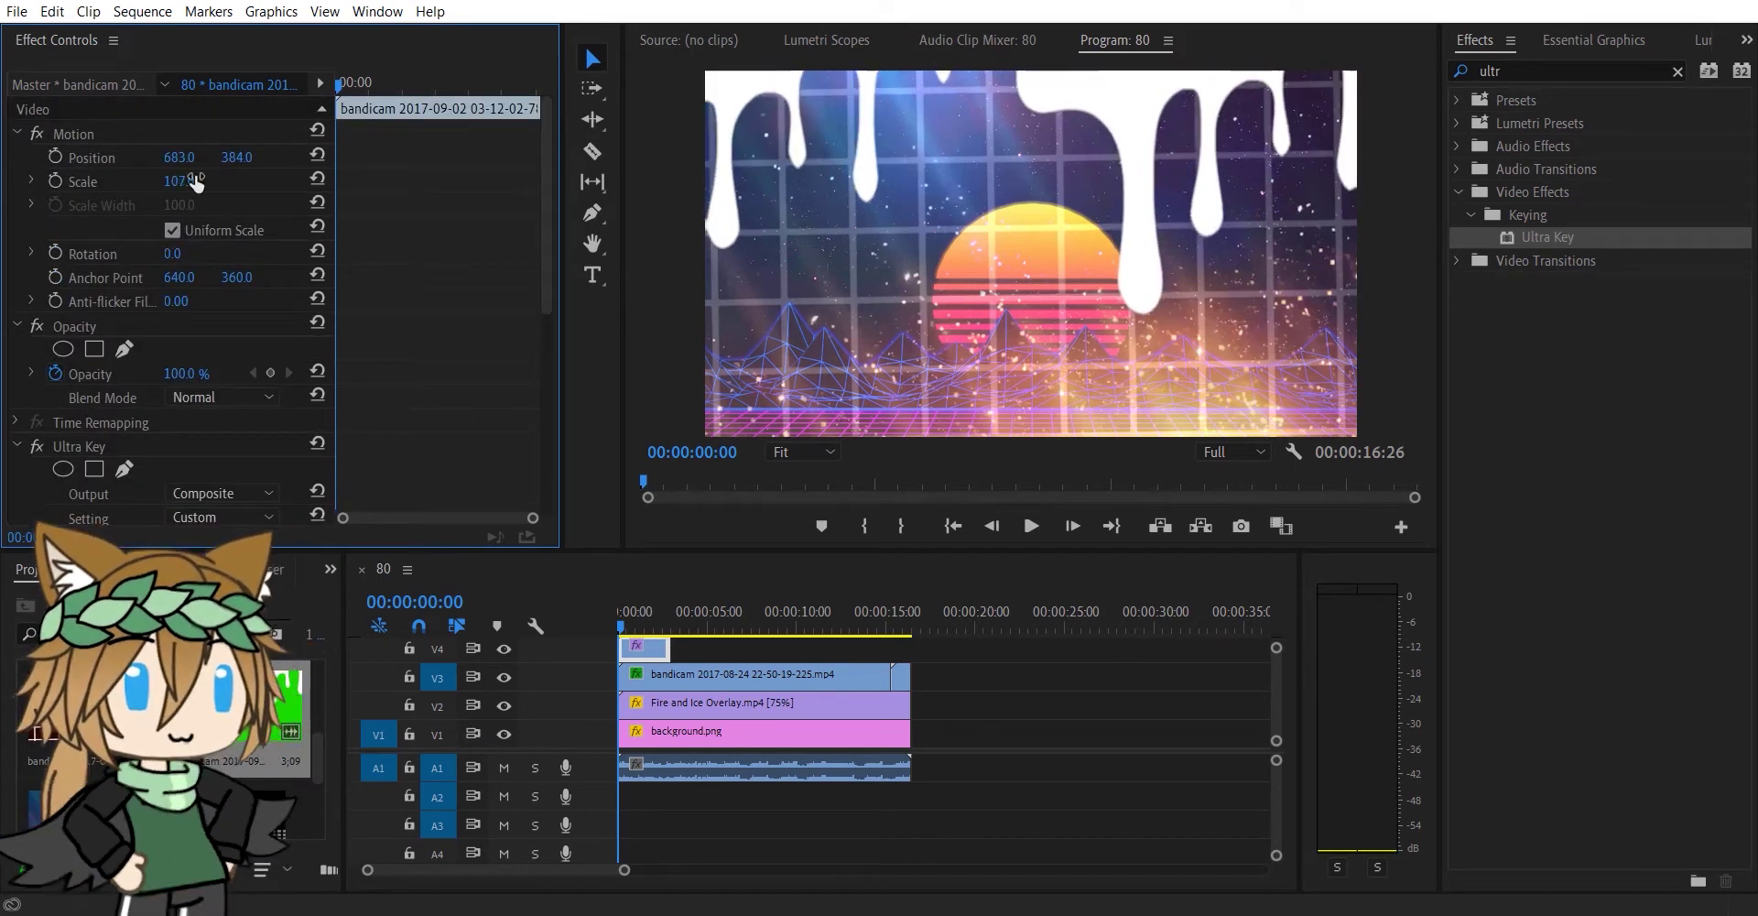
scroll(220, 423, down, 1)
click(218, 327)
click(265, 614)
mouse_move(181, 305)
mouse_down()
mouse_move(110, 305)
mouse_move(215, 305)
mouse_up()
click(221, 329)
click(238, 538)
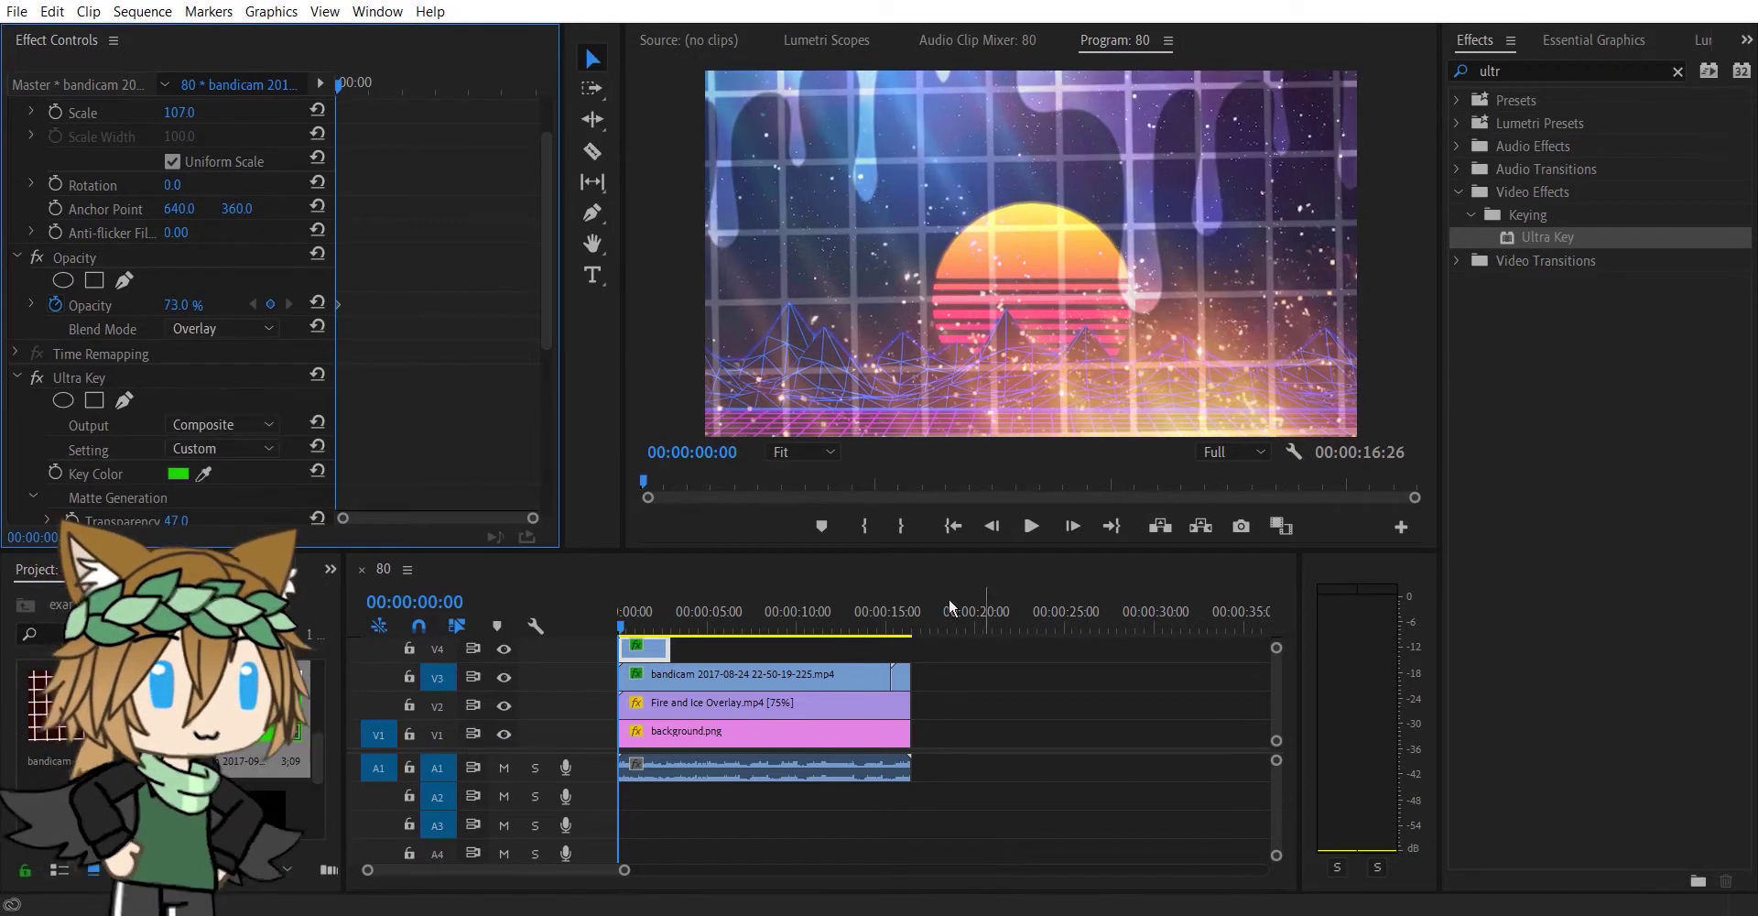
Step: Apply Ultra Key to the Sparkle sound bars clip on track V5 and sample its black background as the key color
scroll(866, 677, up, 2)
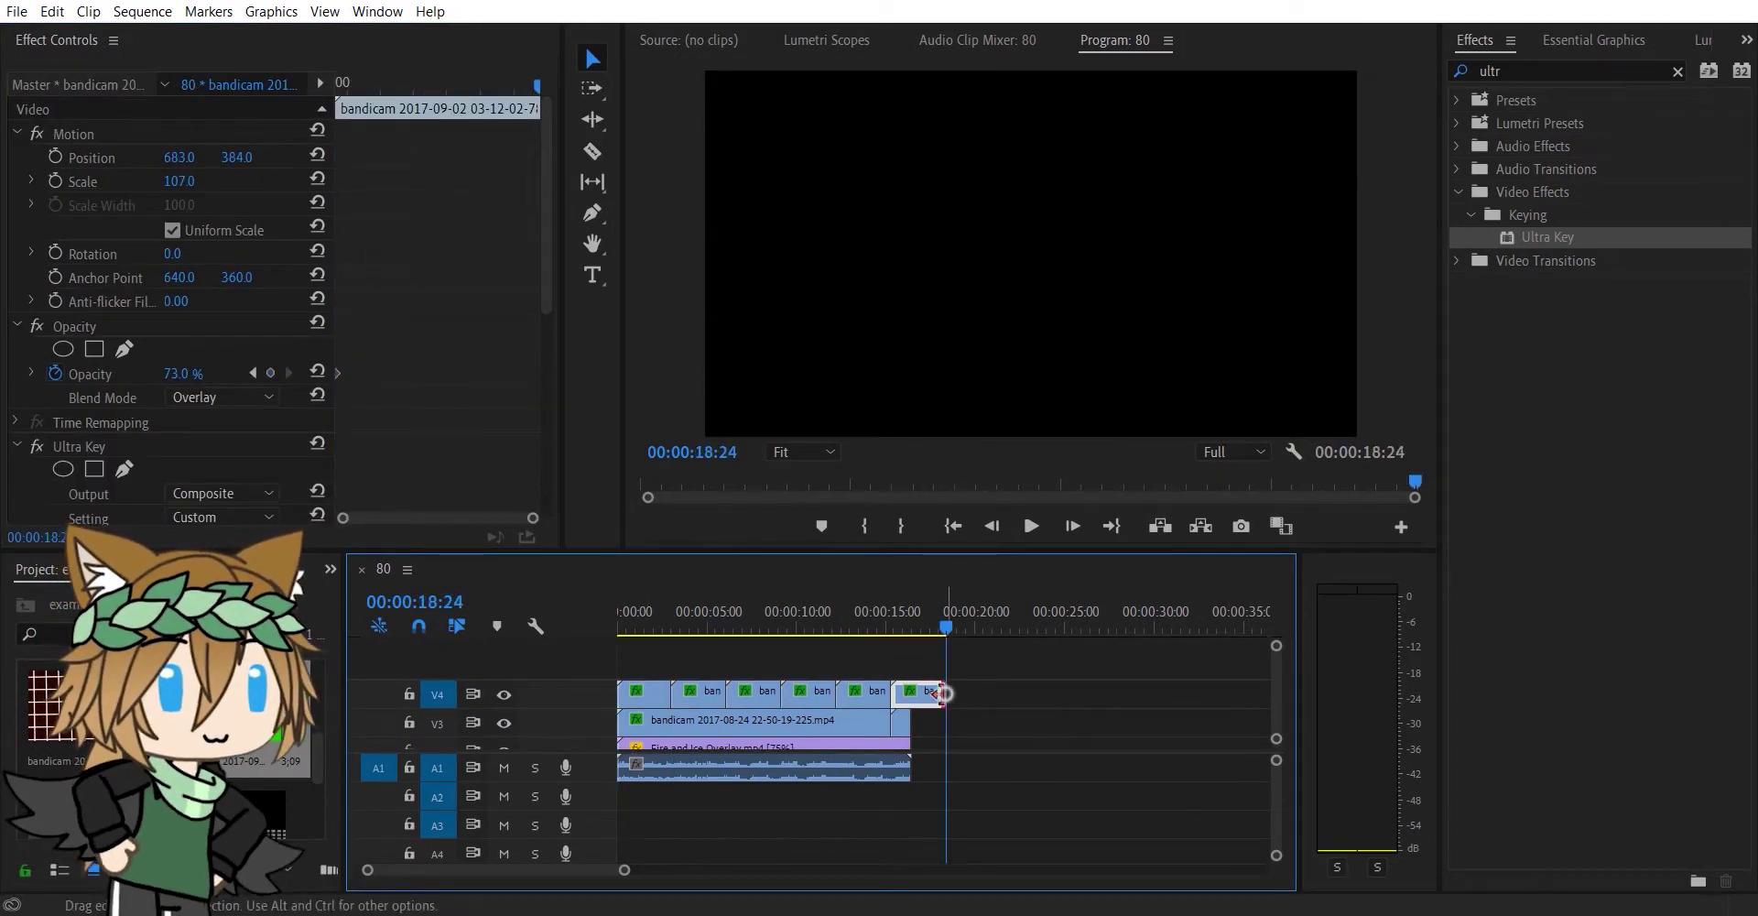
scroll(1267, 682, up, 2)
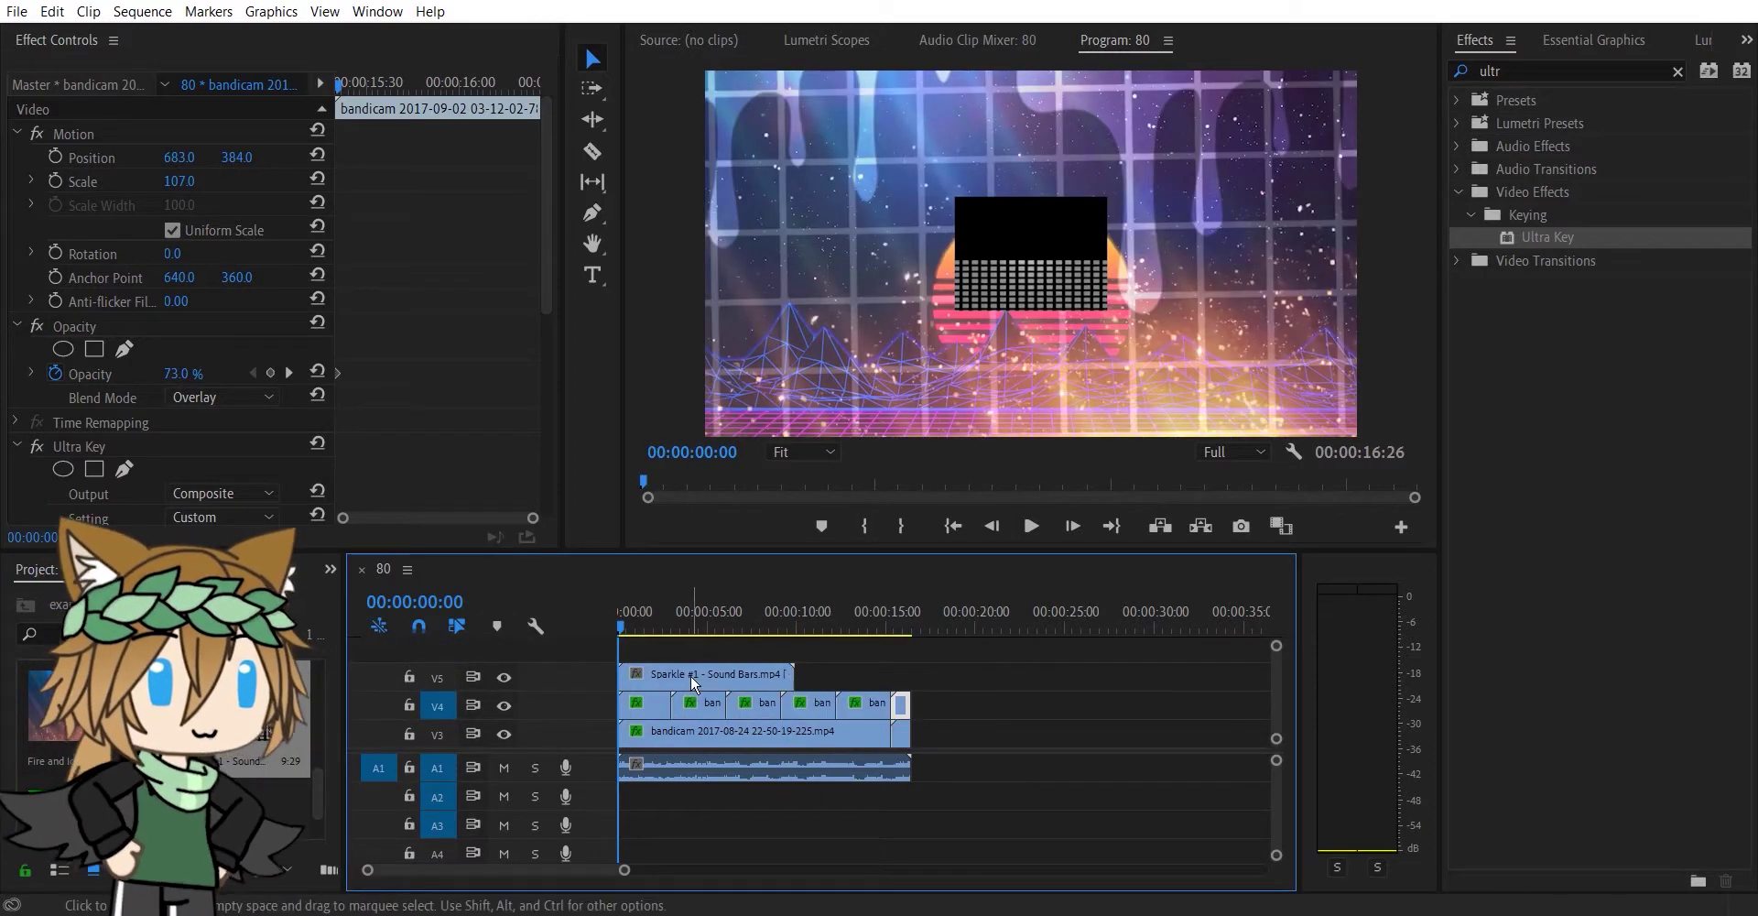
click(755, 675)
scroll(440, 367, down, 3)
drag(1547, 237, 785, 671)
click(203, 440)
click(1021, 221)
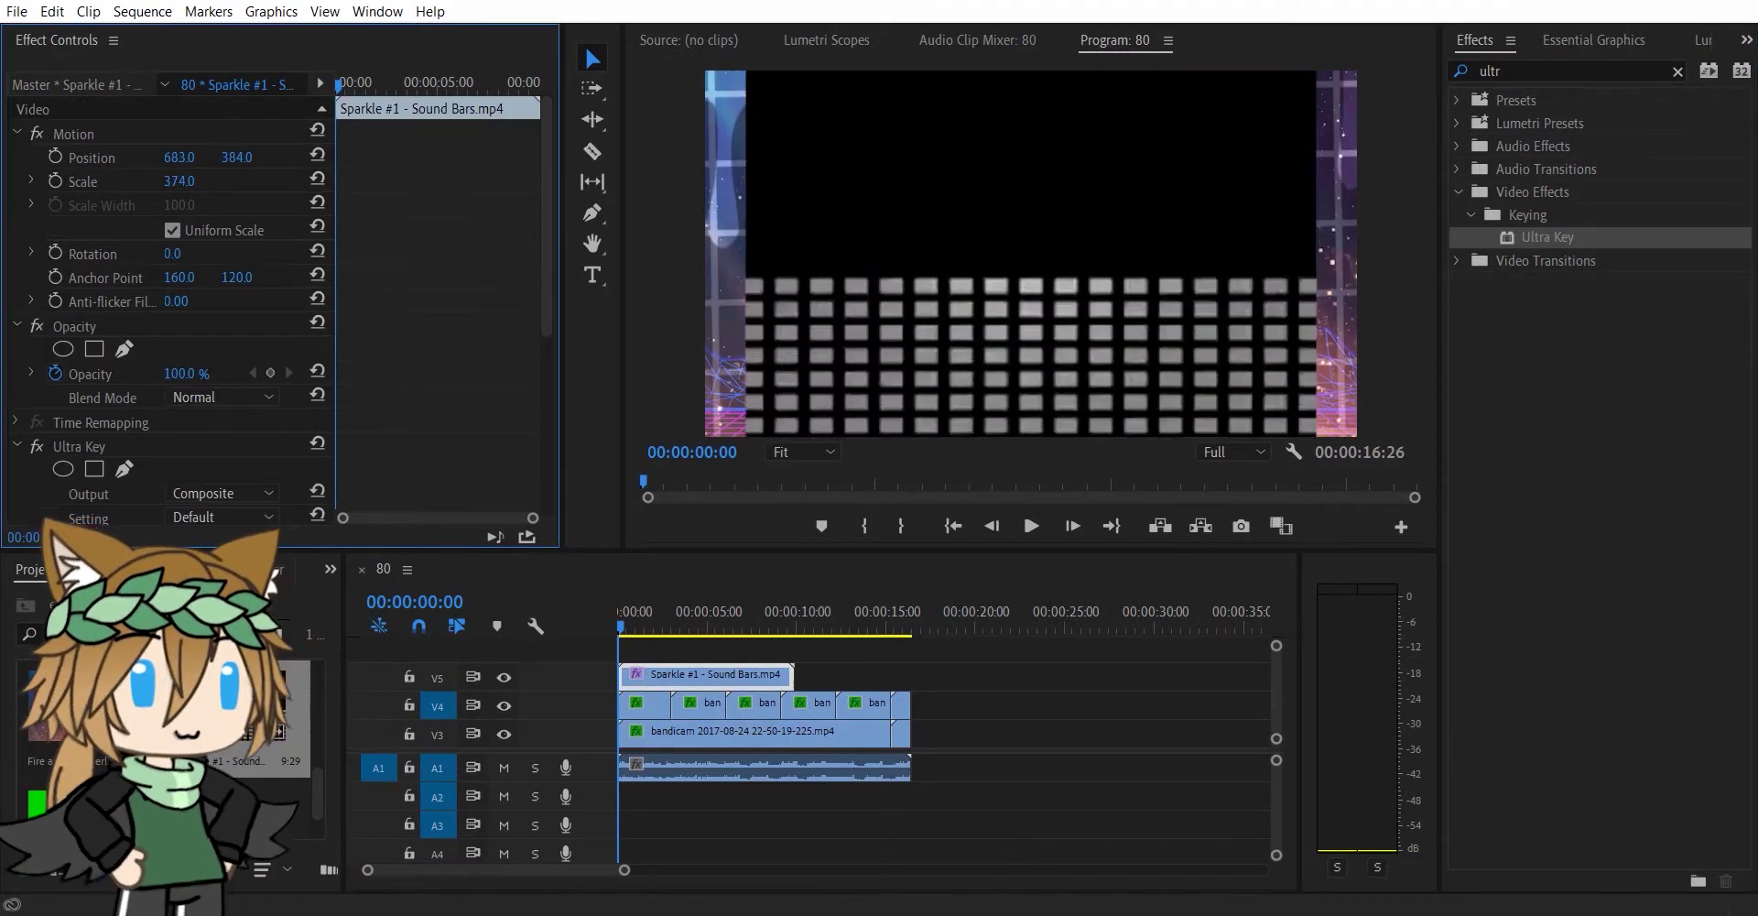
Step: Refine the sound bars' key matte with transparency 100 and highlight 88, and adjust the matte choke
scroll(55, 387, down, 5)
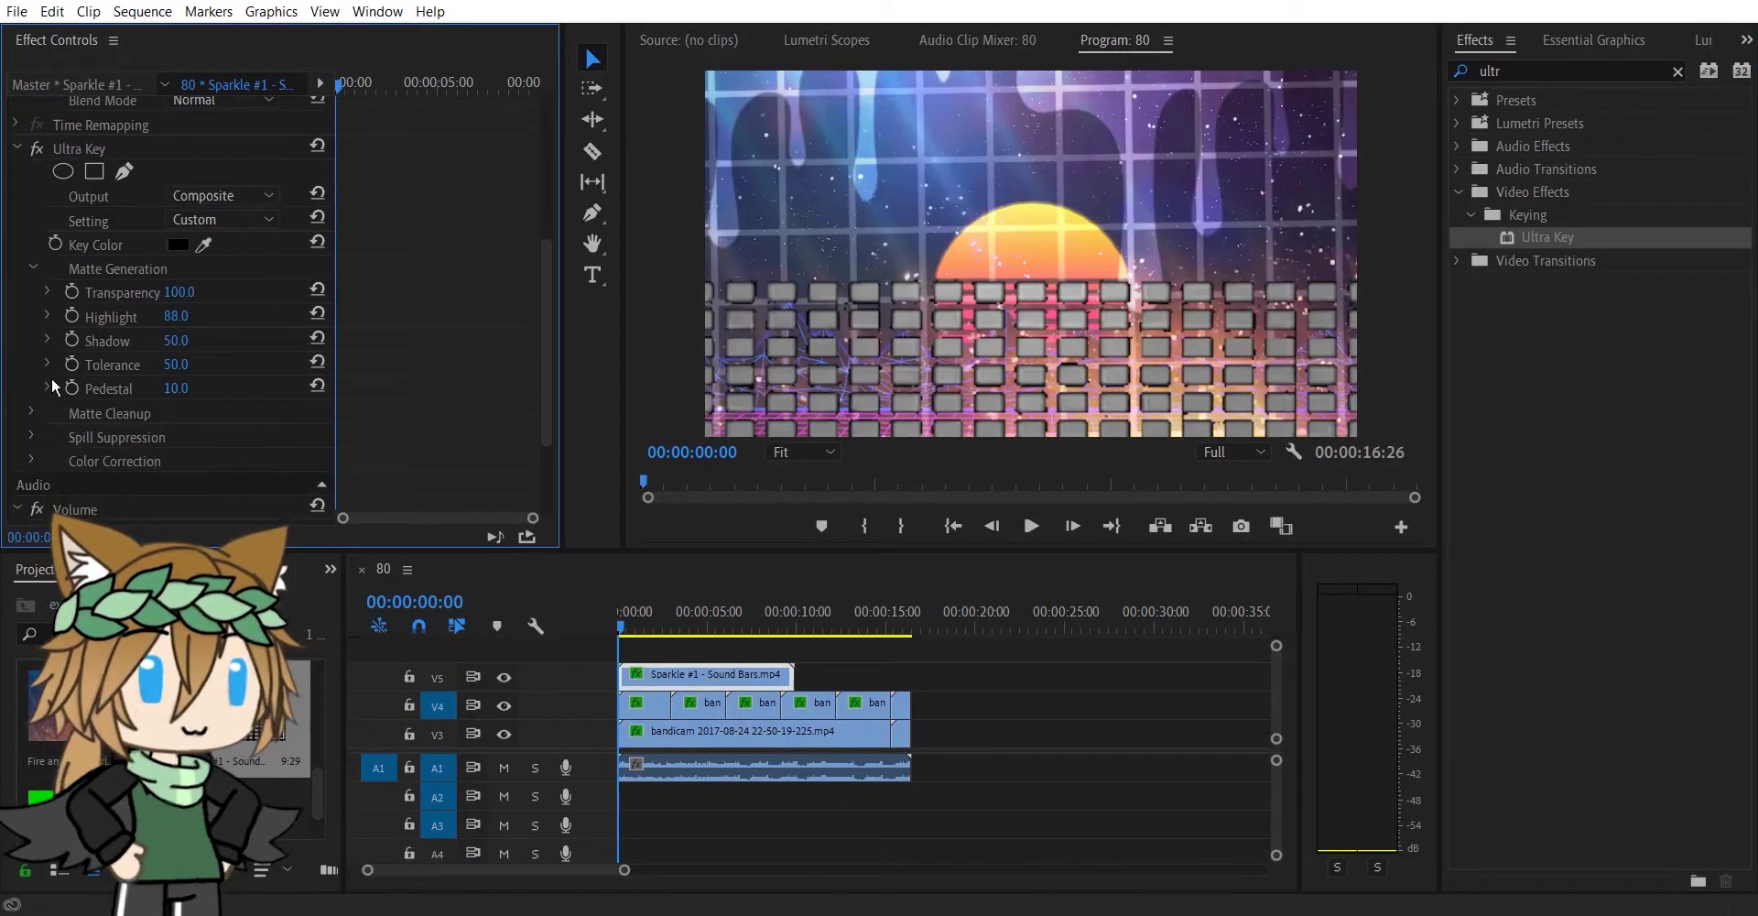
click(31, 411)
drag(174, 437, 817, 570)
Step: Compare blend modes on the sound bars clip and settle on Linear Dodge (Add) at 28% opacity
scroll(226, 302, up, 4)
click(223, 284)
click(234, 472)
click(223, 283)
click(228, 453)
click(220, 283)
click(229, 435)
drag(186, 259, 135, 260)
Step: Try to paste a copy of the sound bars clip at the end of the original
drag(816, 619, 795, 621)
key(ctrl+v)
key(ctrl+z)
right_click(671, 680)
click(720, 10)
click(433, 676)
key(ctrl+v)
key(ctrl+z)
Step: Unlink the sound bars clip from its audio and delete the audio
scroll(719, 802, down, 3)
right_click(717, 808)
click(769, 309)
click(718, 808)
key(Delete)
Step: Paste a copy of the sound bars clip after the original on track V5 and trim it to the sequence end
right_click(743, 677)
click(793, 12)
key(ctrl+v)
drag(971, 677, 906, 687)
Step: Play the sequence from the beginning to check the layered background effects
drag(841, 614, 617, 622)
click(1029, 534)
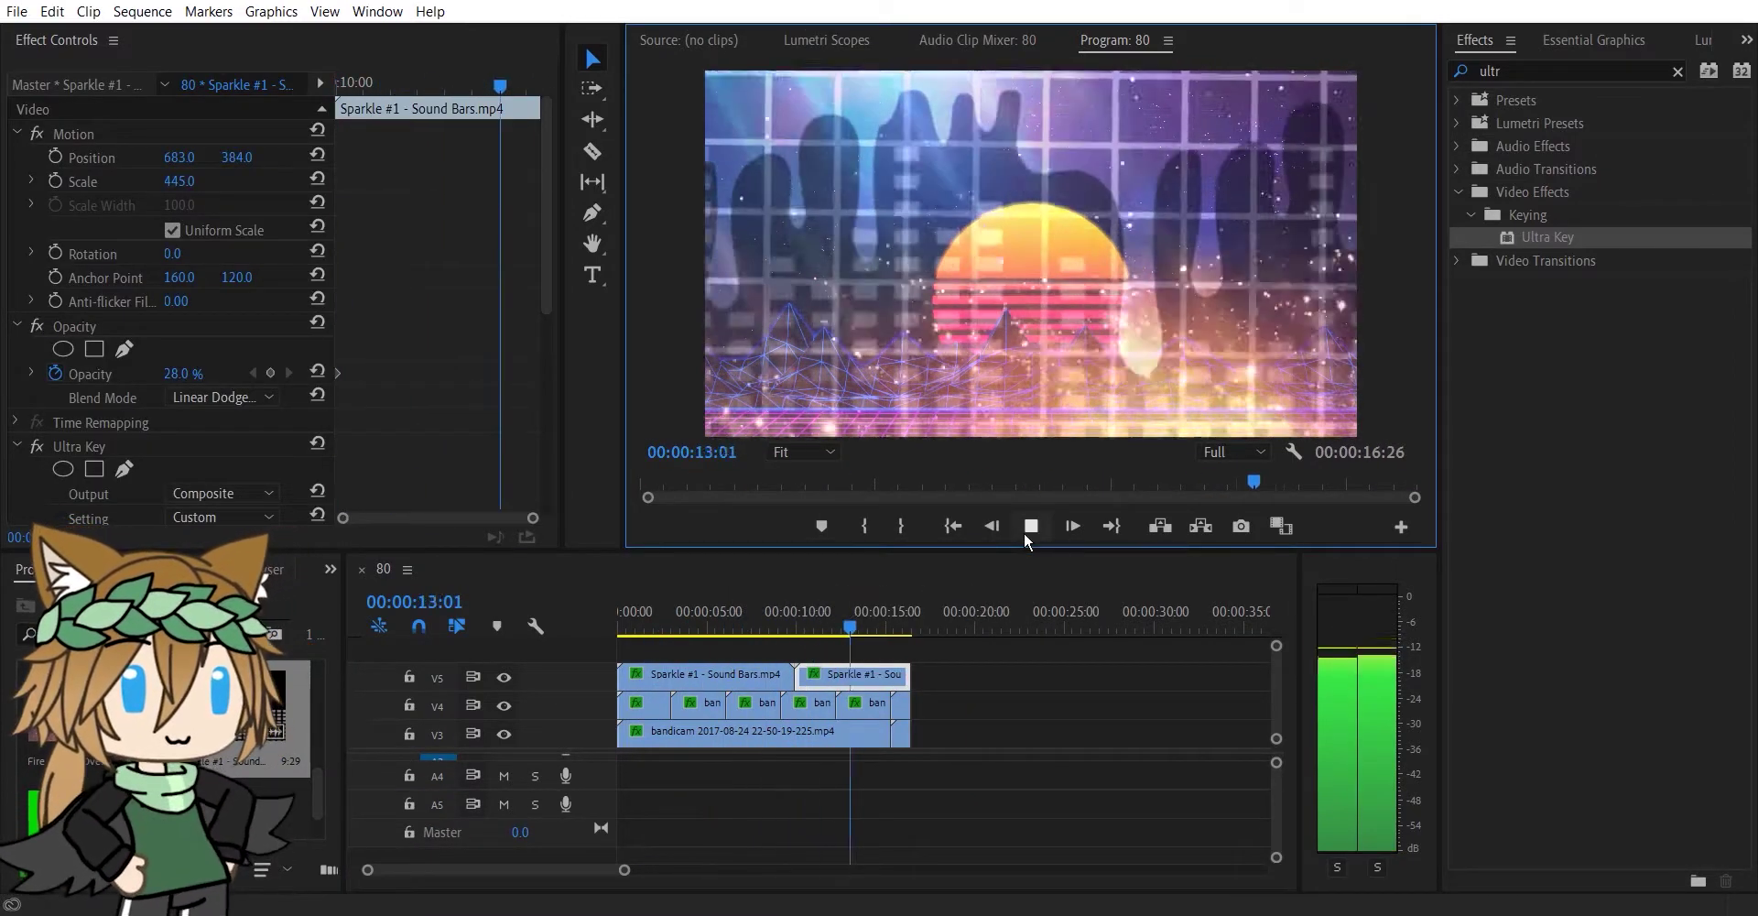
key(Home)
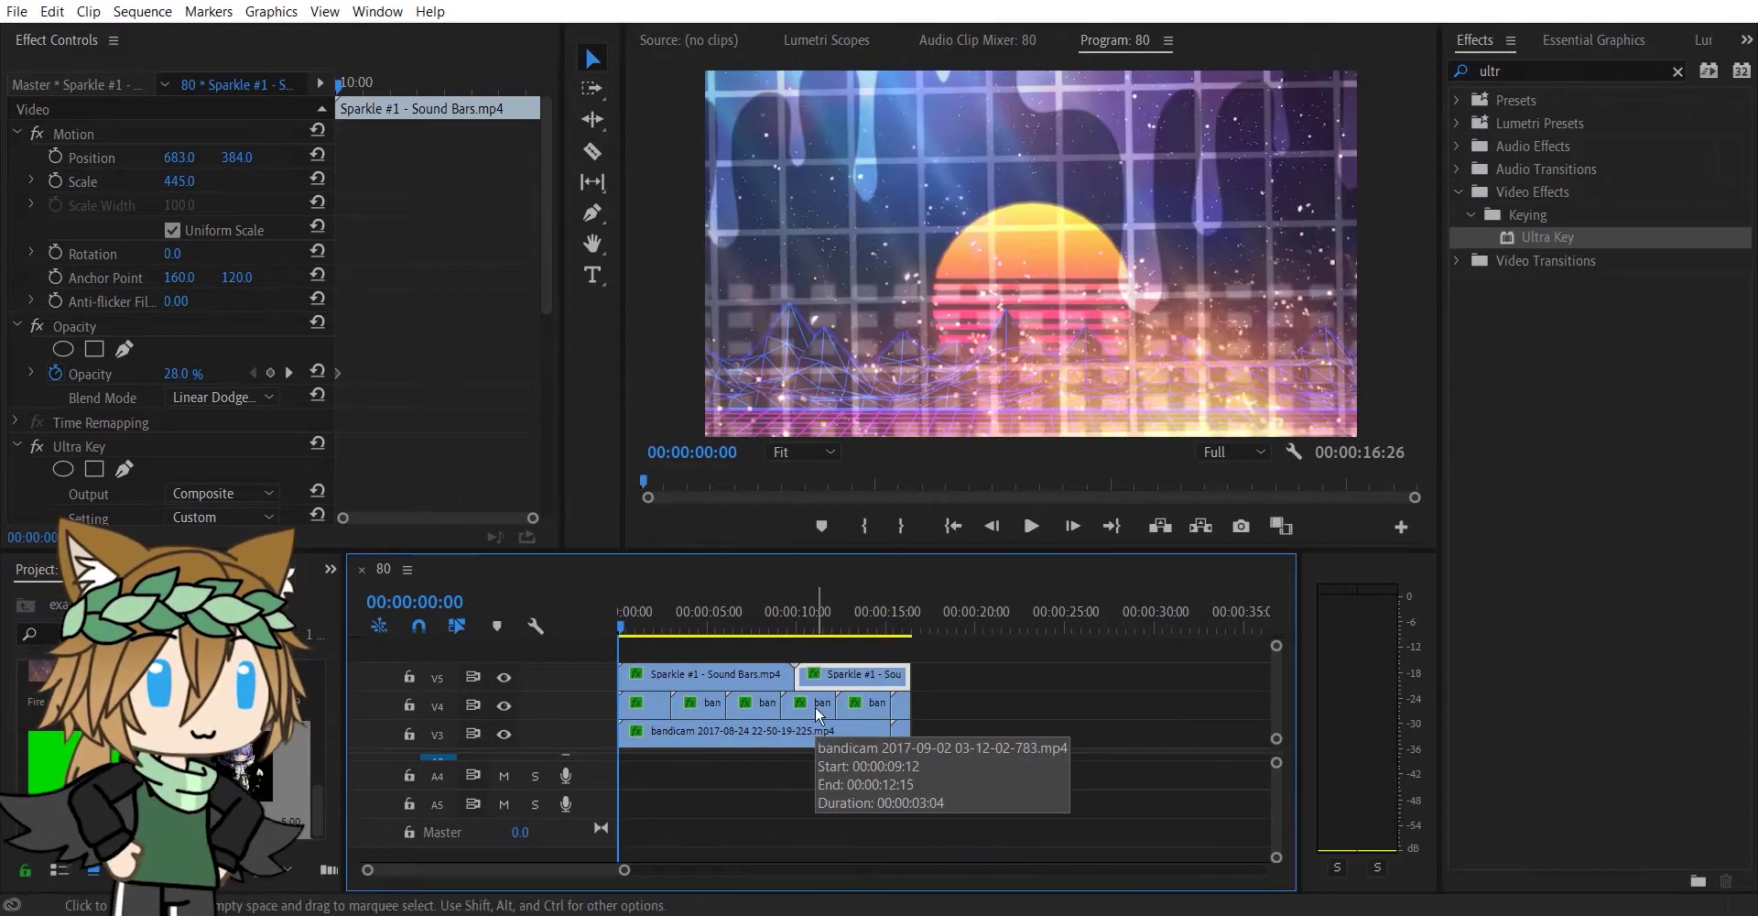
click(1030, 526)
click(663, 628)
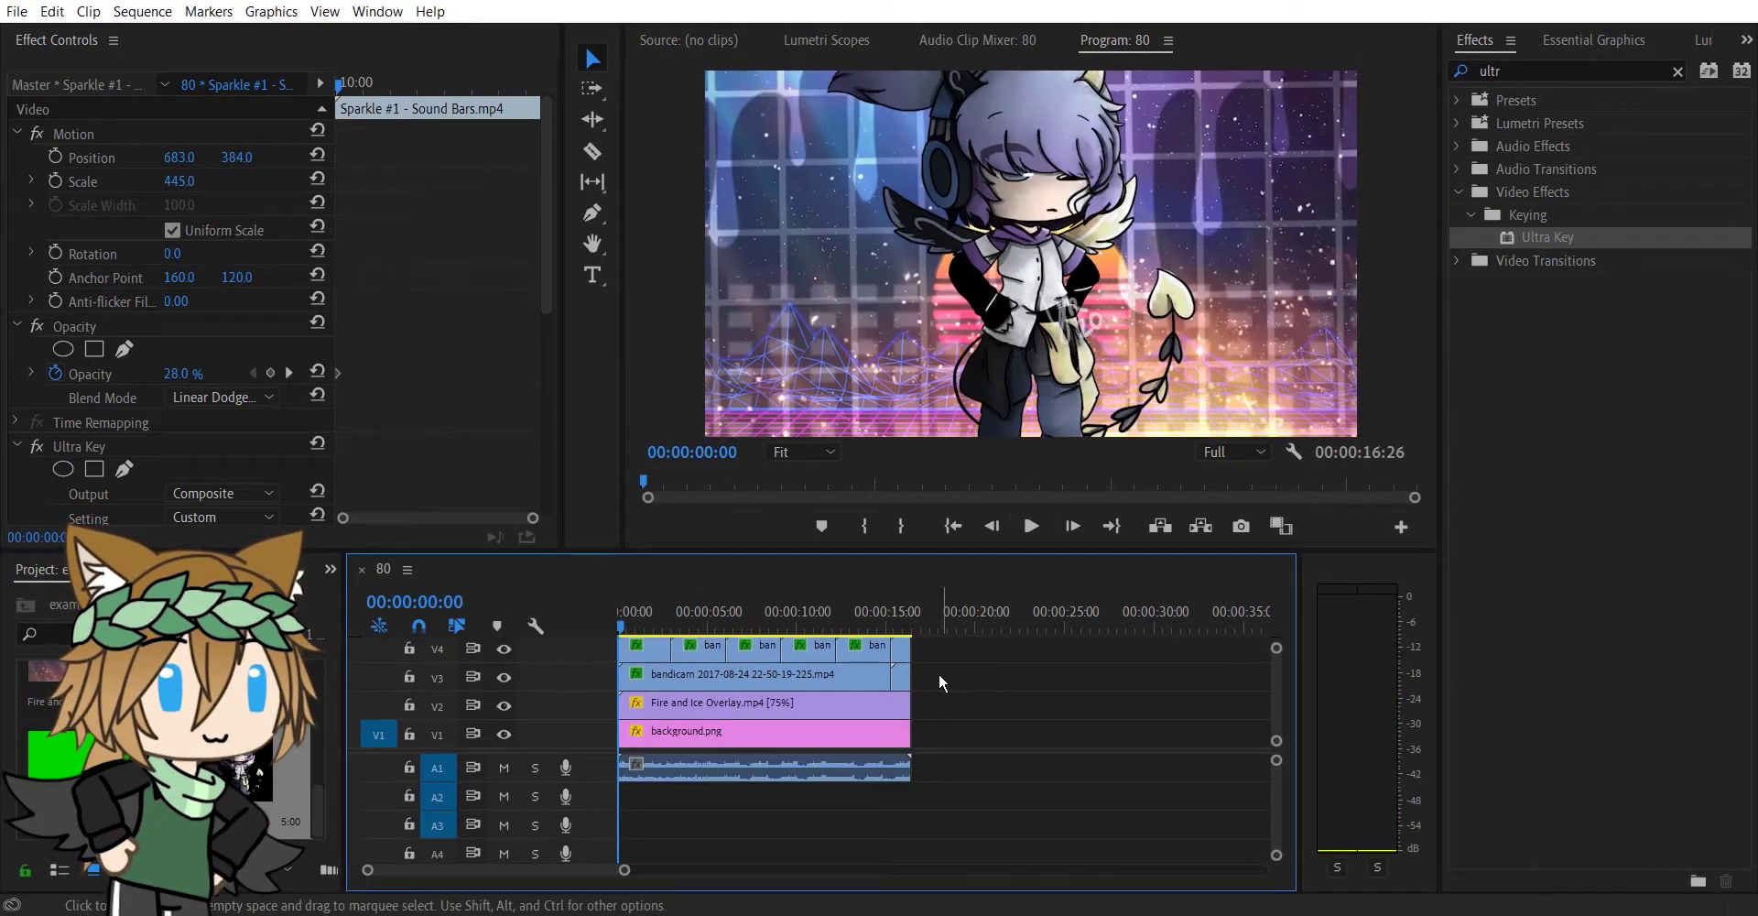
Step: Move the character image on track V6 to position 704, 508
click(760, 665)
drag(191, 163, 201, 163)
drag(237, 158, 222, 158)
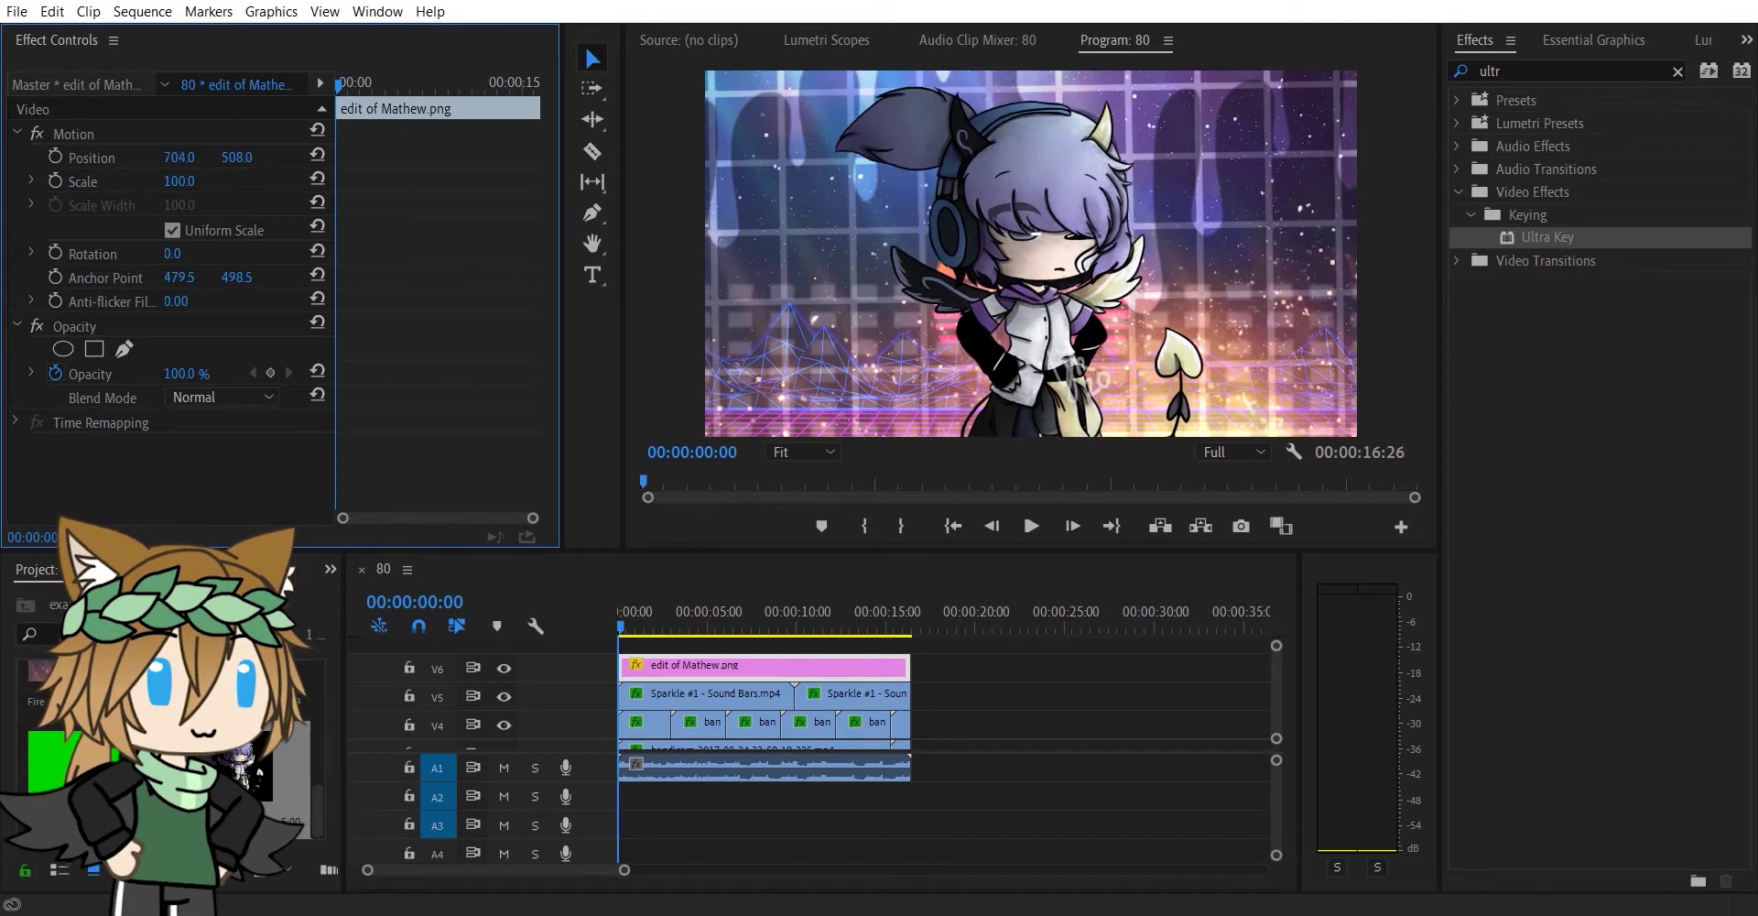
Step: Play the opening with the character image and replay it from the start, pausing at about 00:00:03:04
click(1035, 525)
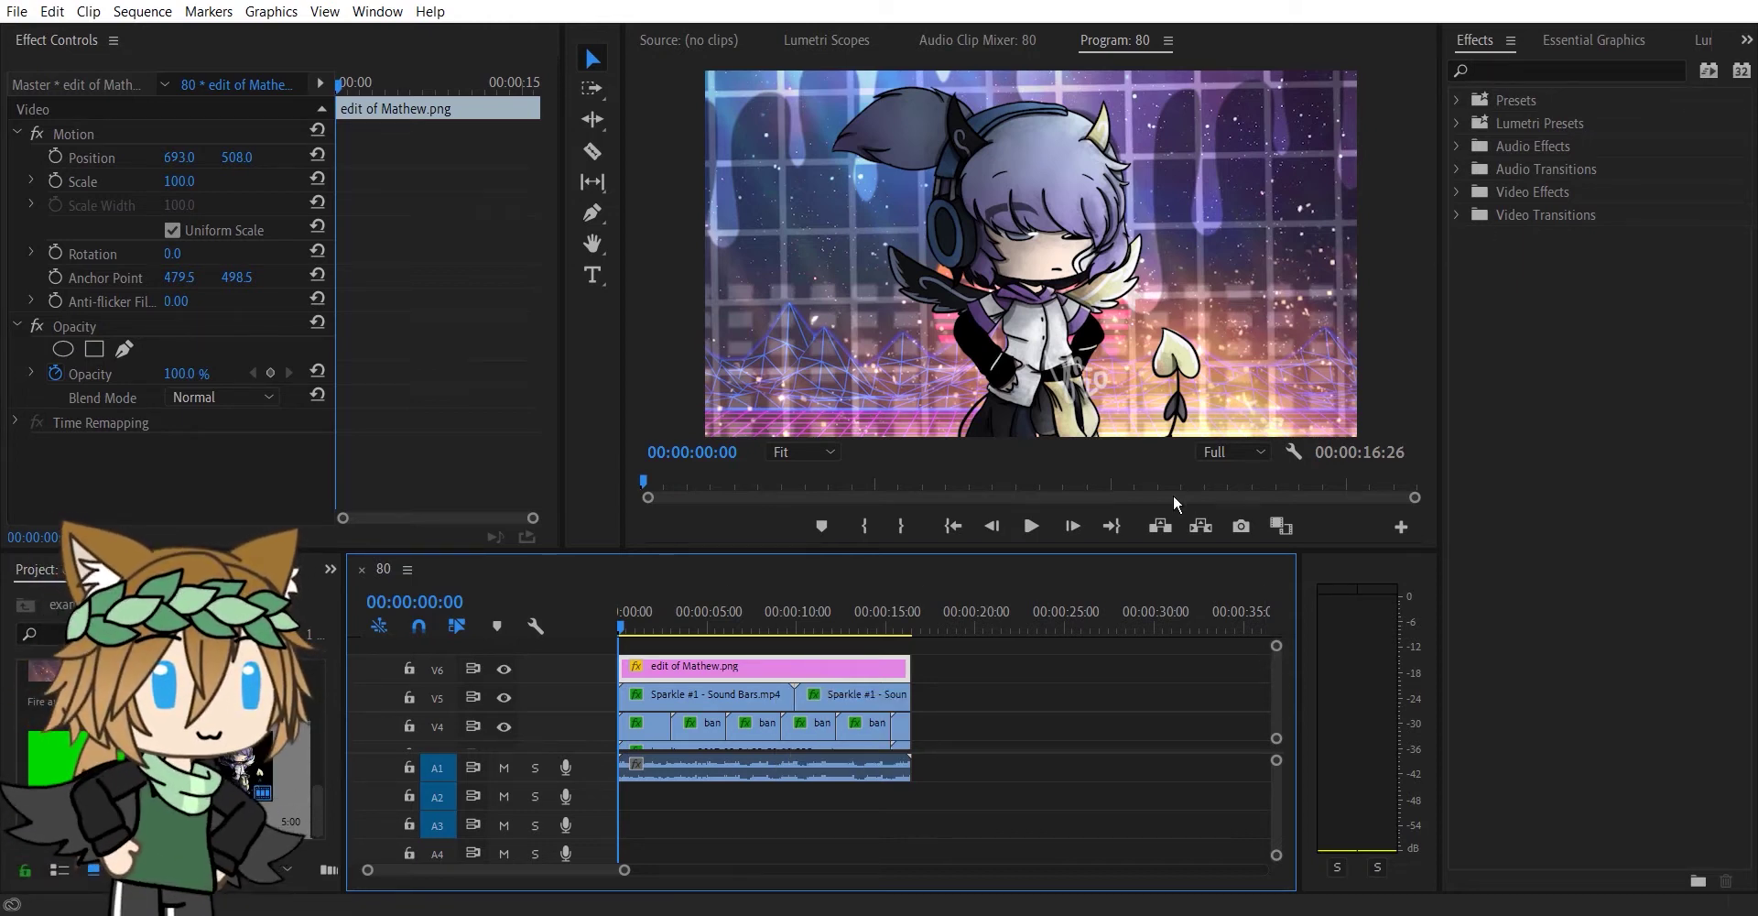
click(1030, 526)
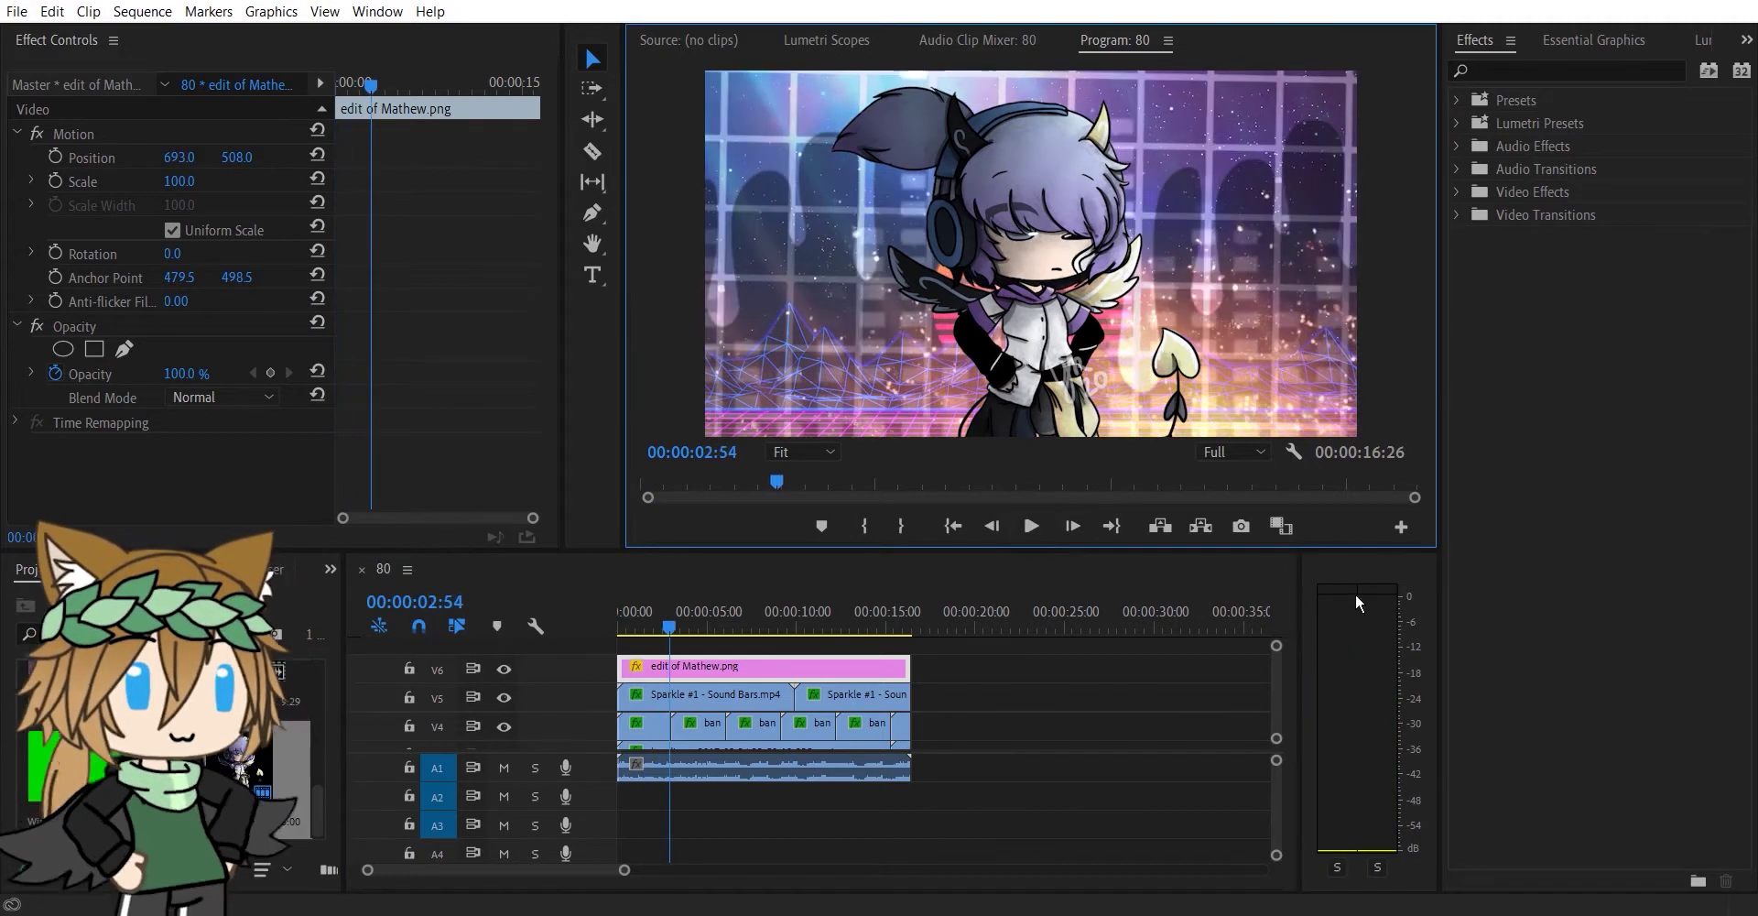
drag(672, 632, 563, 646)
click(1036, 530)
click(1036, 530)
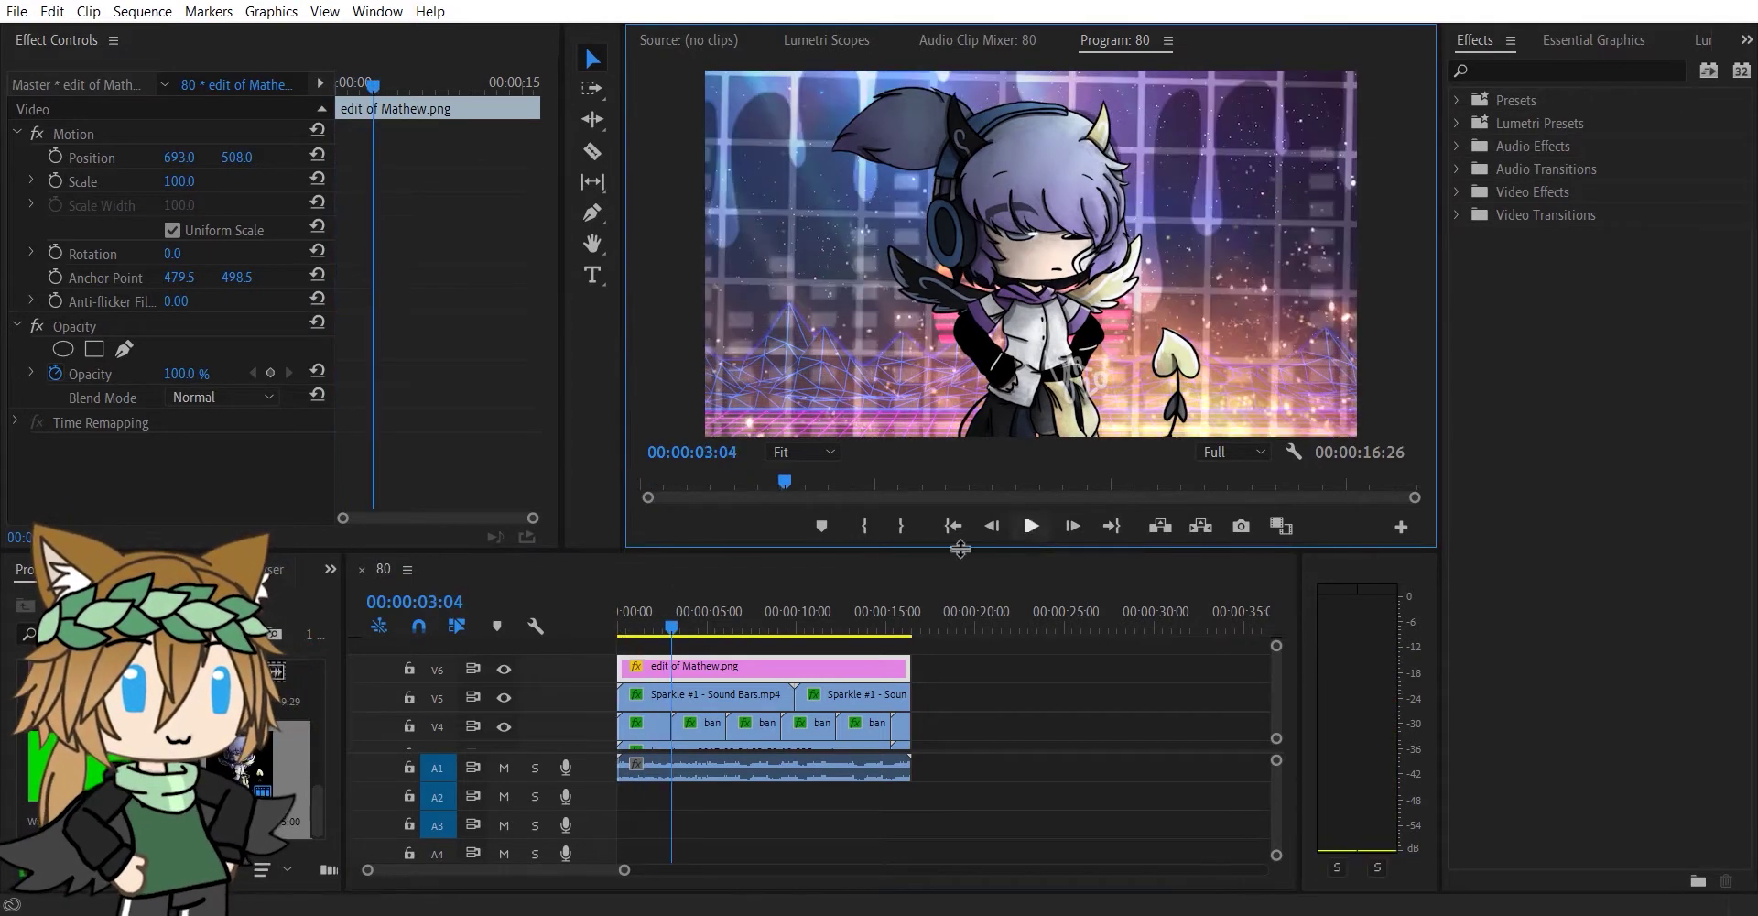
Step: Place the Wings overlay green-screen clip on track V7 at 00:00:03:04 and apply Ultra Key to it
drag(51, 767, 693, 649)
scroll(683, 673, up, 3)
click(1557, 70)
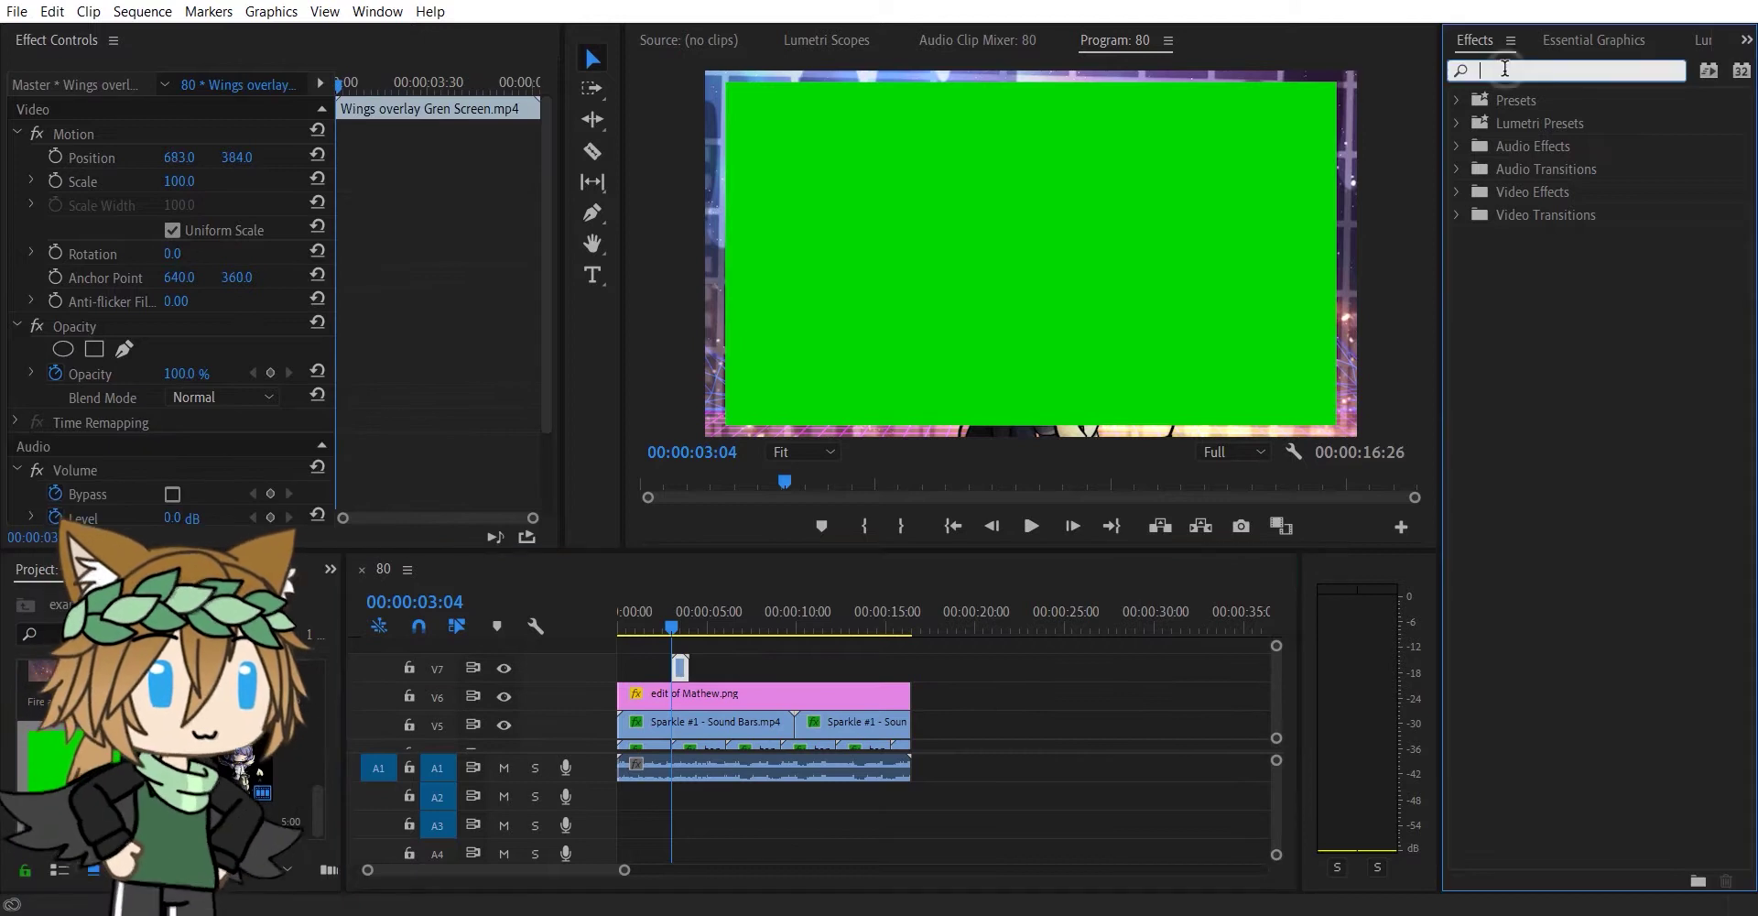
text(ultr)
drag(625, 870, 581, 888)
scroll(240, 394, down, 3)
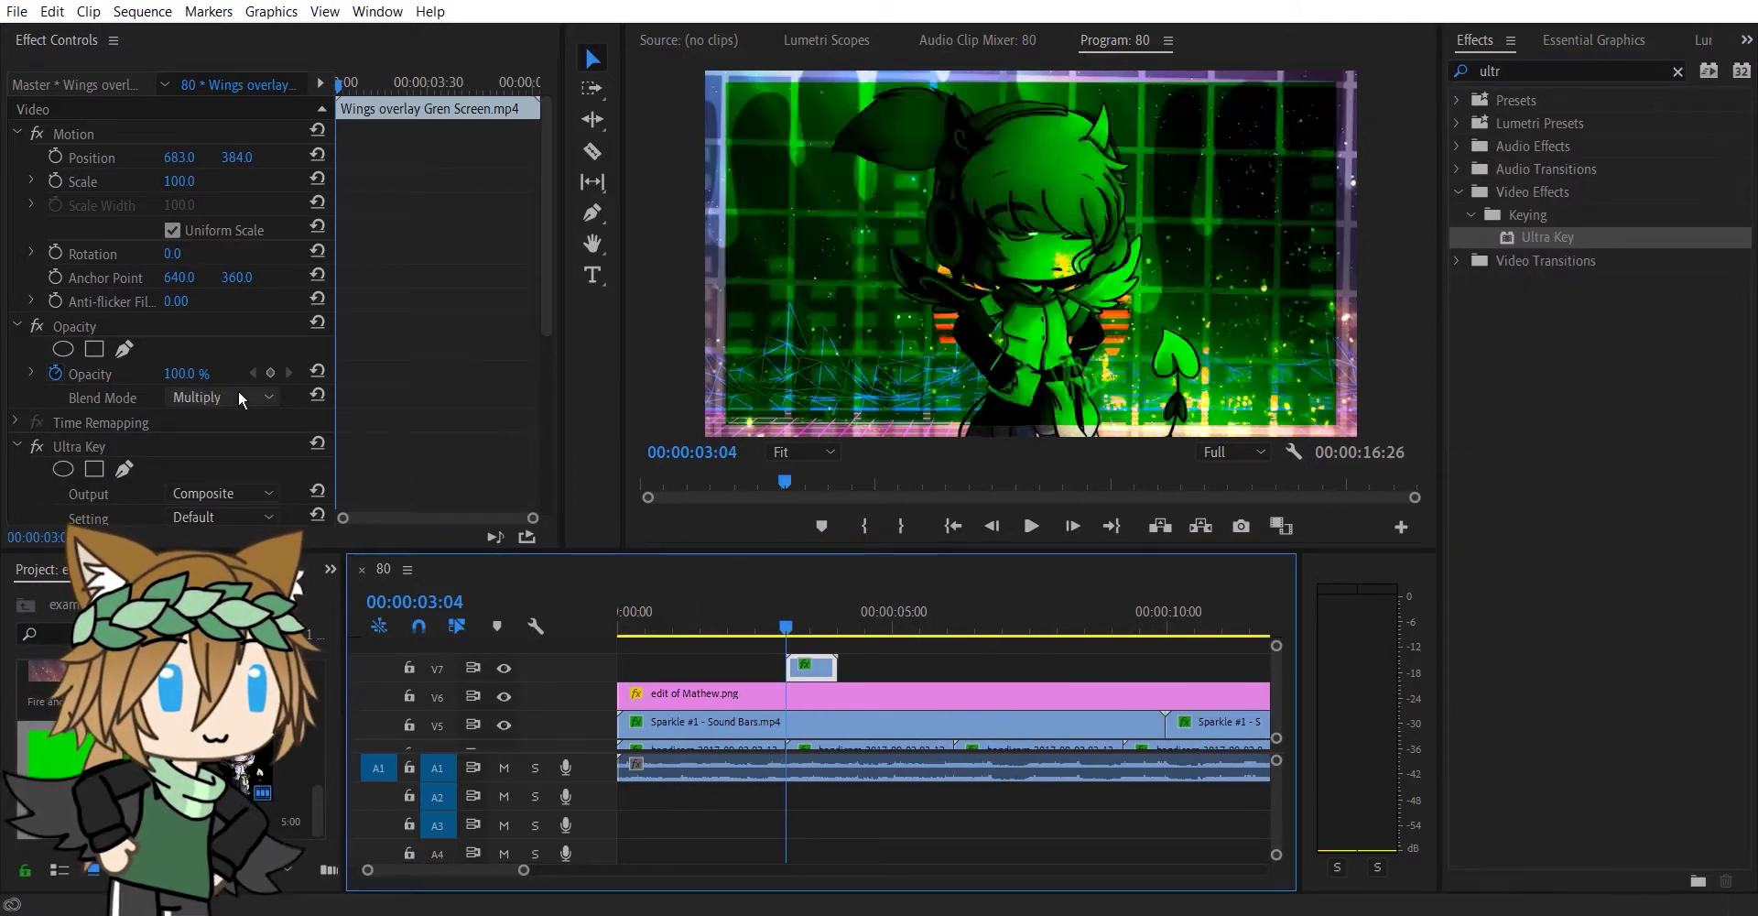
Step: Key out the wings clip's green background and adjust the matte transparency
scroll(240, 395, up, 3)
scroll(229, 422, down, 3)
click(204, 428)
click(829, 306)
drag(788, 627, 820, 626)
click(32, 451)
scroll(110, 451, down, 3)
drag(175, 407, 181, 407)
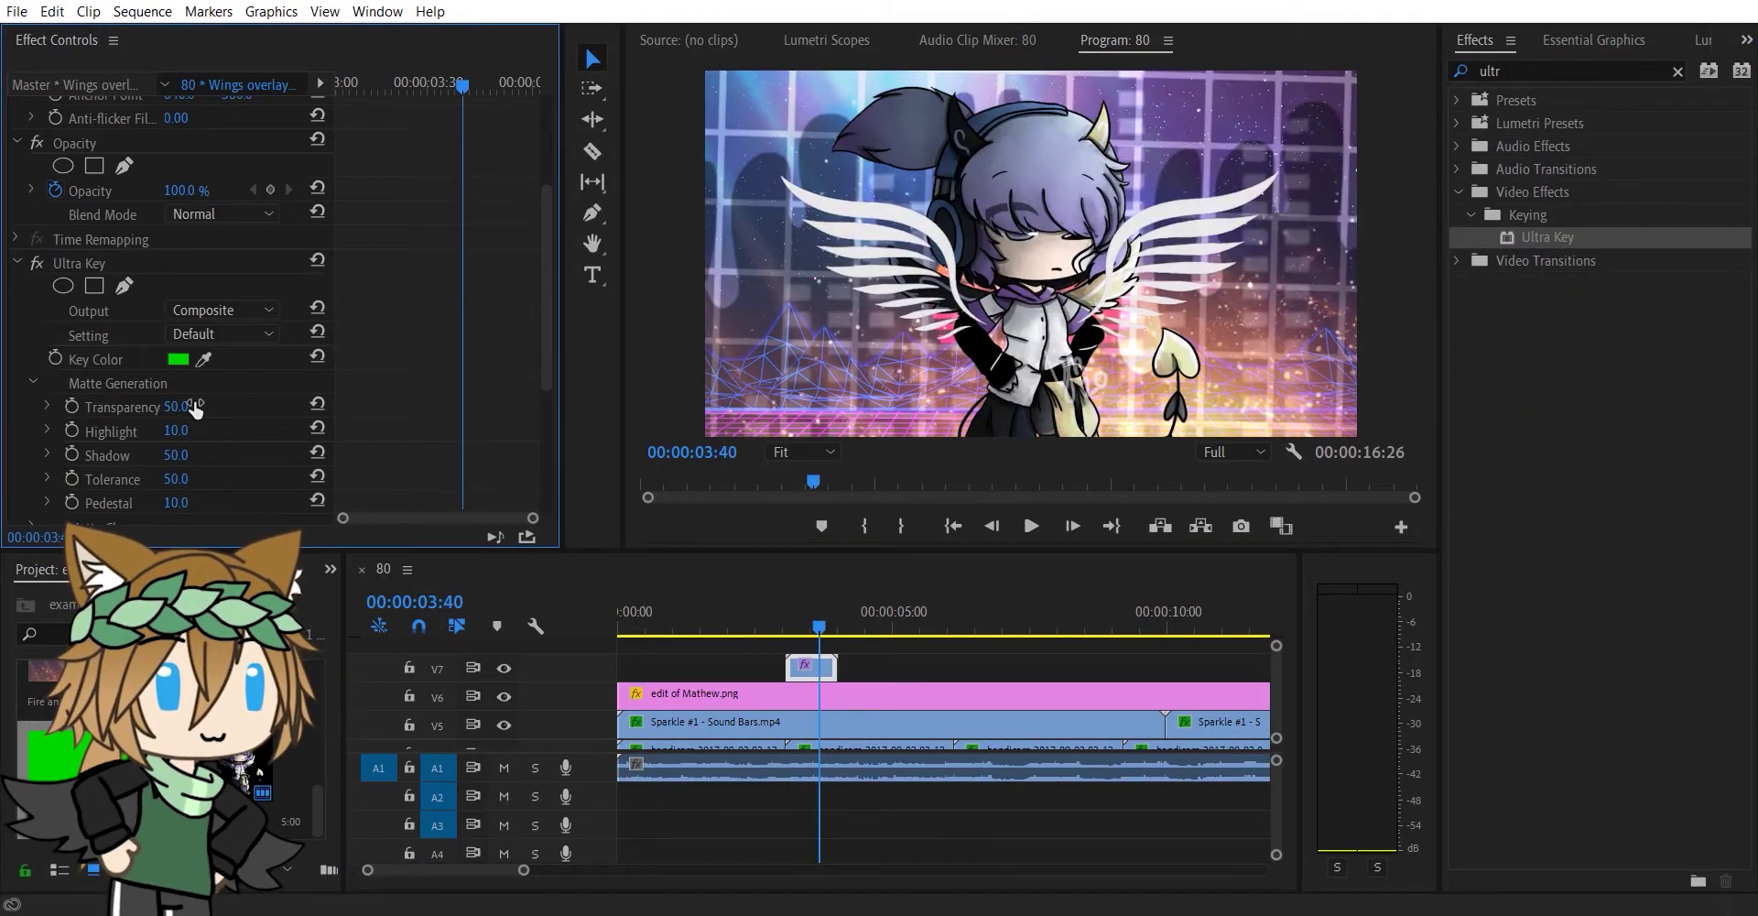
Step: Play the section around the wings clip to check its timing and keying
click(771, 626)
click(1031, 526)
click(1031, 526)
right_click(824, 671)
click(868, 37)
click(952, 666)
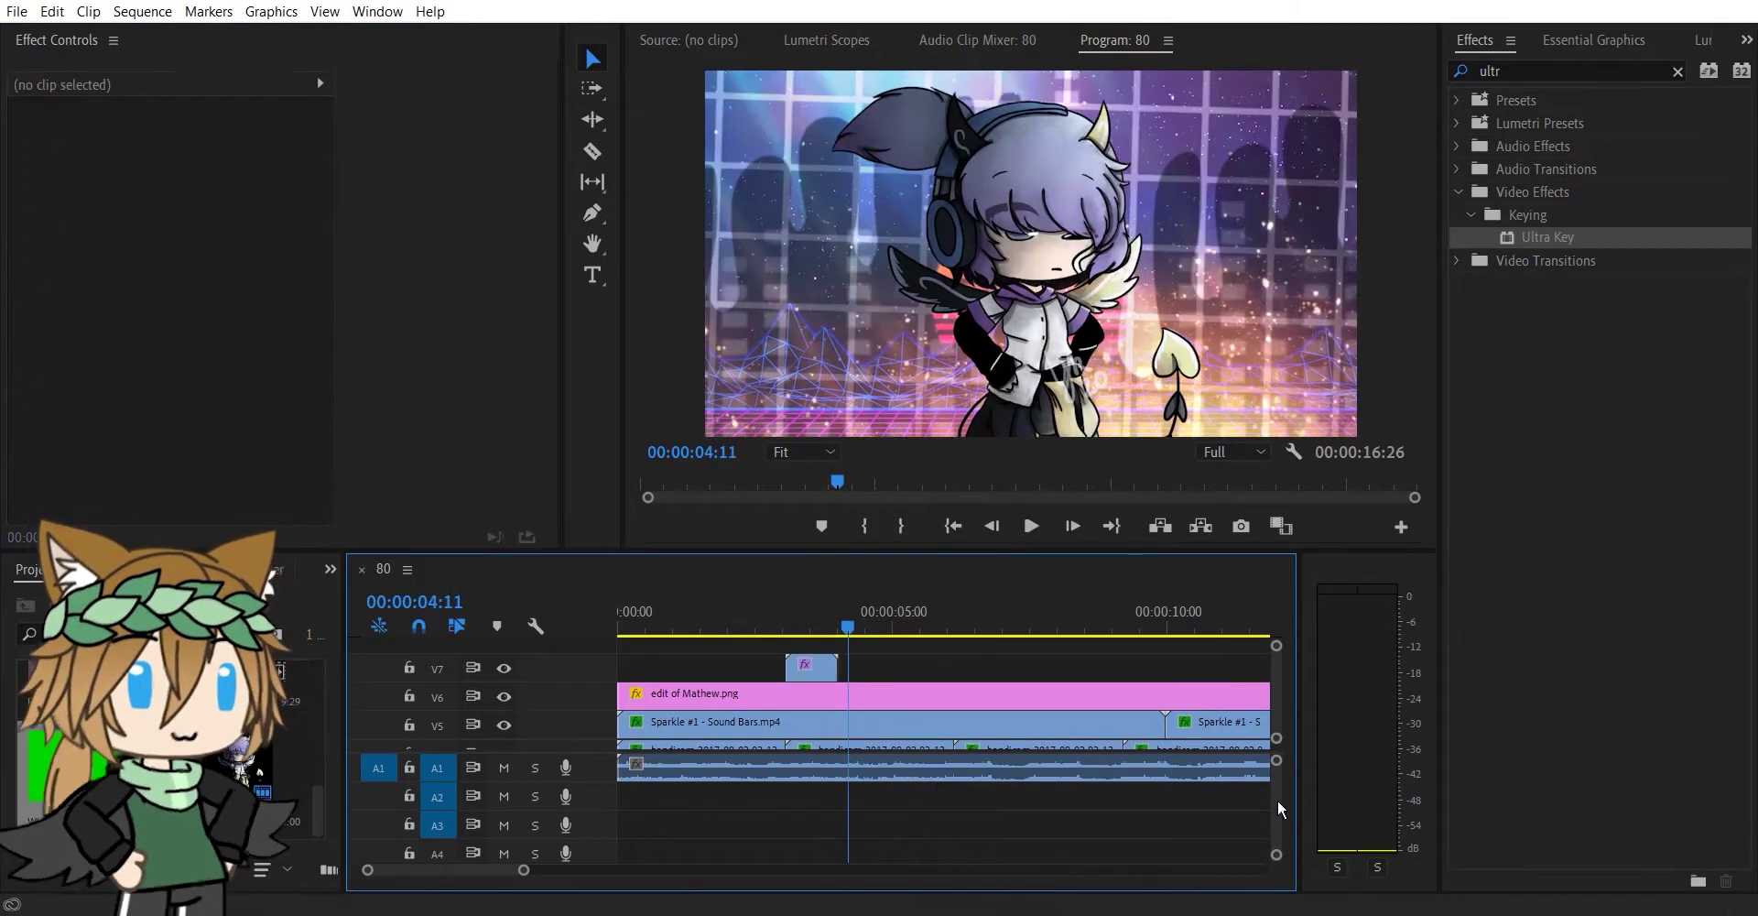
Step: Unlink the wings clip on track V7 from its audio
drag(1277, 788, 1277, 824)
right_click(799, 803)
right_click(821, 672)
click(935, 306)
click(936, 308)
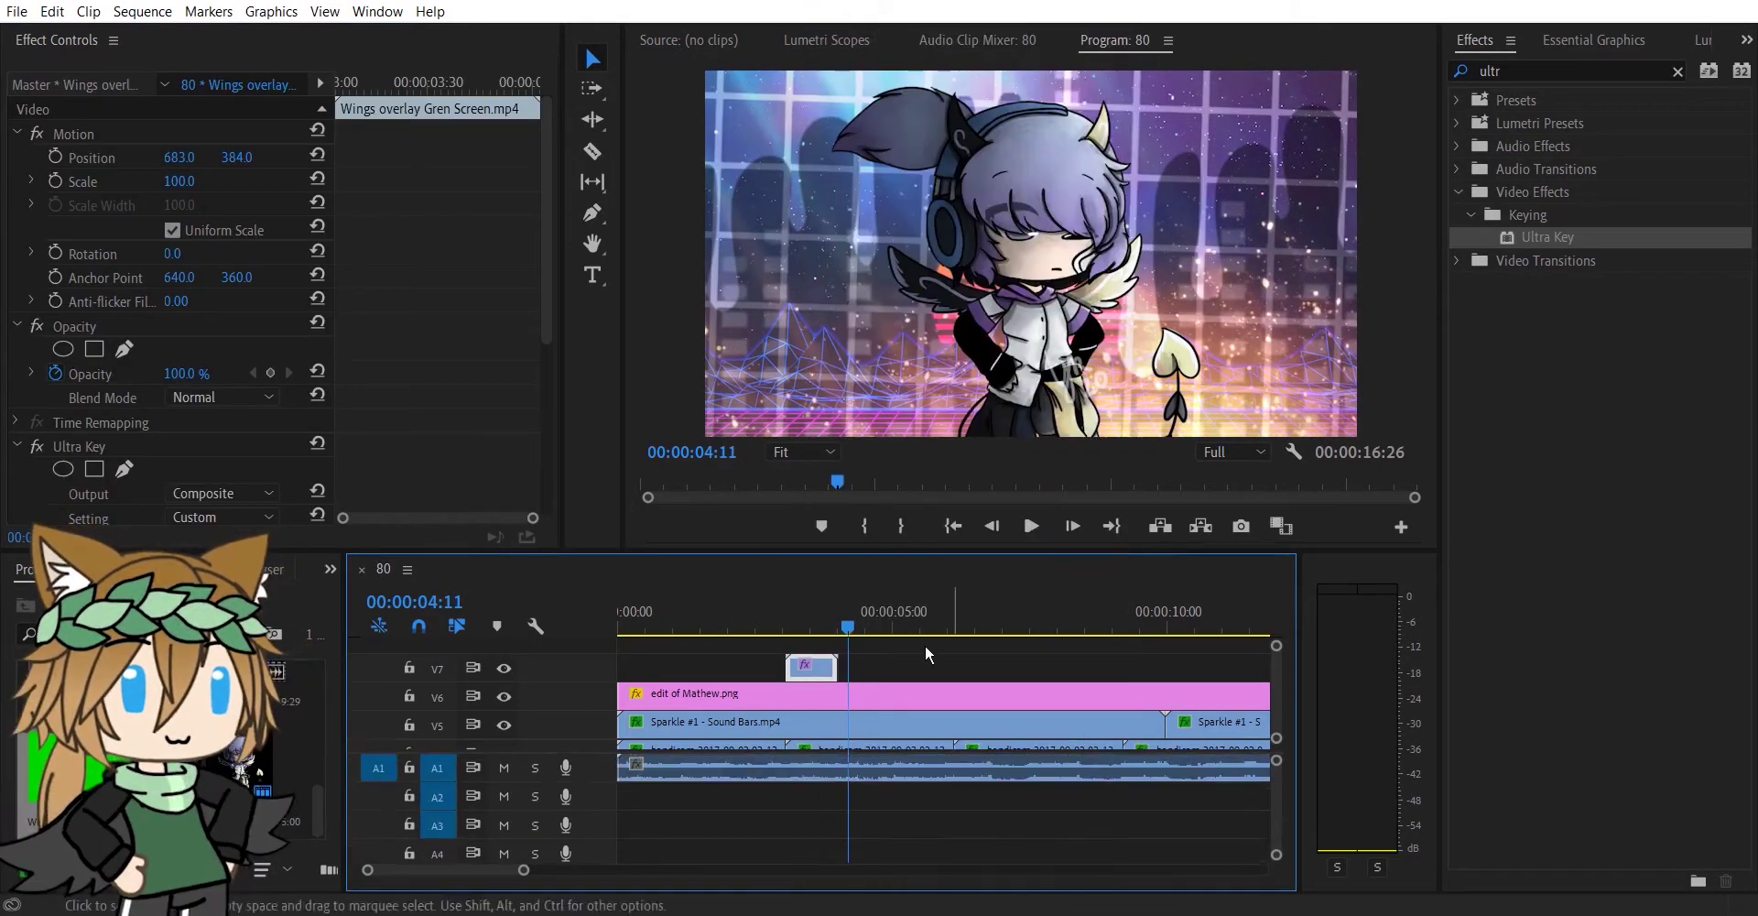
Step: Place a second copy of the wings clip on track V7 at about 4.5 seconds and check it in playback
click(766, 618)
drag(811, 669, 892, 669)
key(space)
key(space)
Step: Replay the sequence from before the wings clips and from near the start, continuing to about 00:00:12:26
click(901, 626)
click(771, 626)
click(1029, 529)
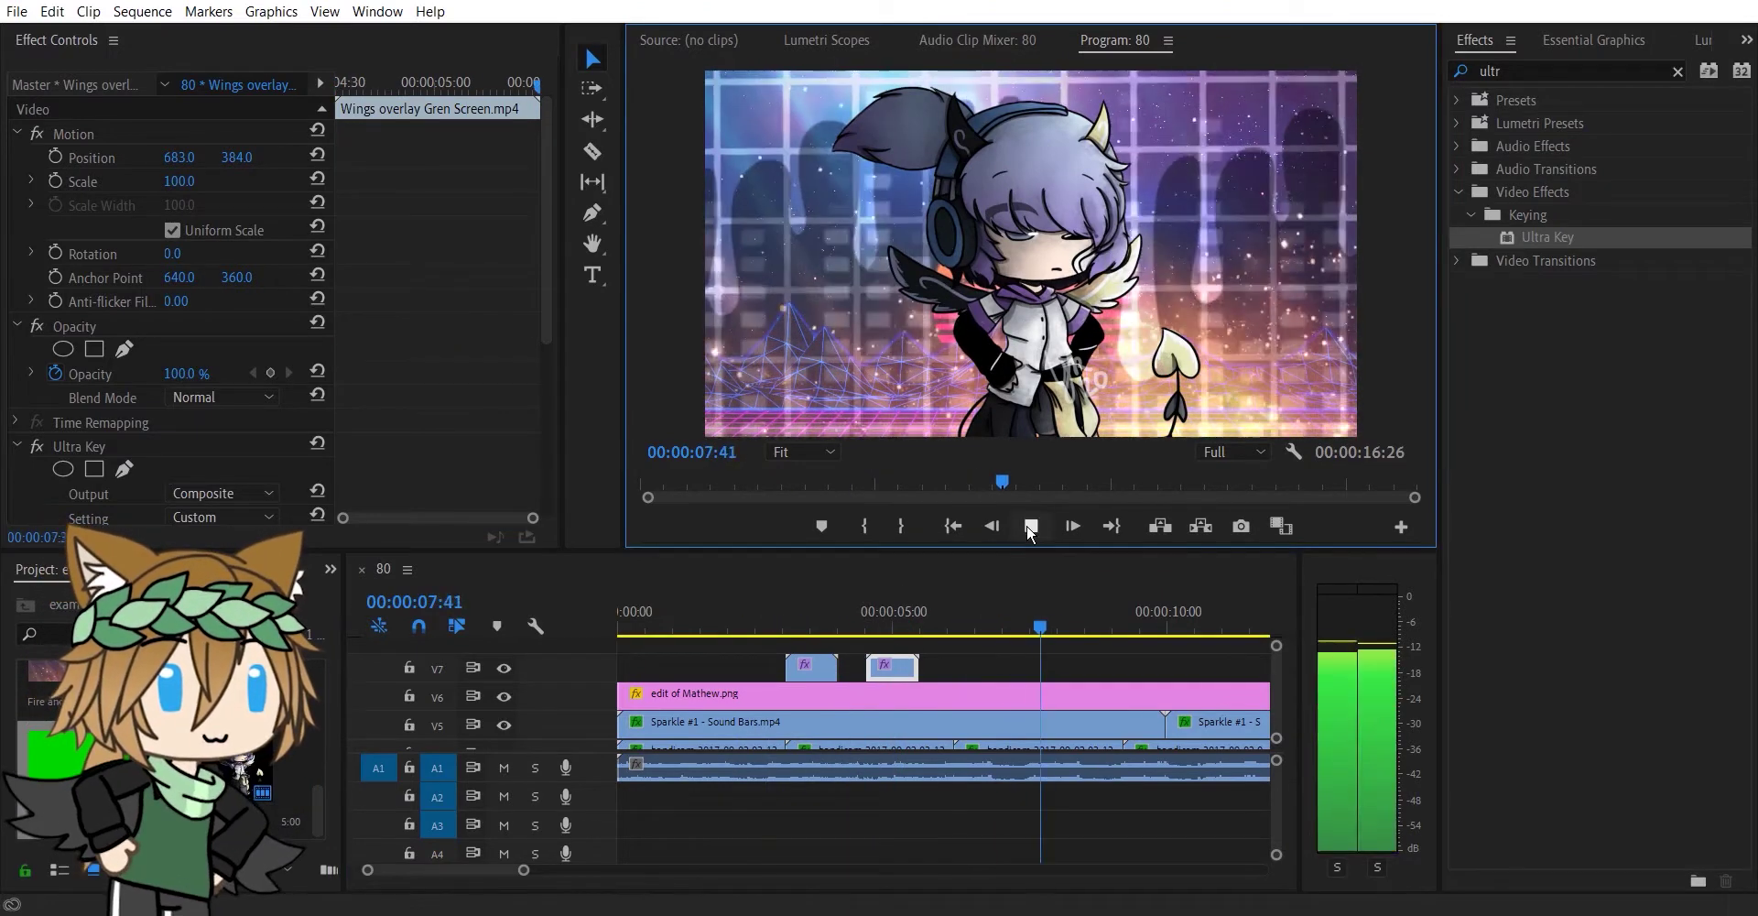
click(990, 627)
drag(990, 626, 647, 641)
click(1029, 529)
click(1031, 528)
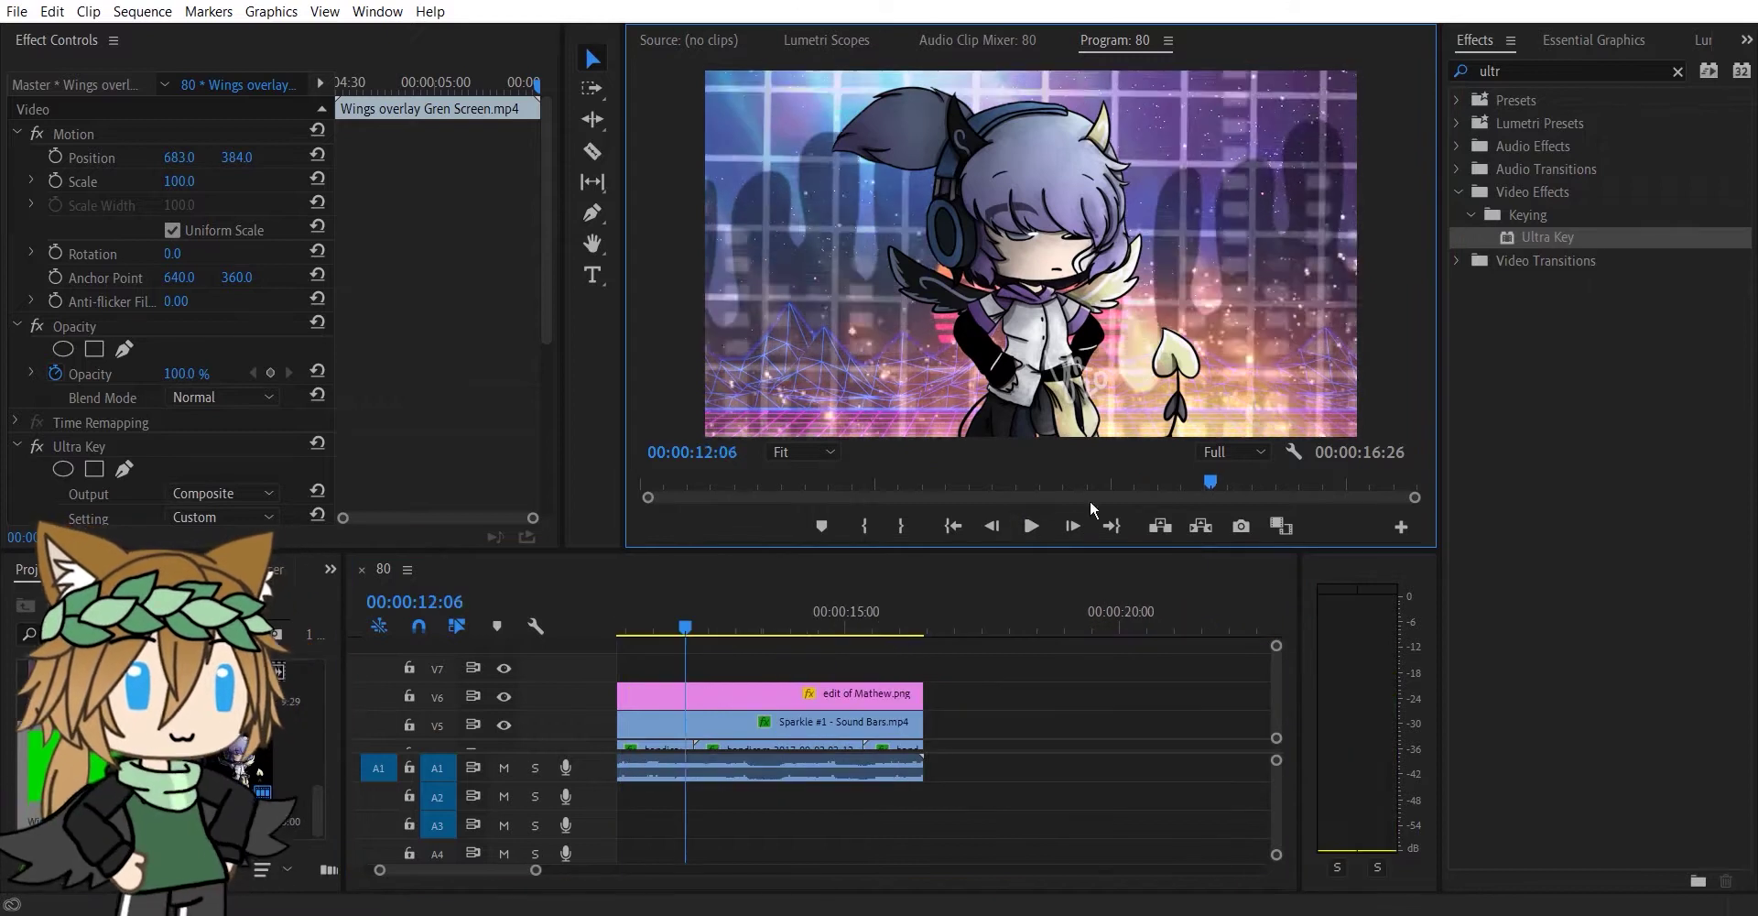
click(704, 627)
Step: Cut the audio clip on track A1 at 00:00:12:26 and apply the Treble audio effect to the part after the cut
click(1678, 72)
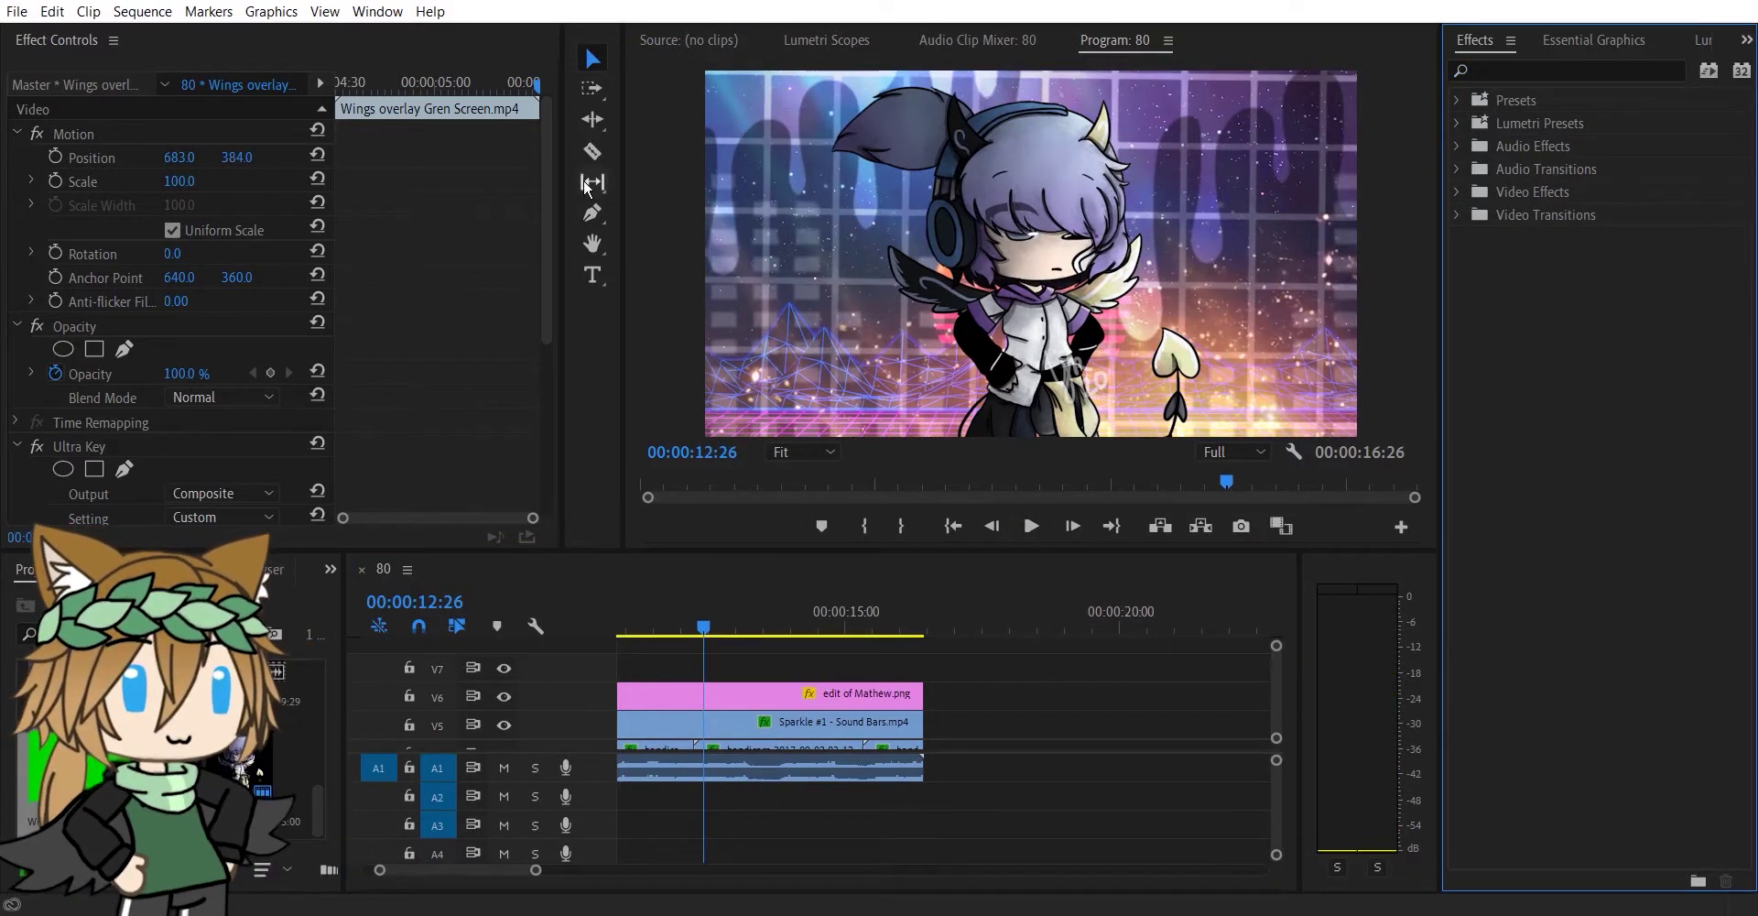
click(589, 59)
click(1457, 146)
scroll(1578, 668, down, 9)
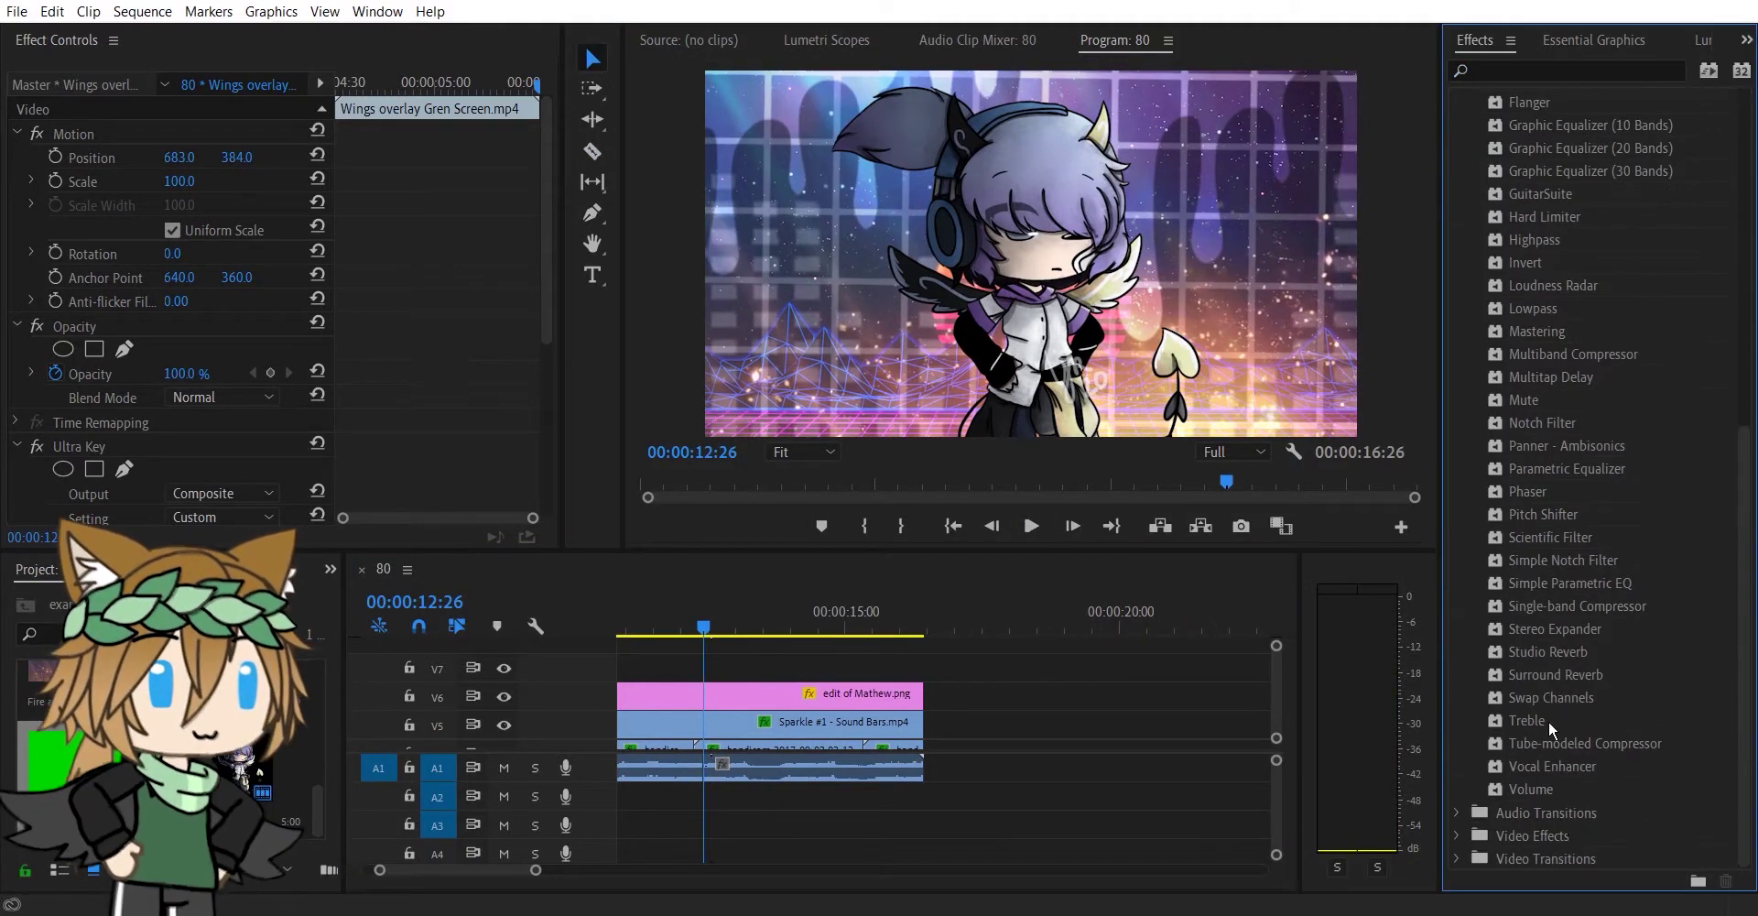
drag(1527, 720, 799, 767)
Step: Set the Treble boost to -24.0 dB and play the treated audio section
click(801, 625)
drag(185, 278, 92, 277)
drag(701, 604, 654, 613)
click(1030, 526)
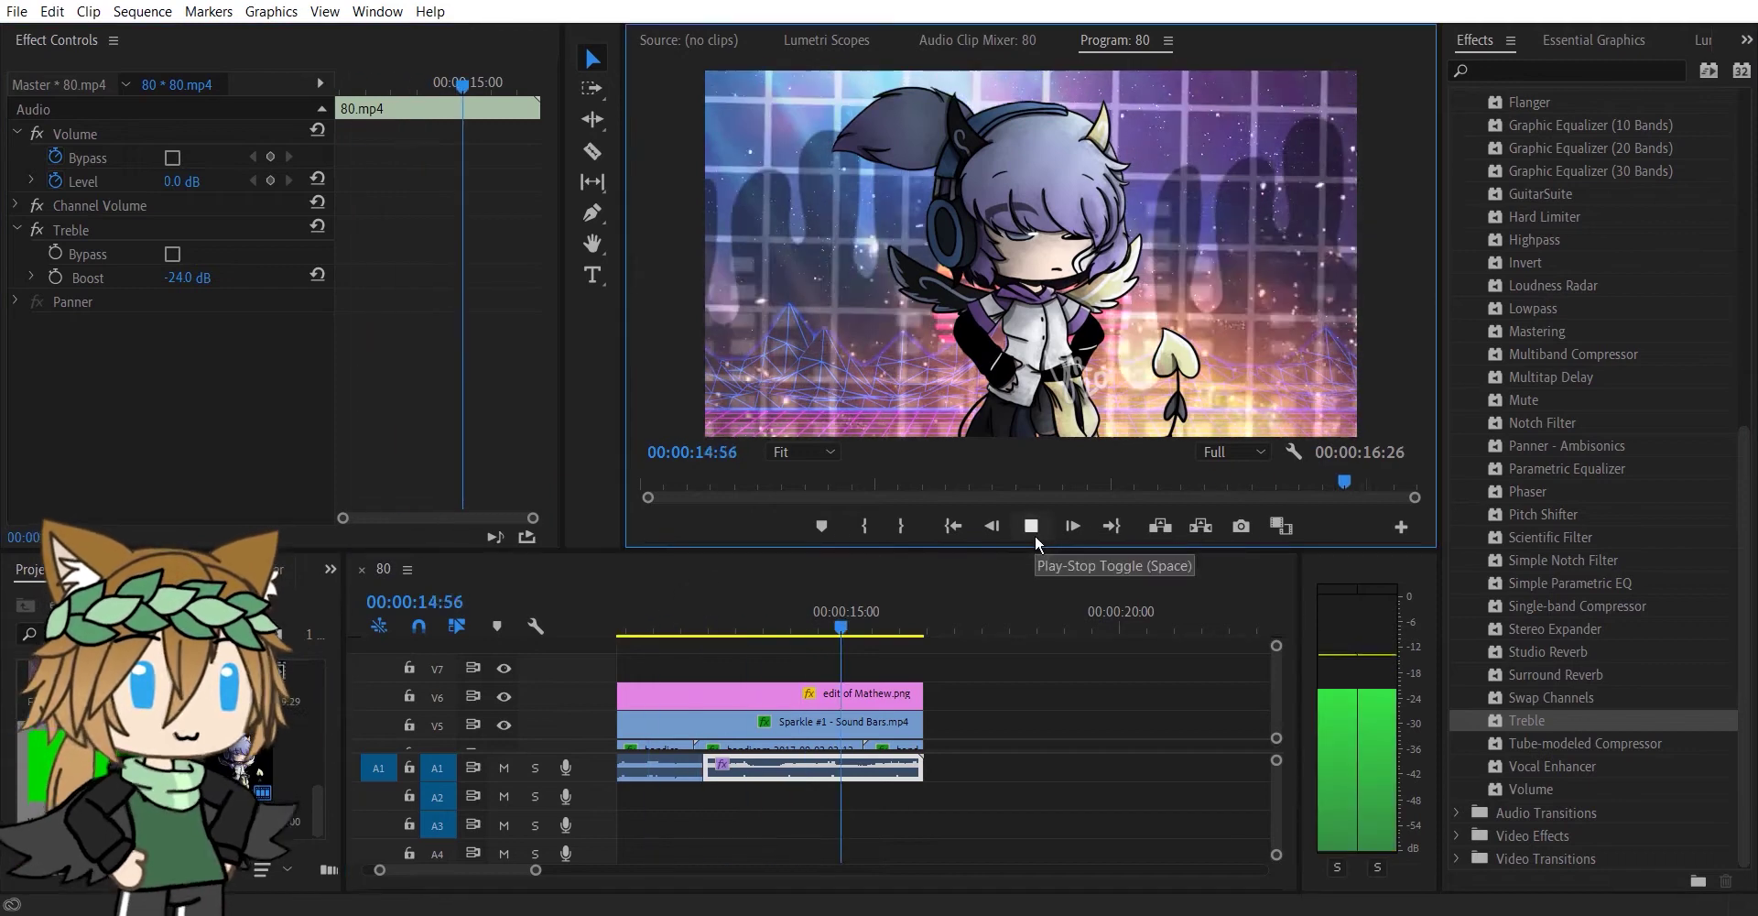
Step: Set the Treble boost to -10.7 dB and play the sequence again
drag(187, 277, 229, 278)
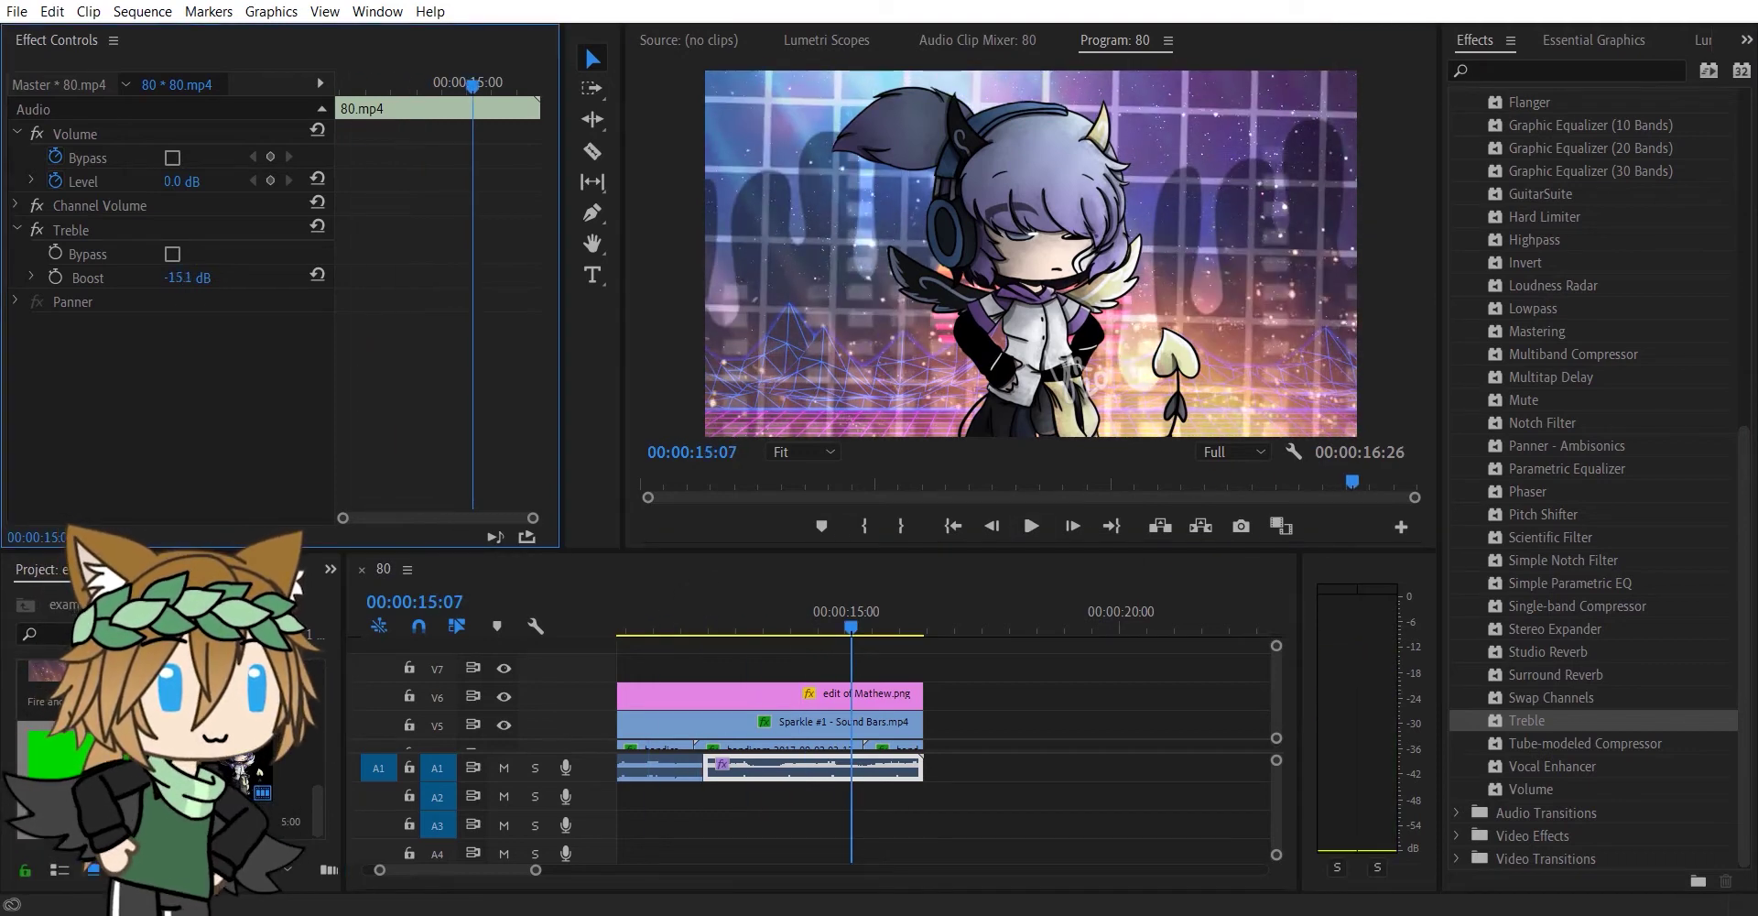
click(1029, 529)
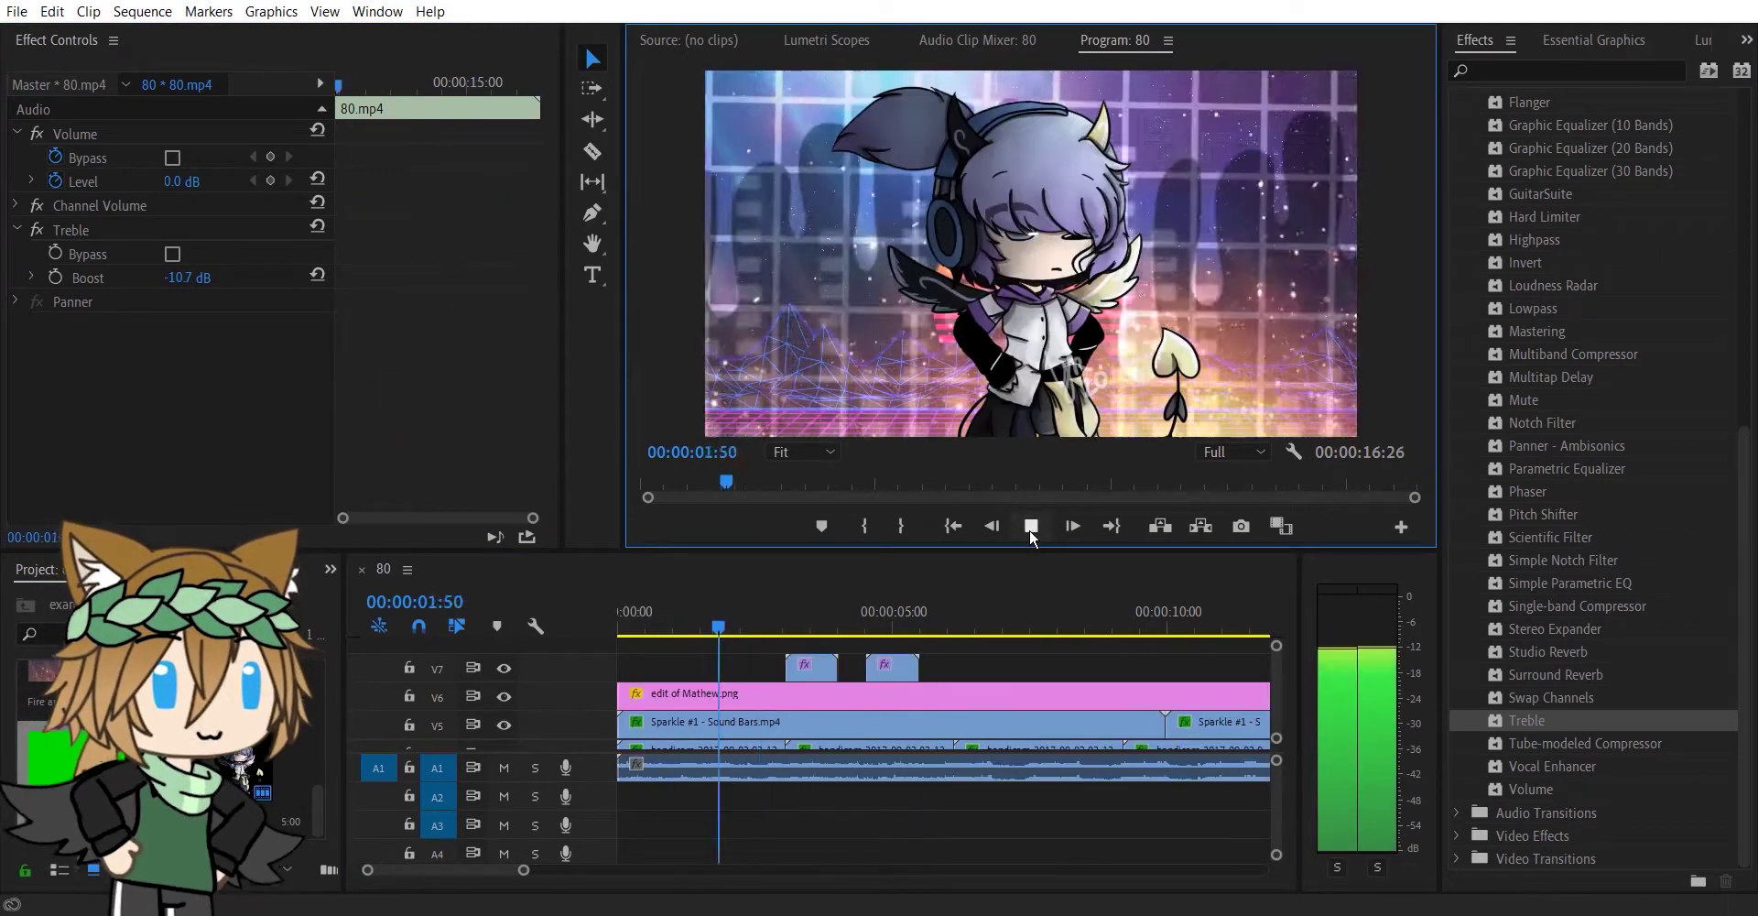
click(1030, 529)
Step: Add a Basic Title graphic on track V7 at 00:00:06:02 and change its text to __Example__
click(1603, 38)
drag(511, 872, 516, 872)
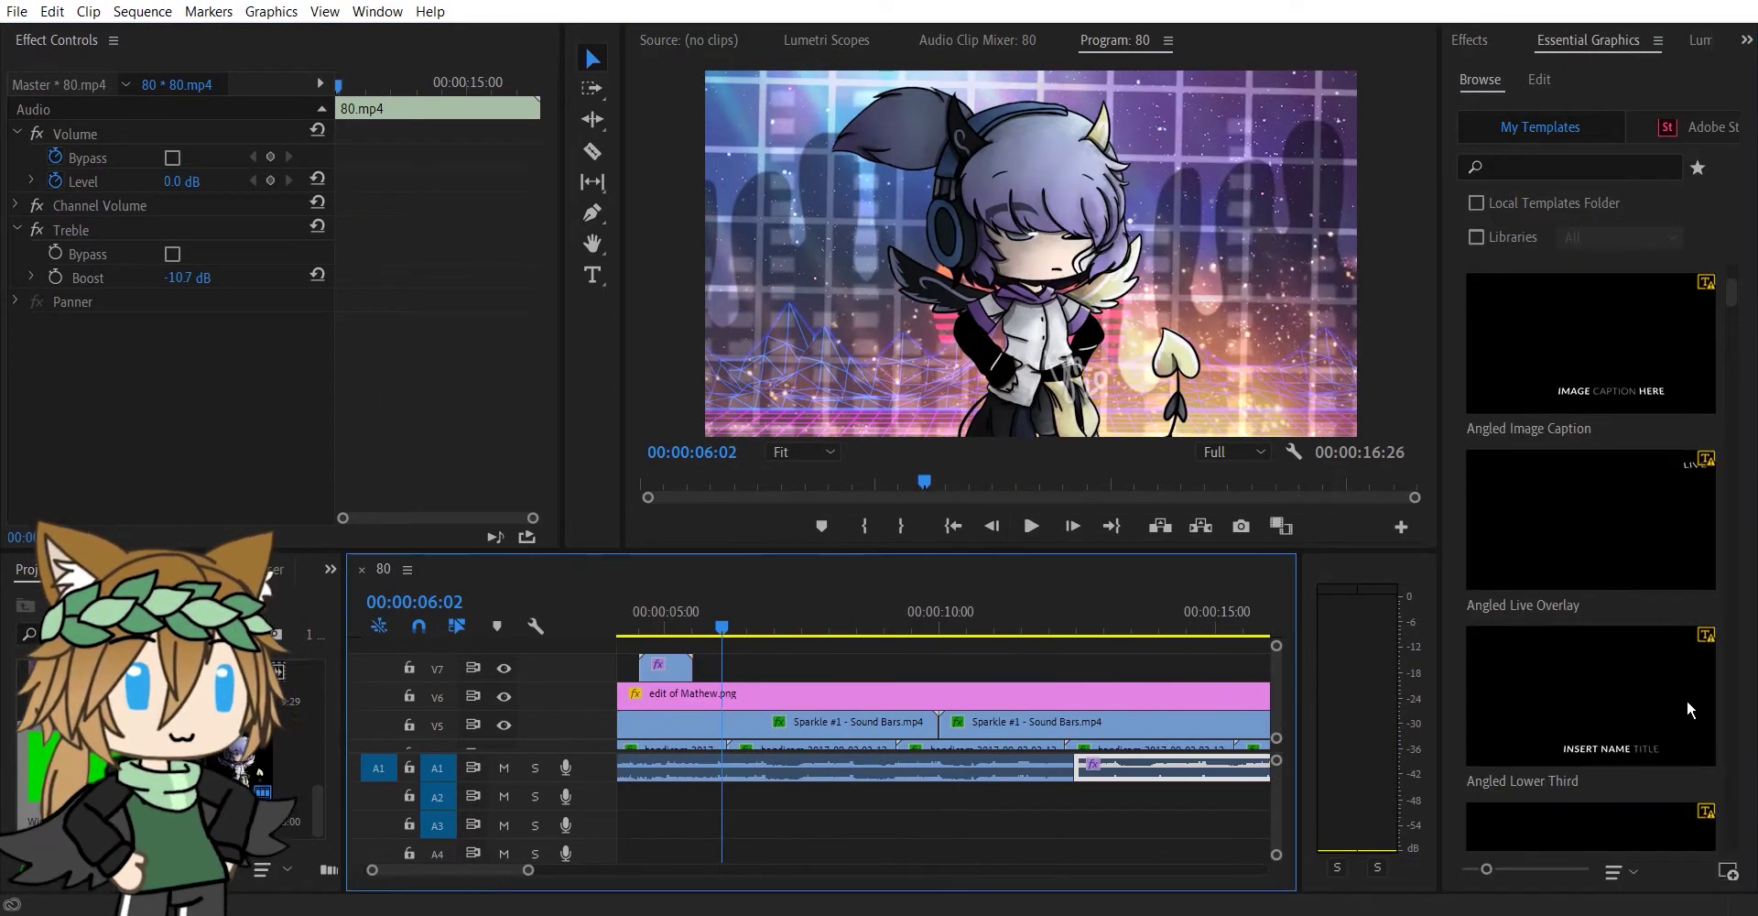
drag(1638, 675, 870, 638)
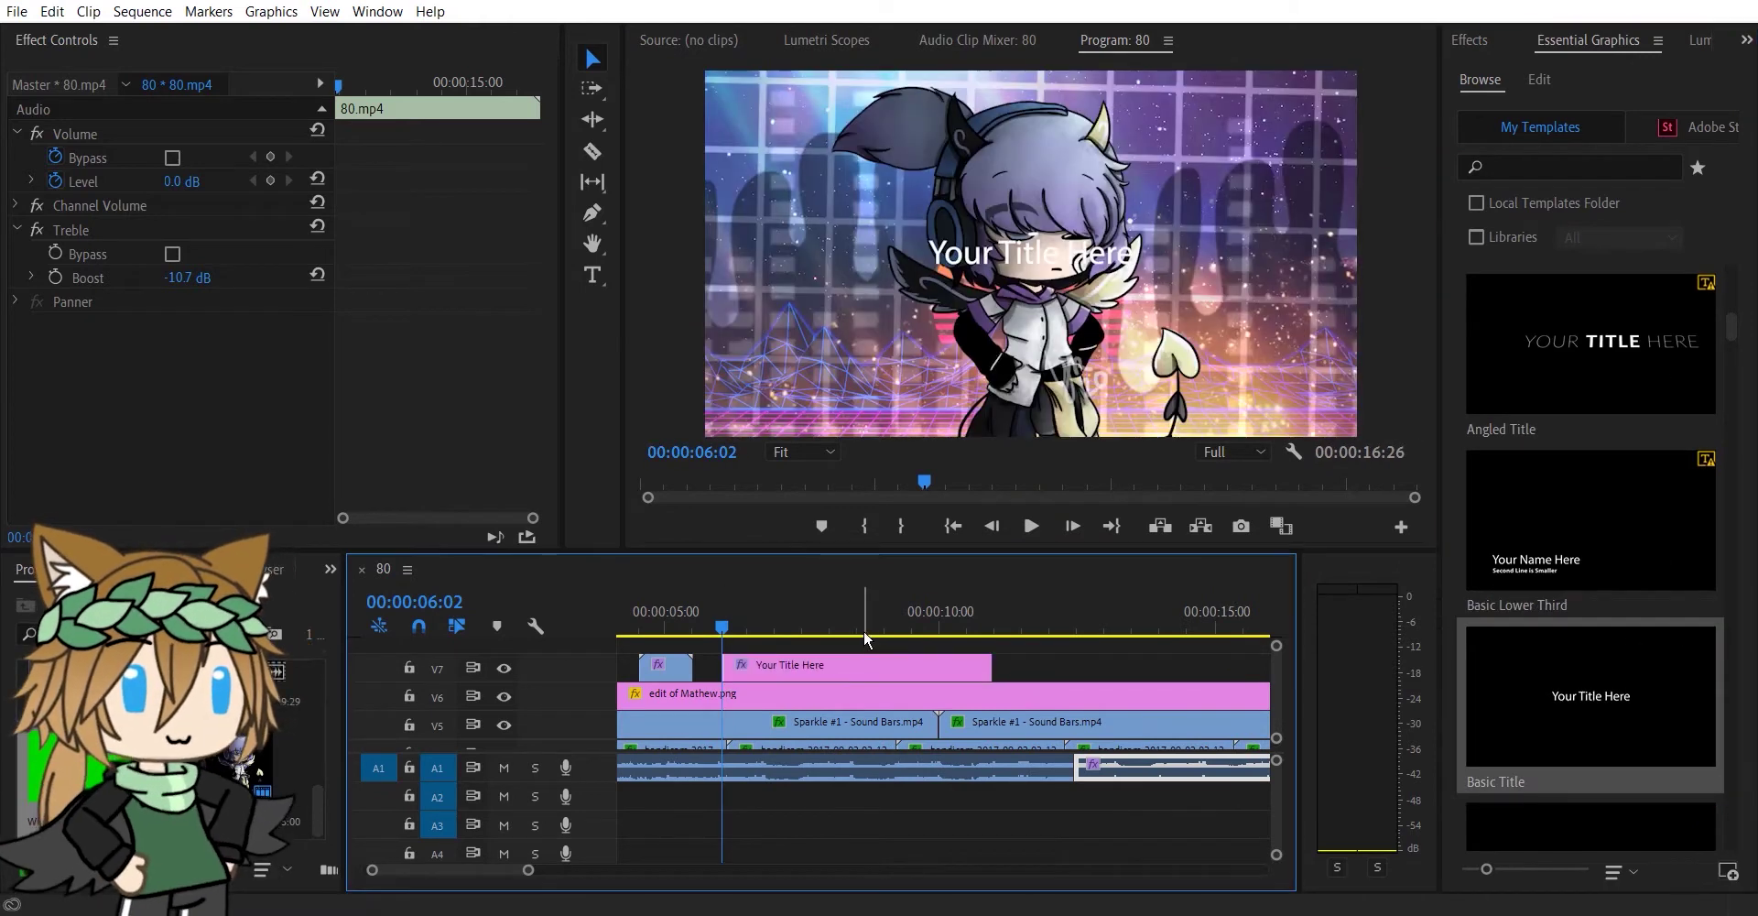
double_click(1028, 261)
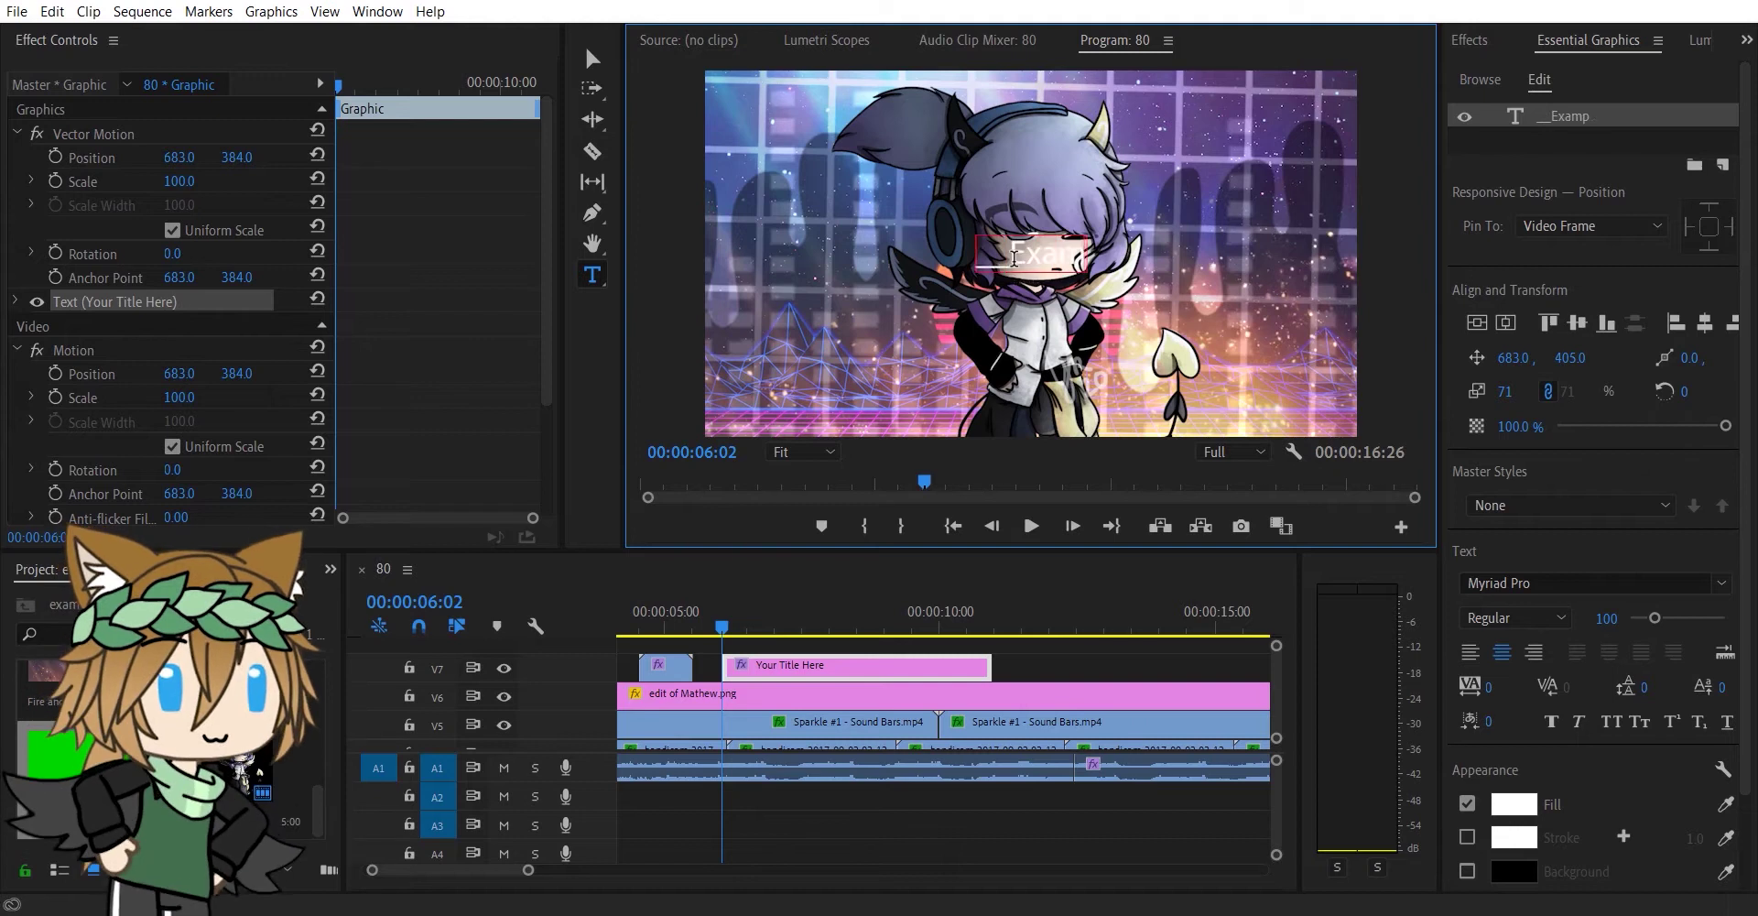
Step: Try the Arial and Bauhaus 93 fonts on the __Example__ title
click(1720, 583)
scroll(1685, 393, up, 10)
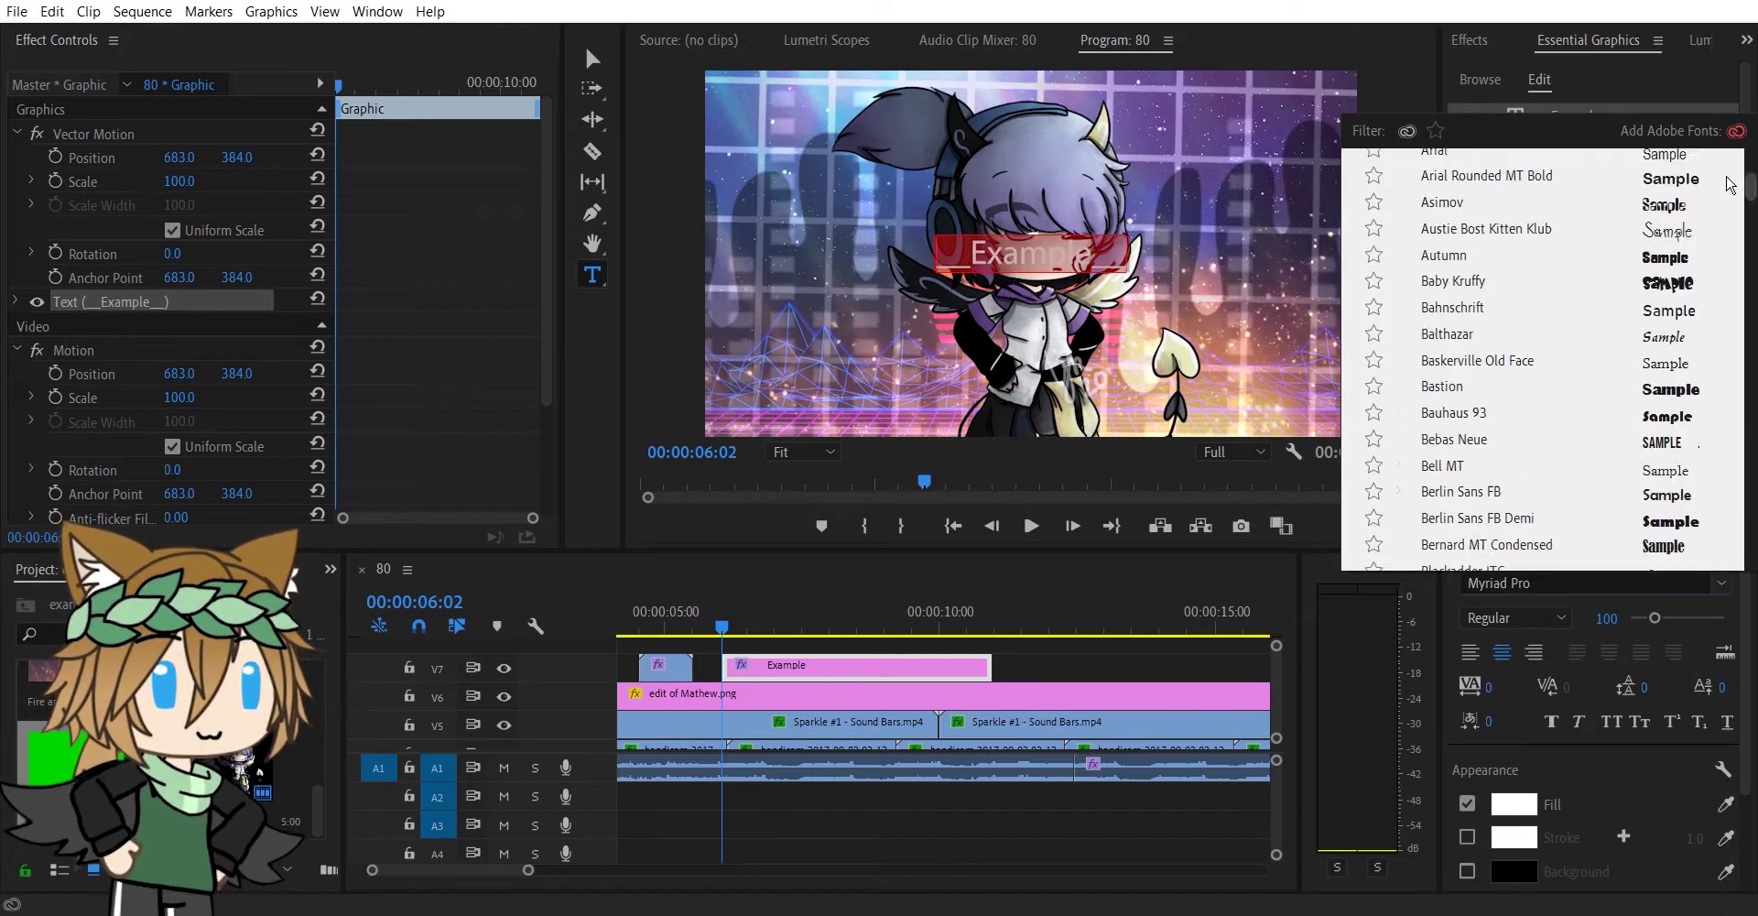
click(1685, 396)
click(1683, 590)
scroll(1666, 367, down, 10)
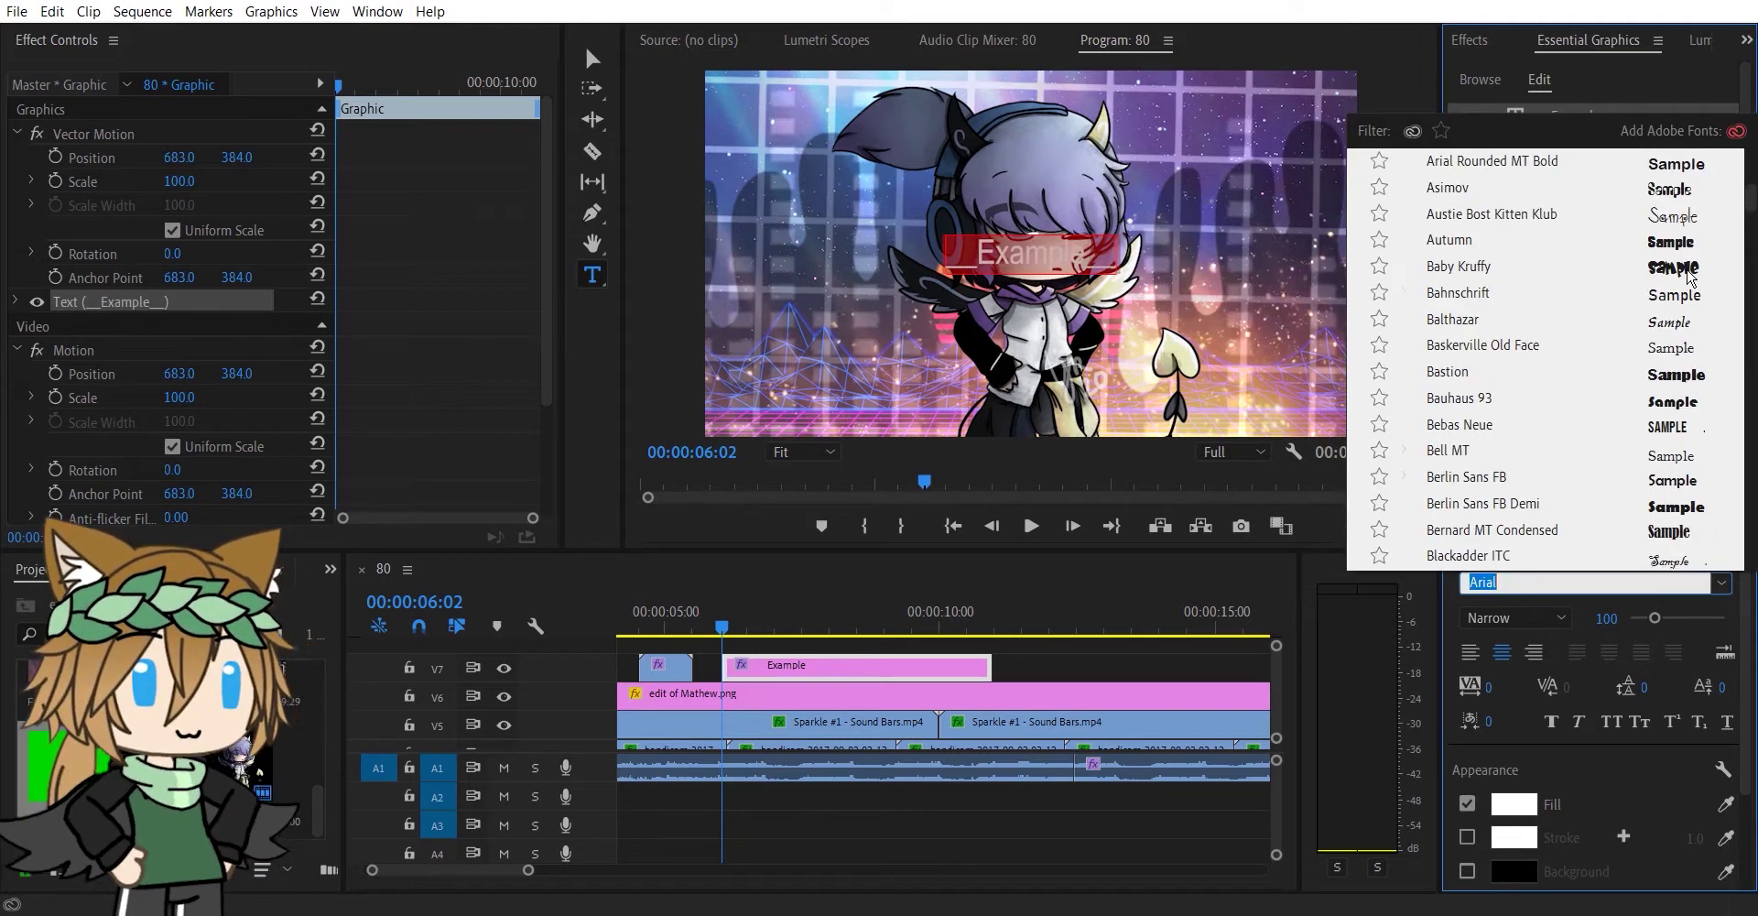
click(1667, 365)
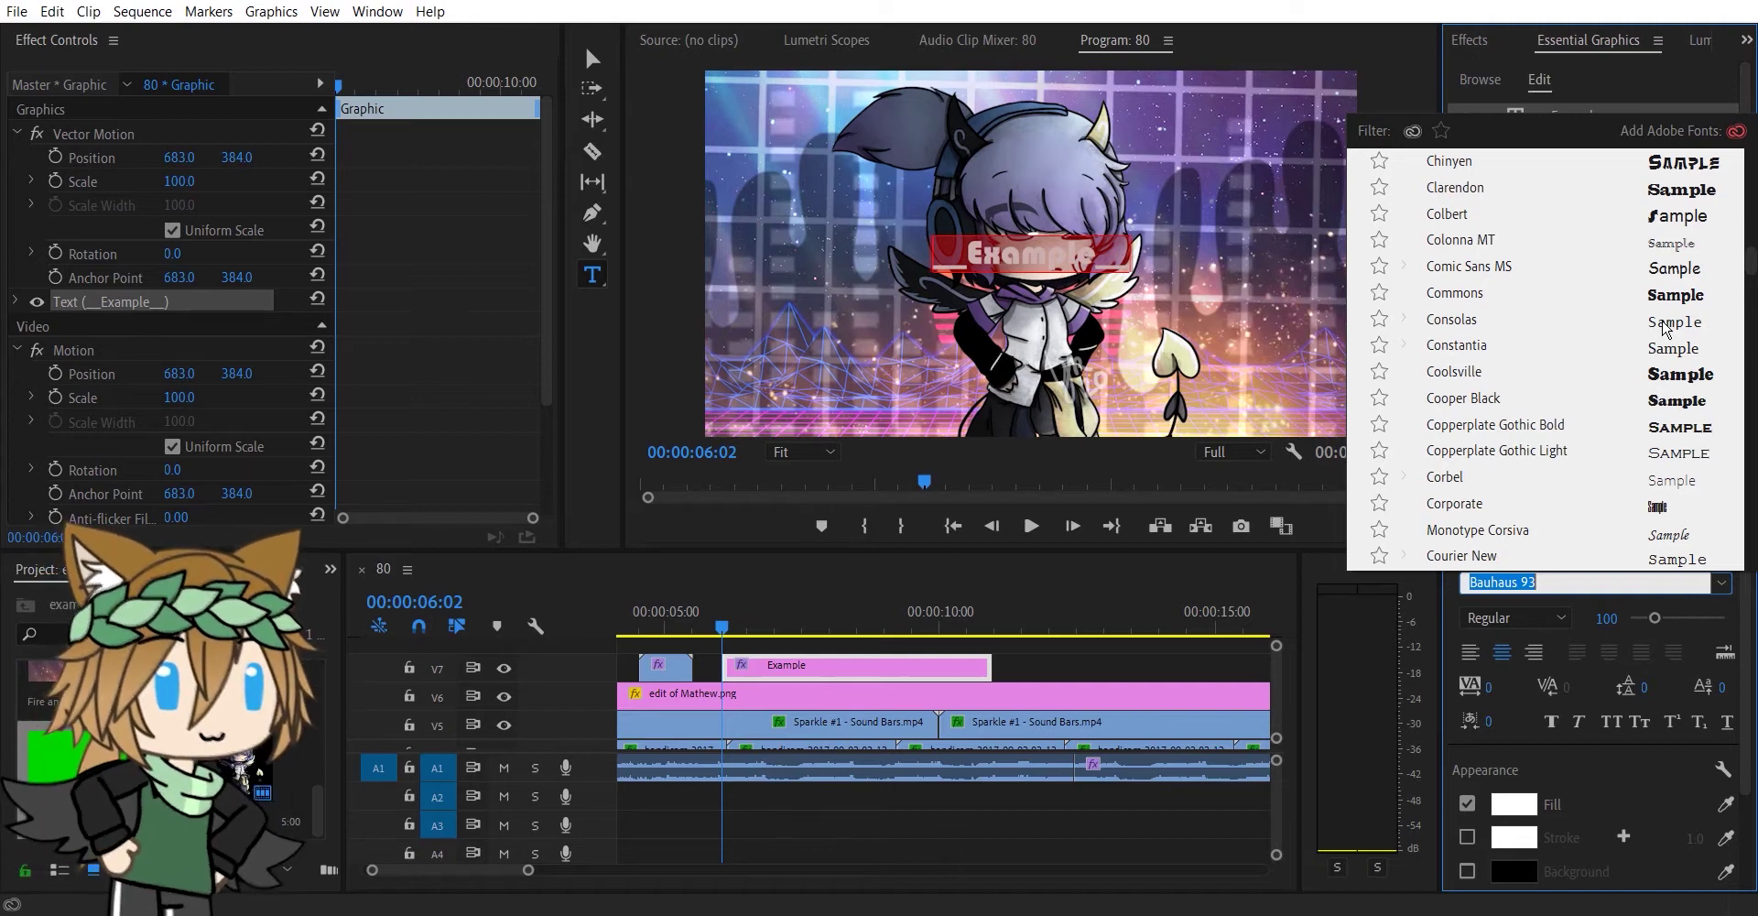
Step: Try the Distant Galaxy and Jungle Land fonts on the __Example__ title
scroll(1683, 439, down, 3)
click(1682, 430)
click(1723, 584)
scroll(1550, 368, down, 1)
scroll(1548, 366, down, 5)
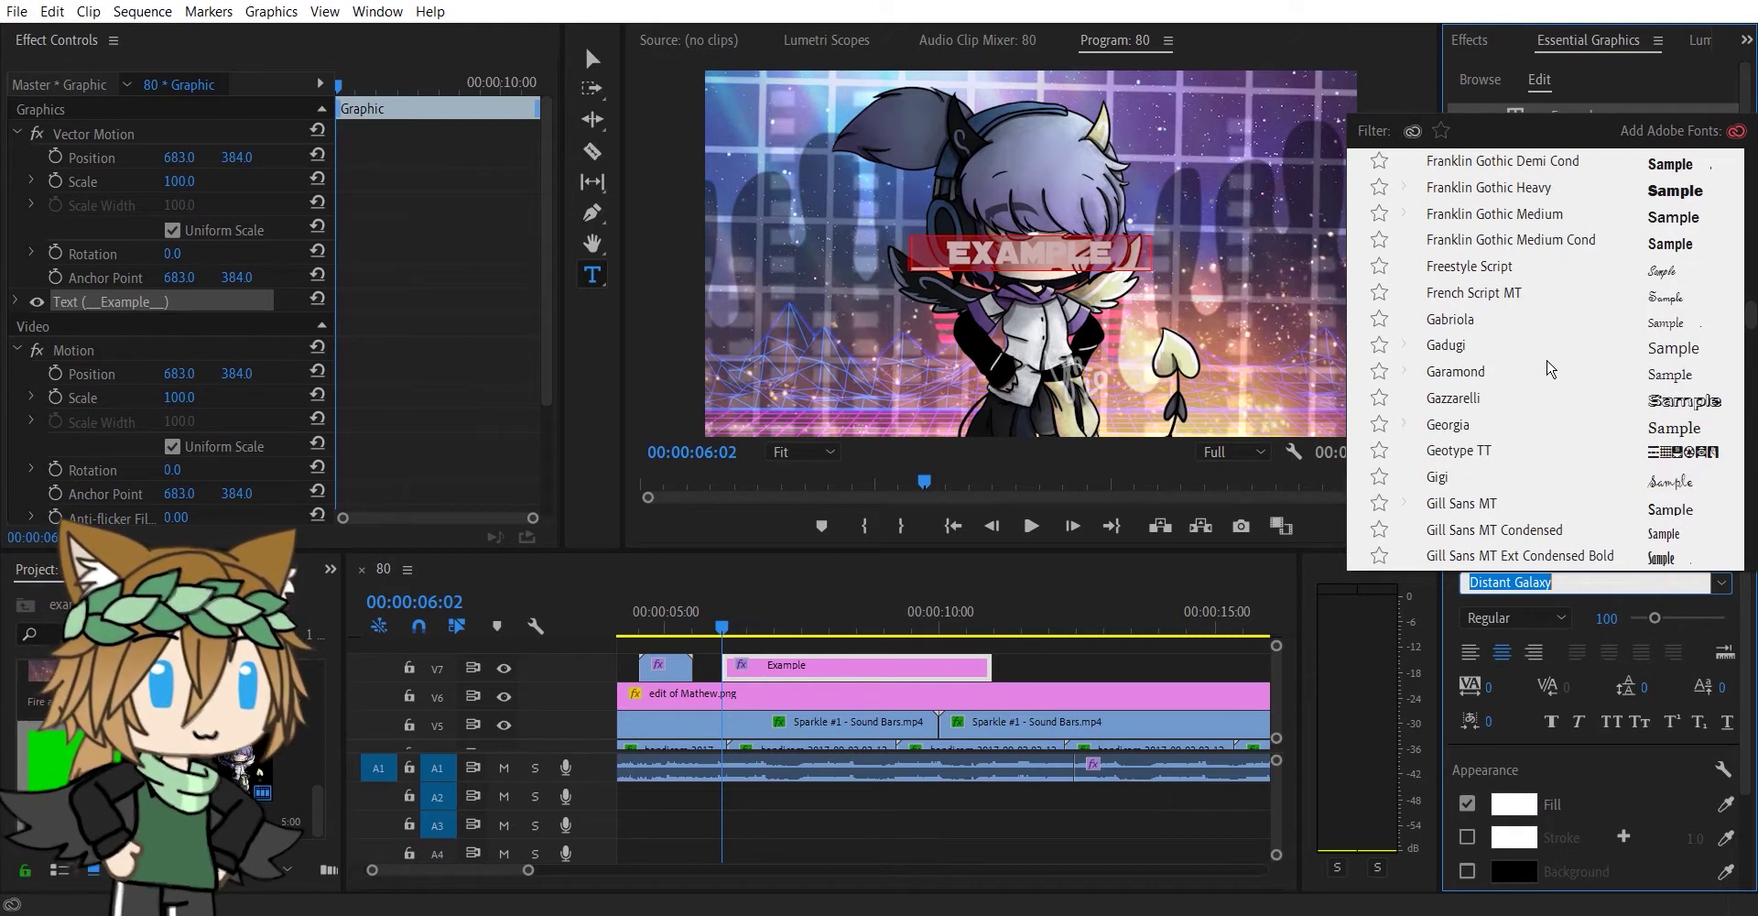
scroll(1547, 366, down, 6)
scroll(1665, 403, down, 3)
click(1665, 403)
Step: Try the Tw Cen MT Condensed Extra Bold, ZWAdobeF and Trebuchet MS fonts on the __Example__ title
click(1721, 582)
scroll(1705, 524, down, 5)
scroll(1705, 524, down, 8)
scroll(1690, 535, down, 1)
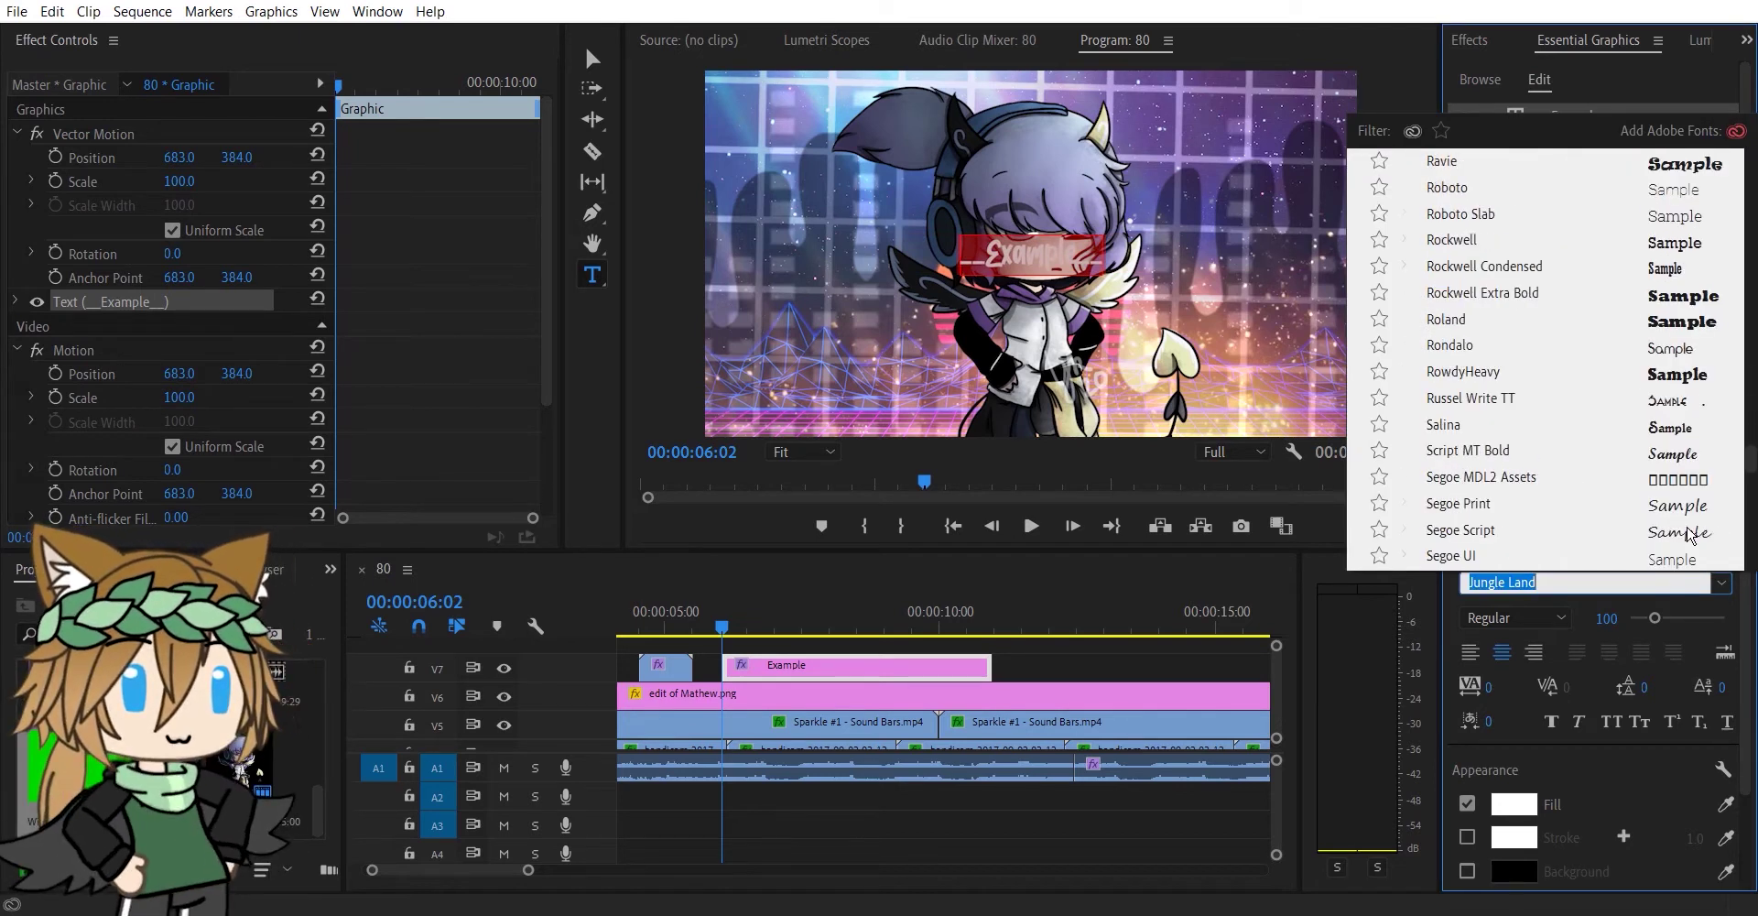
scroll(1690, 534, down, 8)
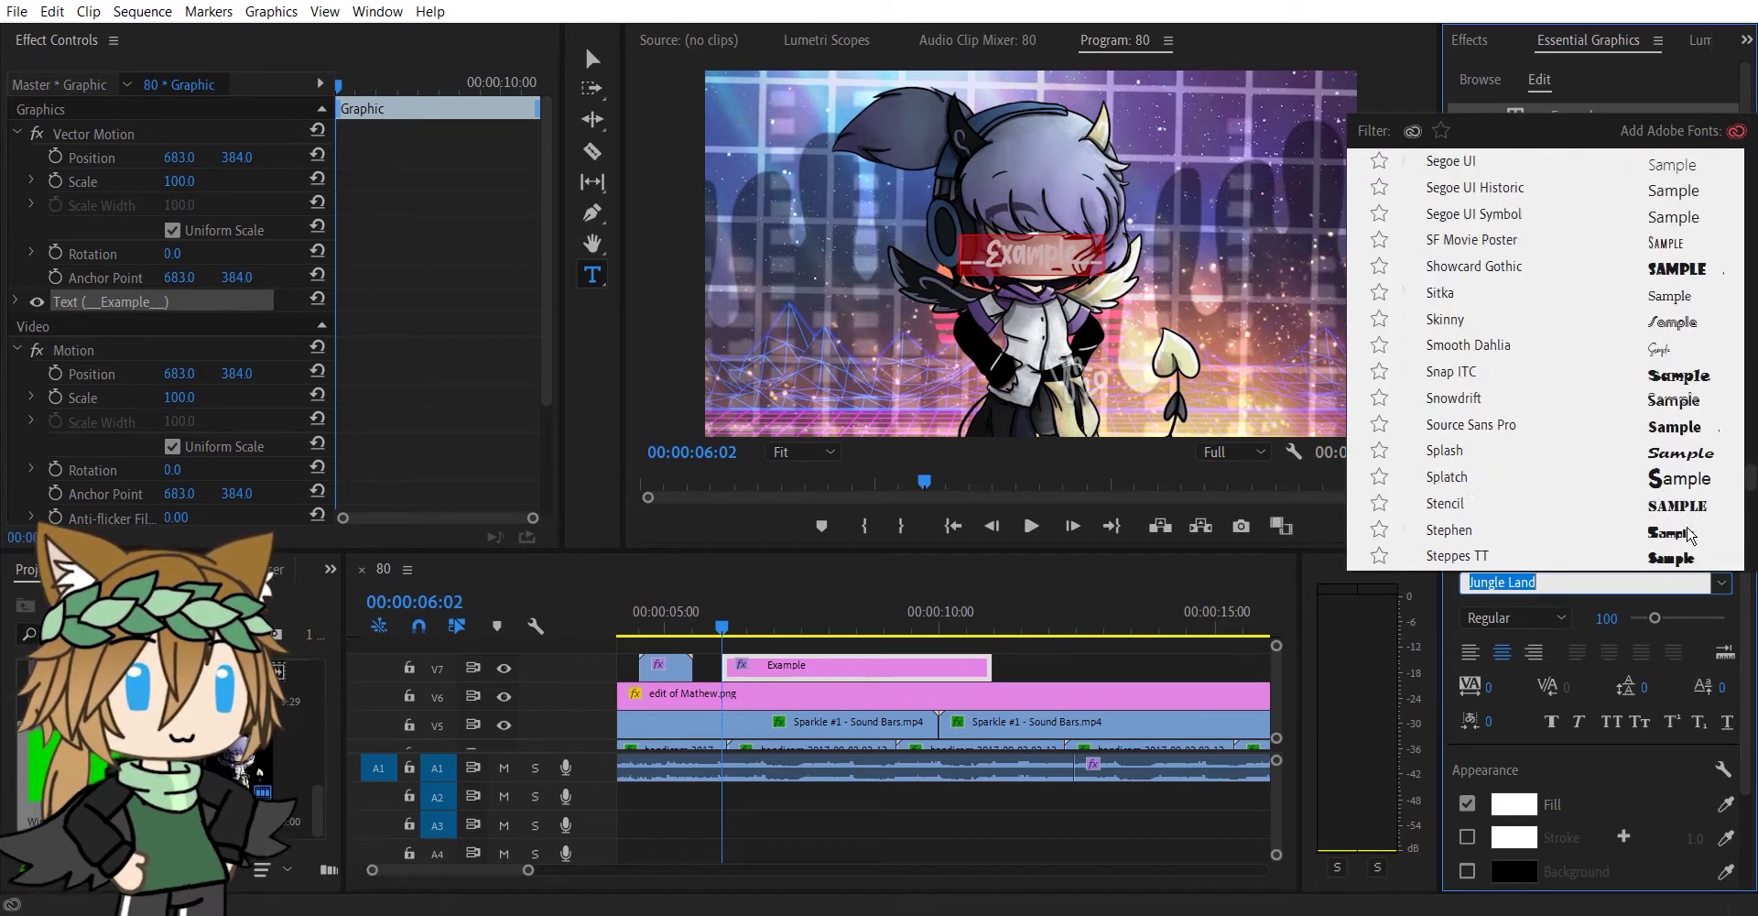
scroll(1686, 503, down, 4)
click(1684, 542)
click(1721, 584)
scroll(1654, 499, down, 2)
click(1654, 538)
click(1721, 584)
scroll(1693, 367, up, 4)
click(1693, 340)
Step: Set the __Example__ title's font to Source Sans Pro
click(1722, 583)
scroll(1688, 410, up, 3)
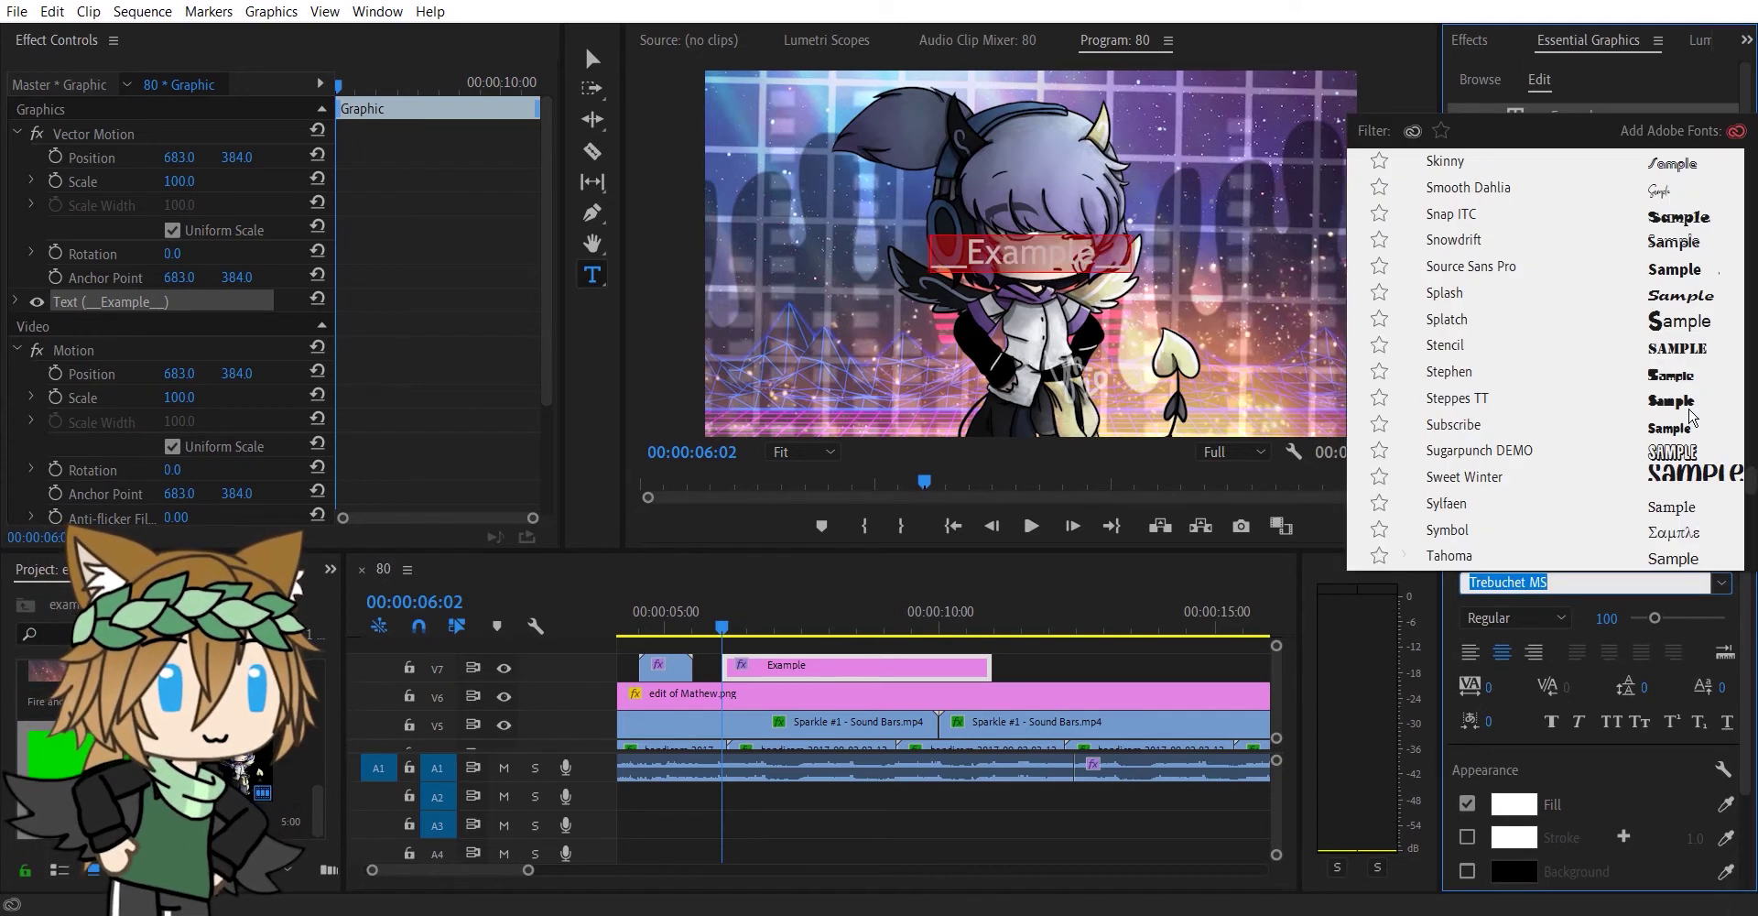
click(1675, 268)
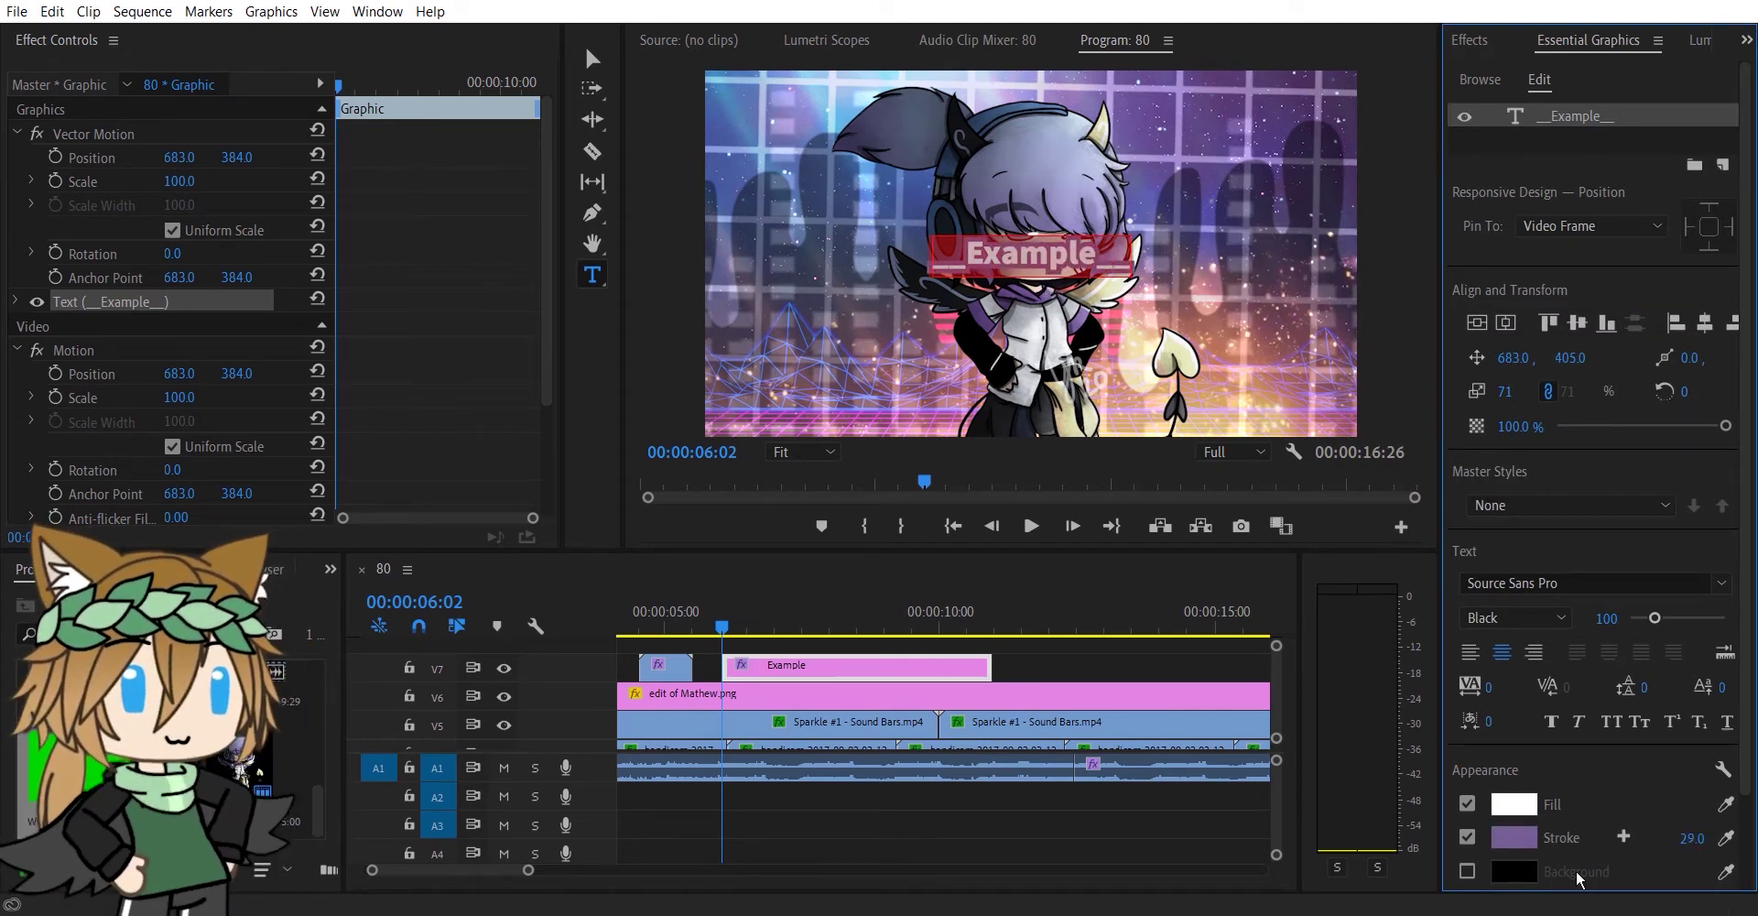
Step: Outline the __Example__ title with a purple stroke of 29.0 and a second, black outer stroke
click(1624, 837)
scroll(1624, 837, down, 1)
click(1726, 803)
Step: Enlarge the __Example__ title and lower it to the character's chest, and extend its clip to the audio cut at 00:00:12:26
drag(1505, 323, 1532, 323)
drag(1587, 288, 1706, 288)
click(1013, 667)
click(1032, 526)
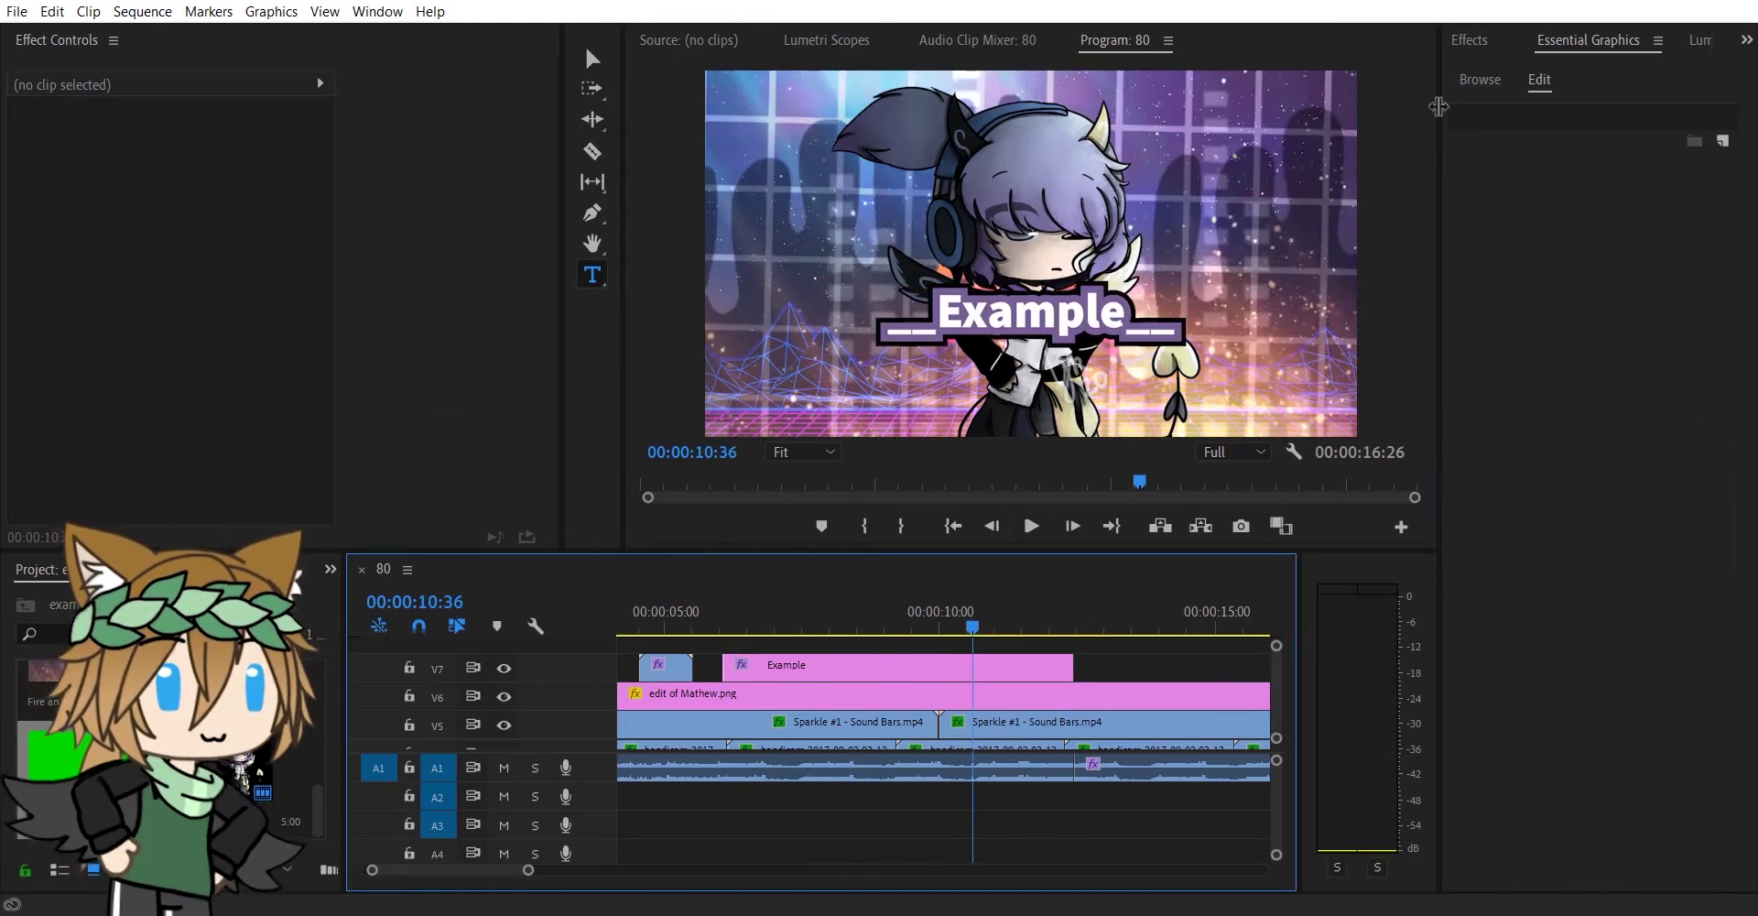
Step: Apply the Cross Spin IN preset from 10 Free Smooth Transitions Pack 2 to the __Example__ title clip
click(1481, 80)
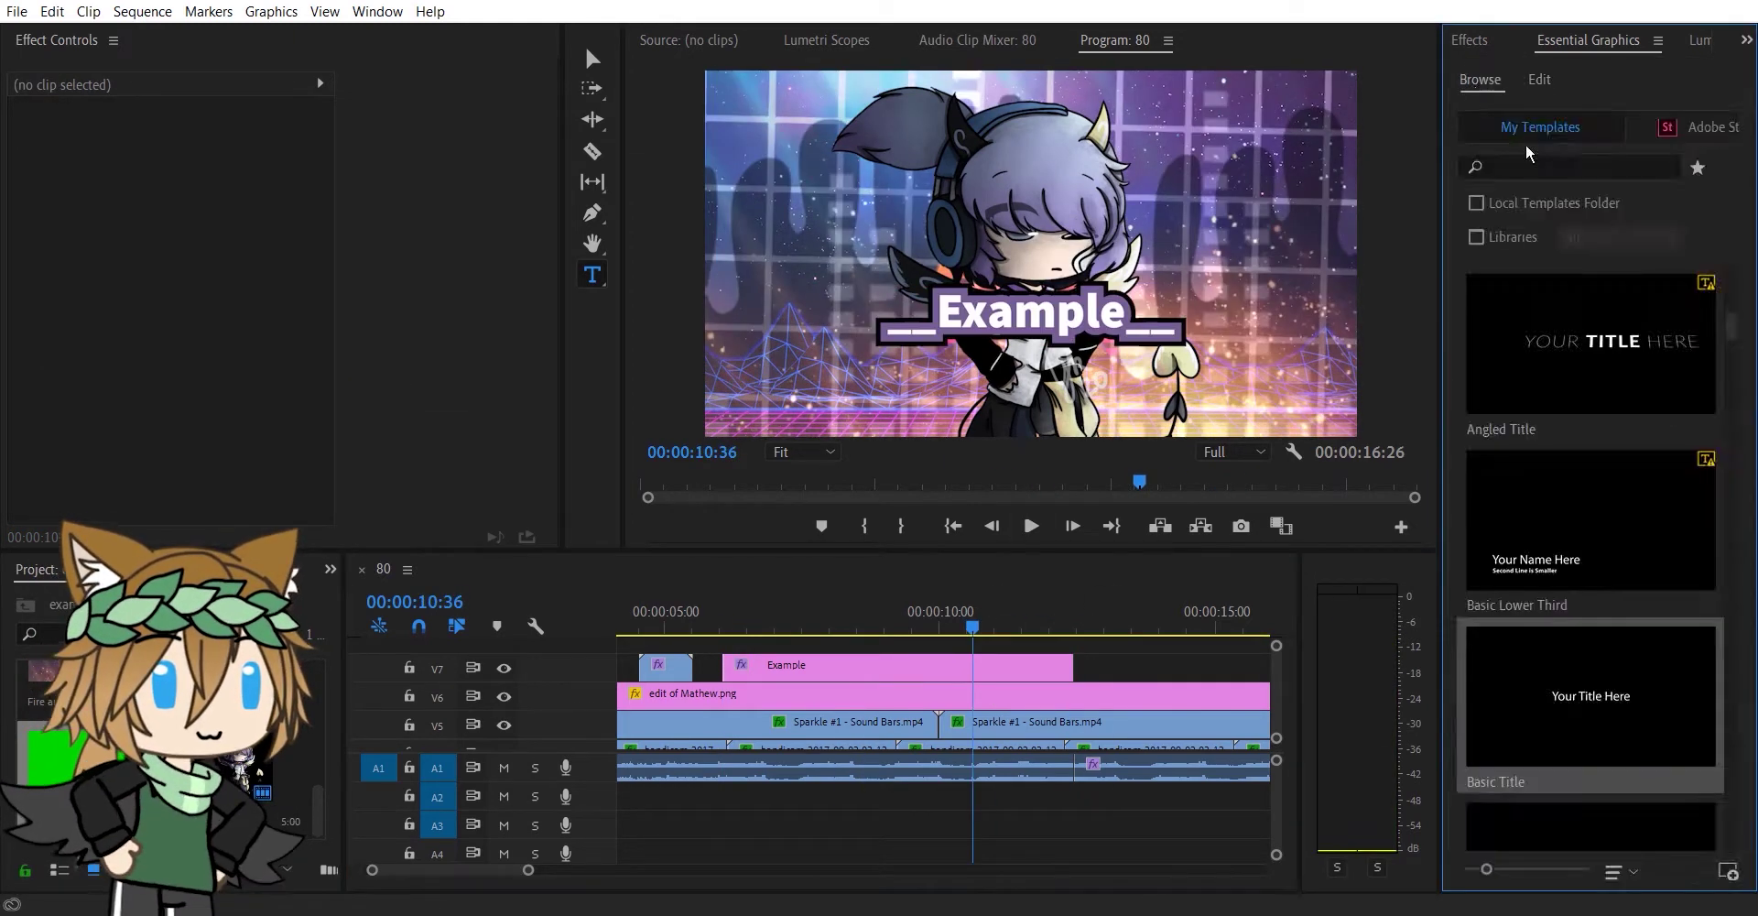
click(1469, 41)
scroll(1602, 338, up, 9)
click(1457, 147)
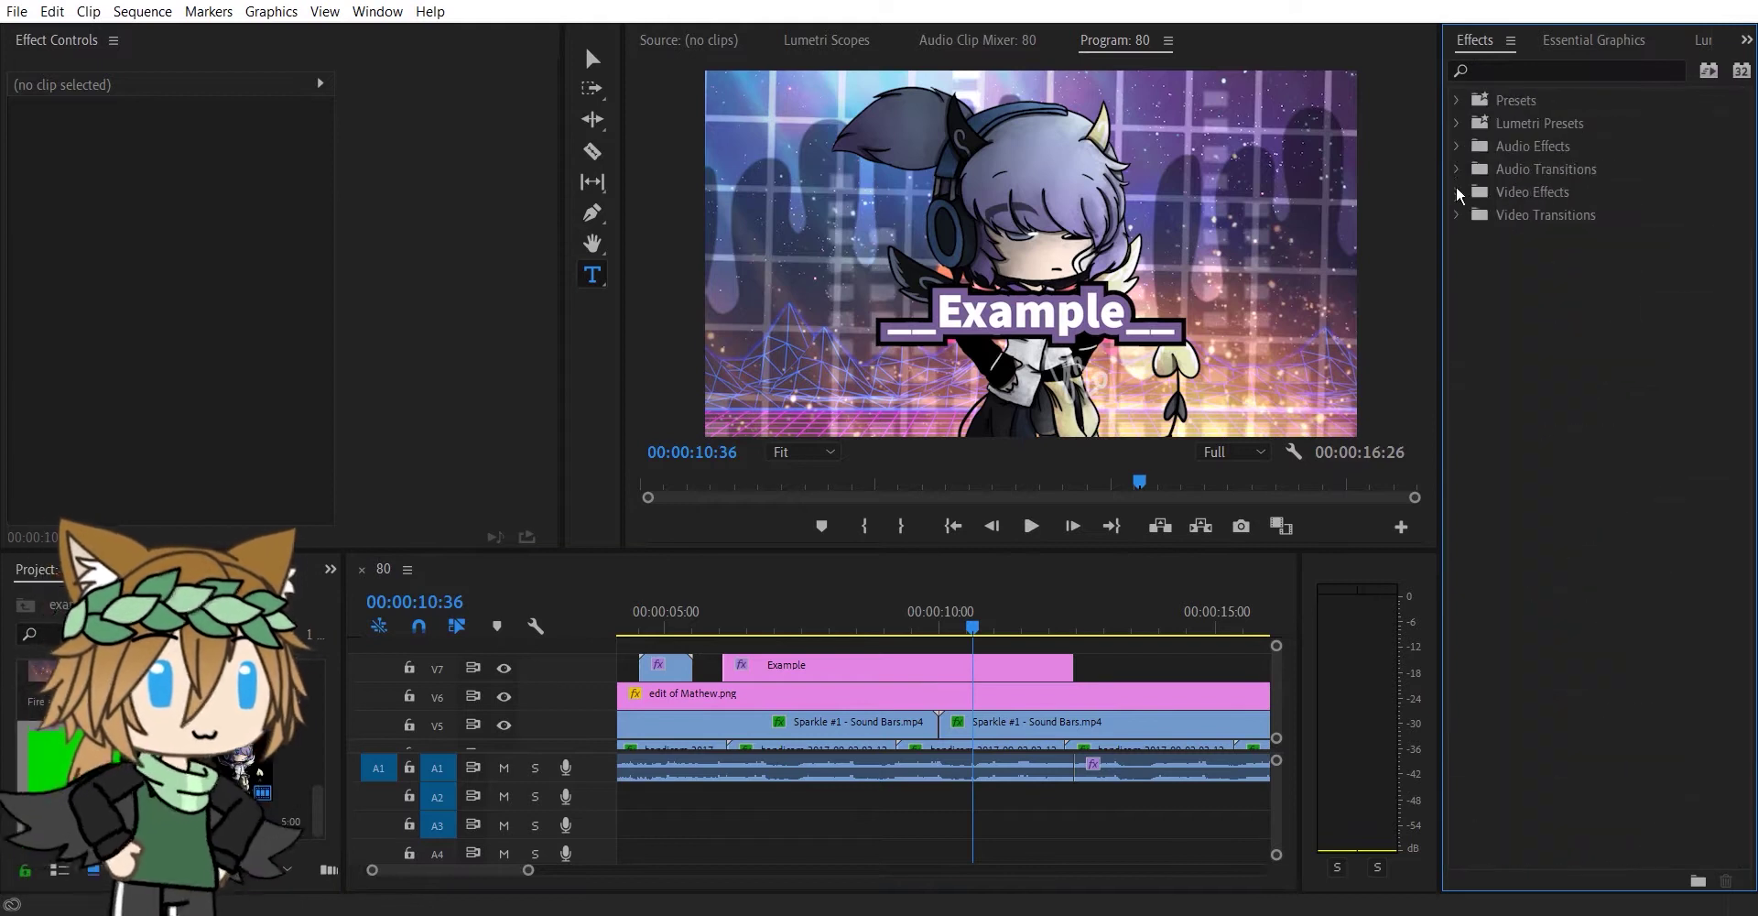
click(1456, 100)
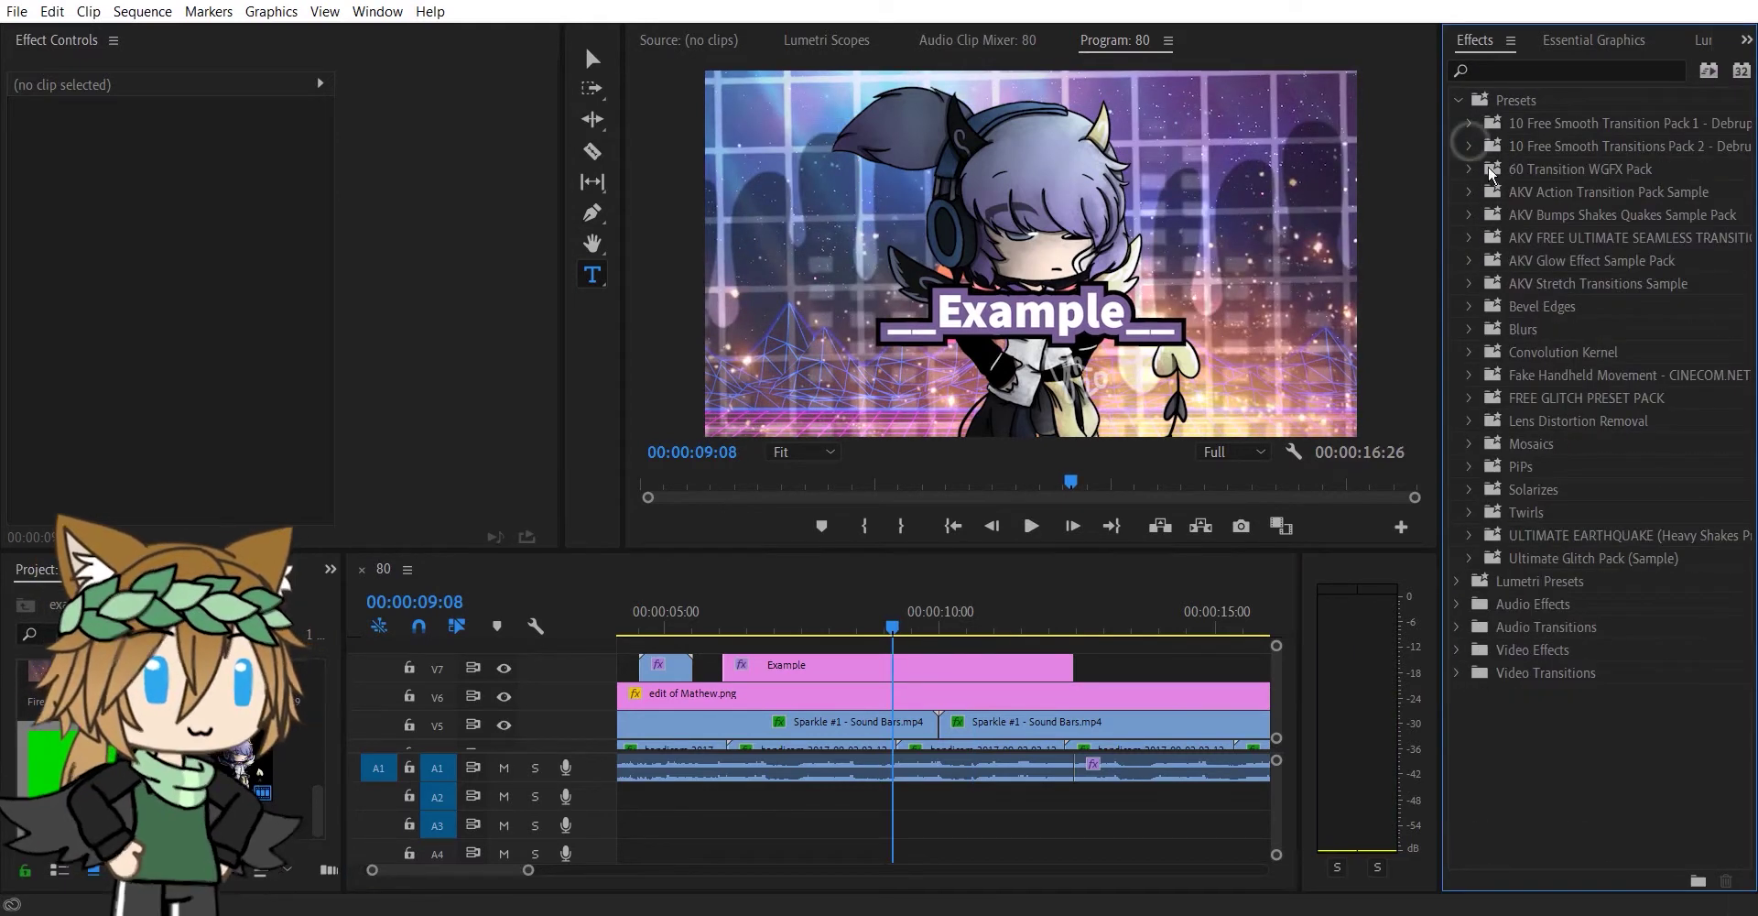
click(1484, 168)
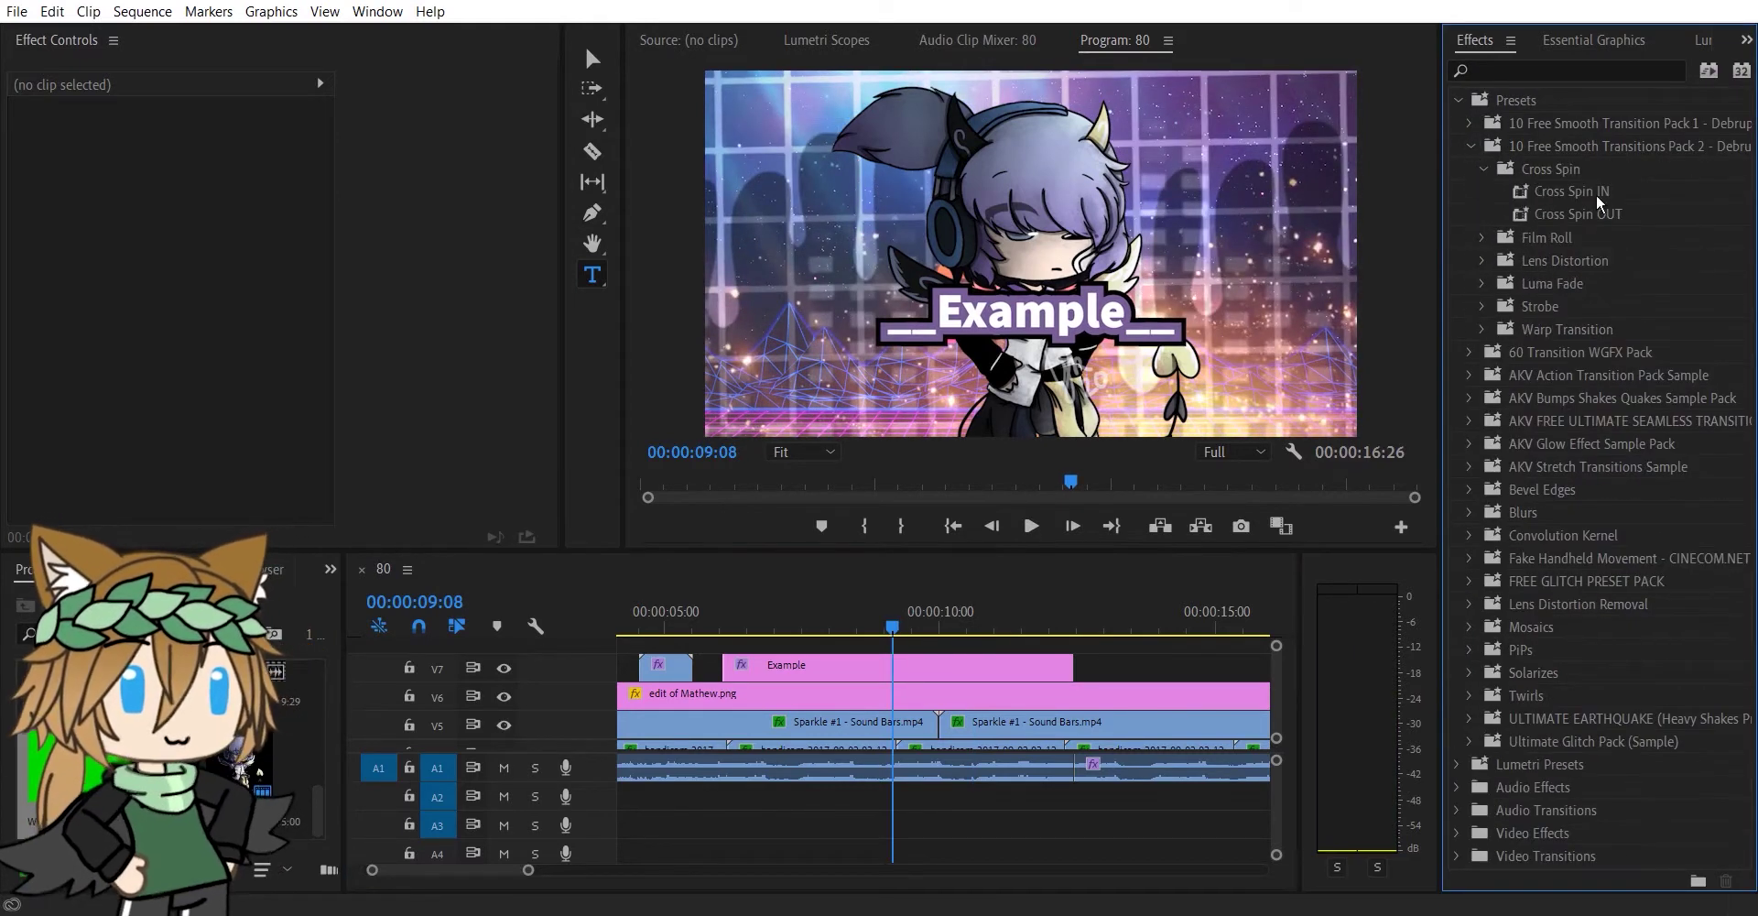
drag(1575, 191, 760, 665)
Step: Shorten the title's spin-in by moving the ending Scale and Rotation keyframes closer to the clip's start
click(803, 622)
drag(537, 422, 381, 422)
scroll(439, 413, down, 3)
drag(537, 376, 381, 377)
Step: Play the title's spin-in, and the closing section of the sequence up to 00:00:15:10
drag(800, 627, 704, 628)
click(1031, 526)
click(1031, 526)
drag(1077, 615, 793, 616)
click(1044, 531)
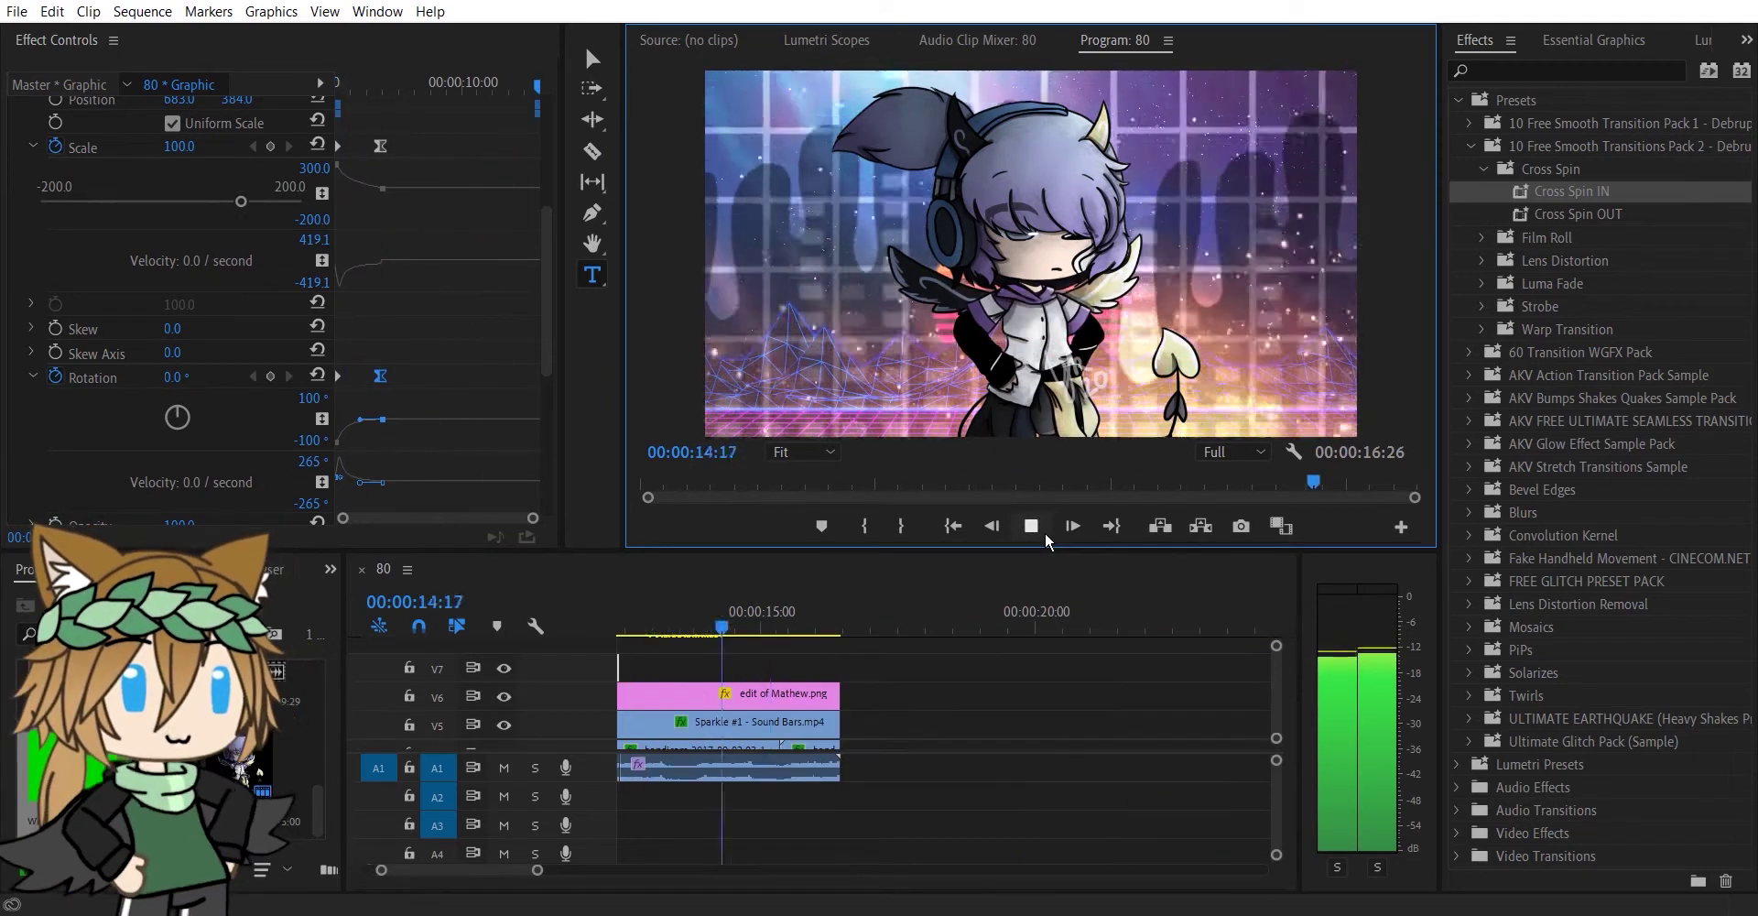
click(1044, 531)
Step: Add a second Basic Title after the first on track V7, reading Enjoy! in Source Sans Pro
drag(522, 871, 518, 873)
click(1595, 40)
drag(1591, 696, 955, 666)
click(953, 668)
drag(1132, 258, 908, 266)
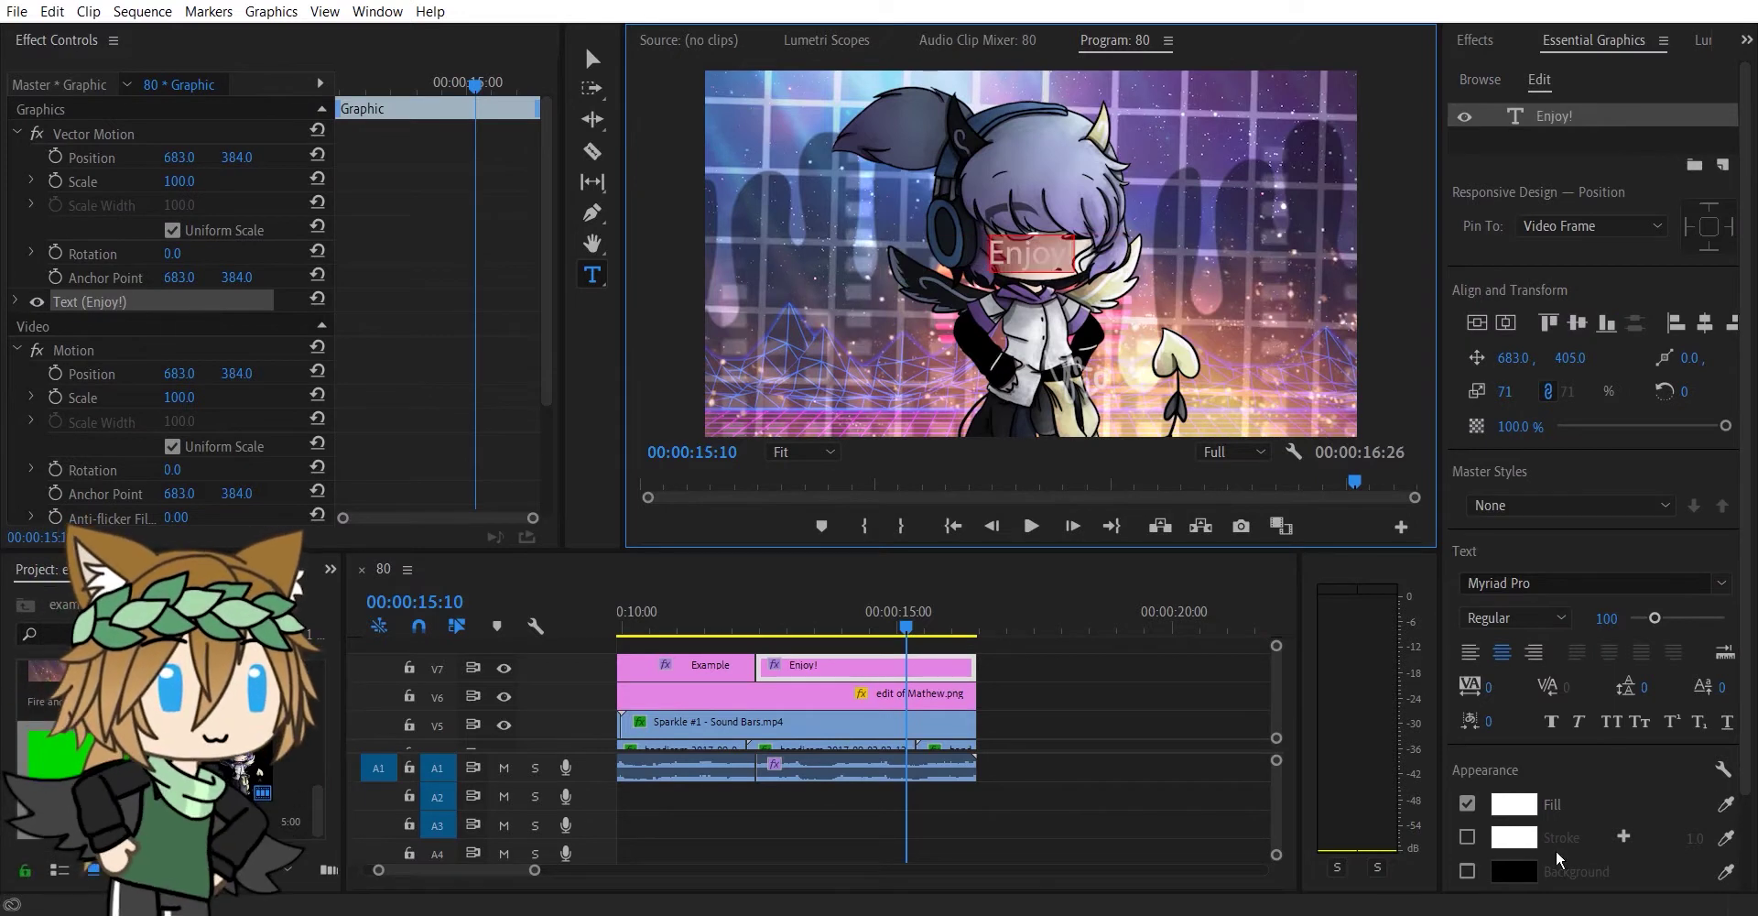
click(1722, 586)
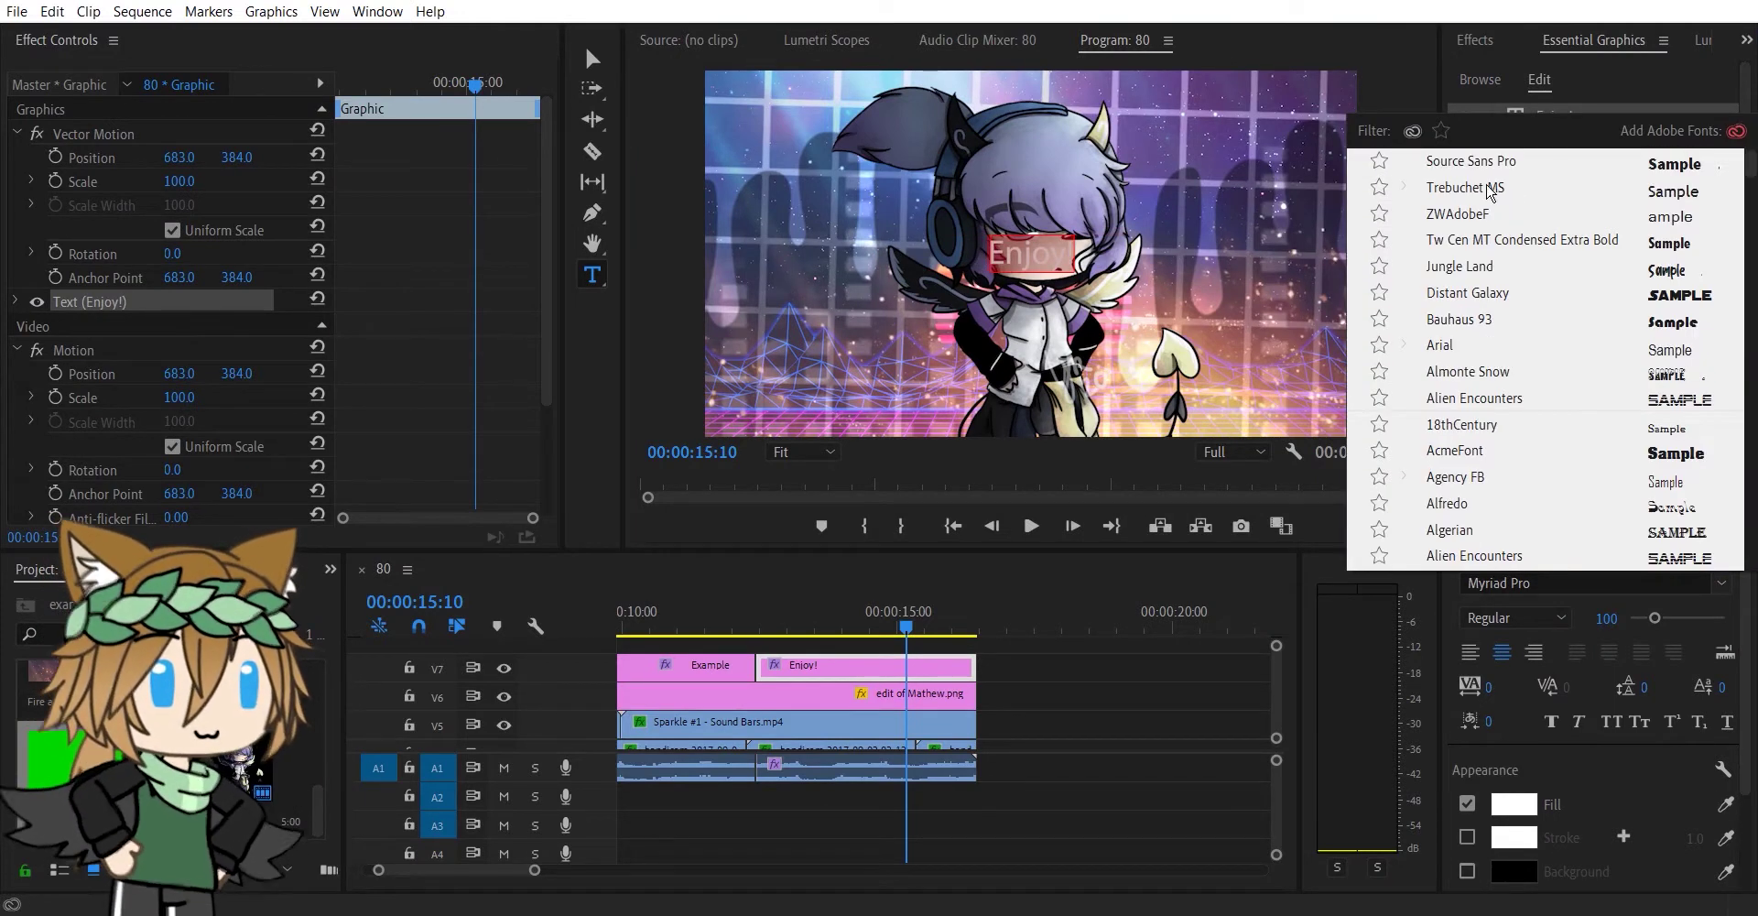
click(1474, 165)
Step: Cut the video layers below the titles at the start of the Enjoy! title
scroll(768, 725, down, 3)
scroll(870, 738, down, 1)
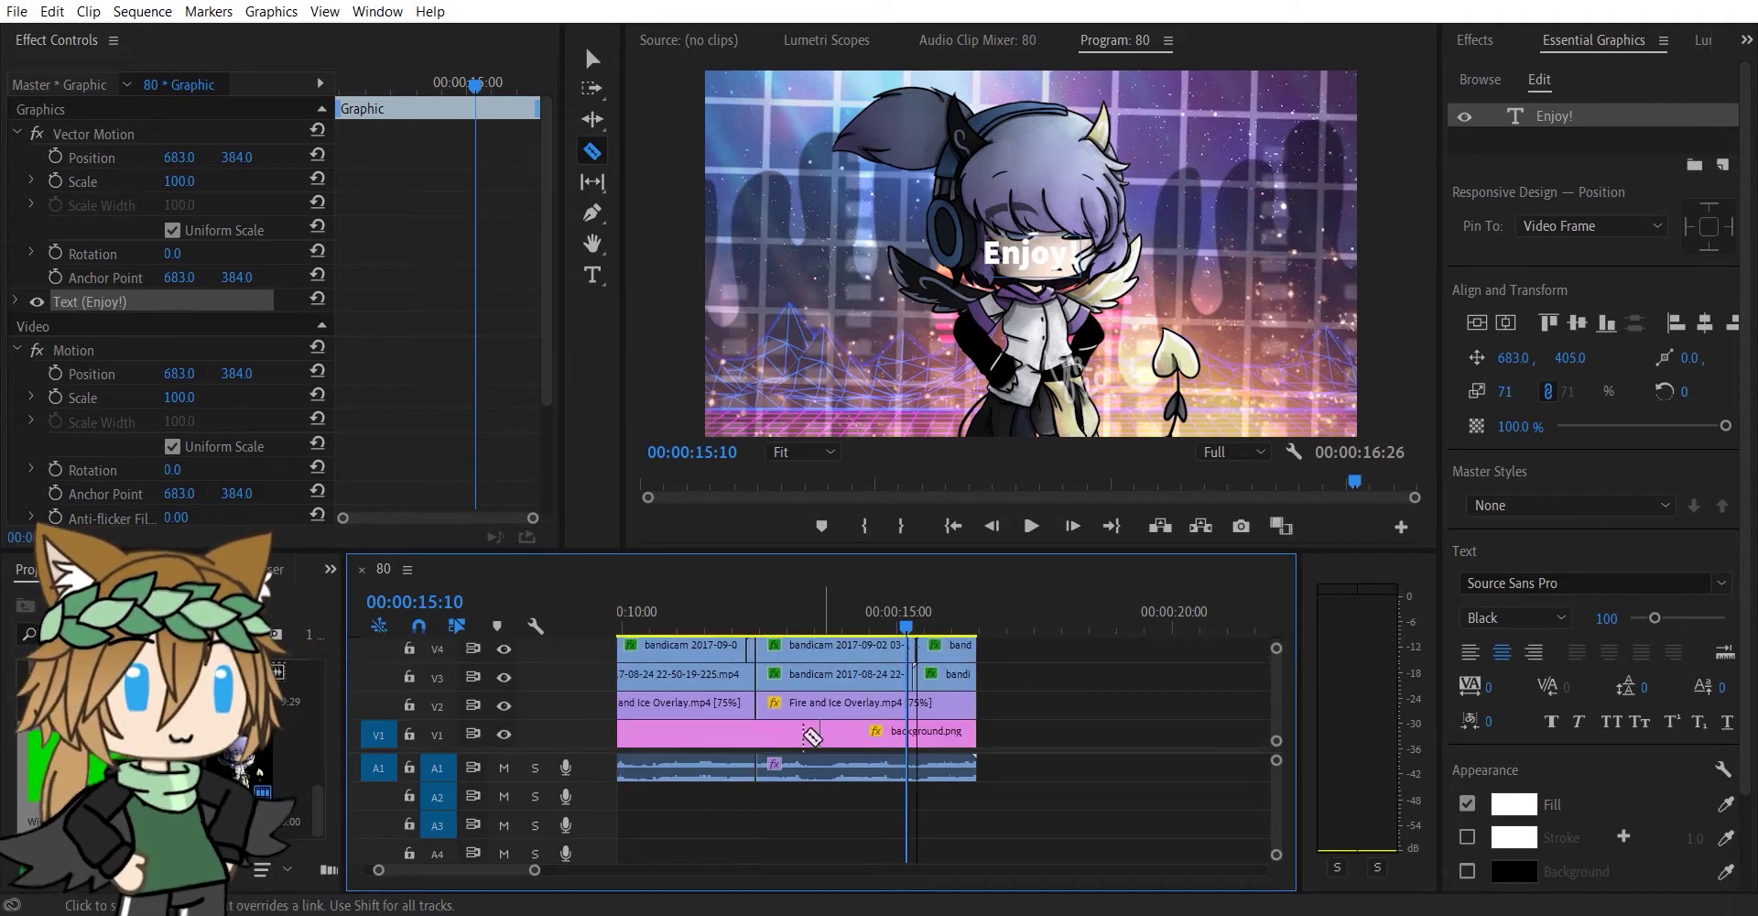
click(759, 732)
key(v)
click(1097, 727)
Step: Apply the Black & White effect to all video layers beneath the Enjoy! title
click(1475, 41)
click(1577, 69)
text(b & w)
drag(1018, 738, 774, 689)
drag(1562, 238, 861, 701)
Step: Outline the Enjoy! title with a gray 30.0 stroke and a black 20.0 stroke like the first title's, and adjust its vertical position
click(862, 670)
click(706, 669)
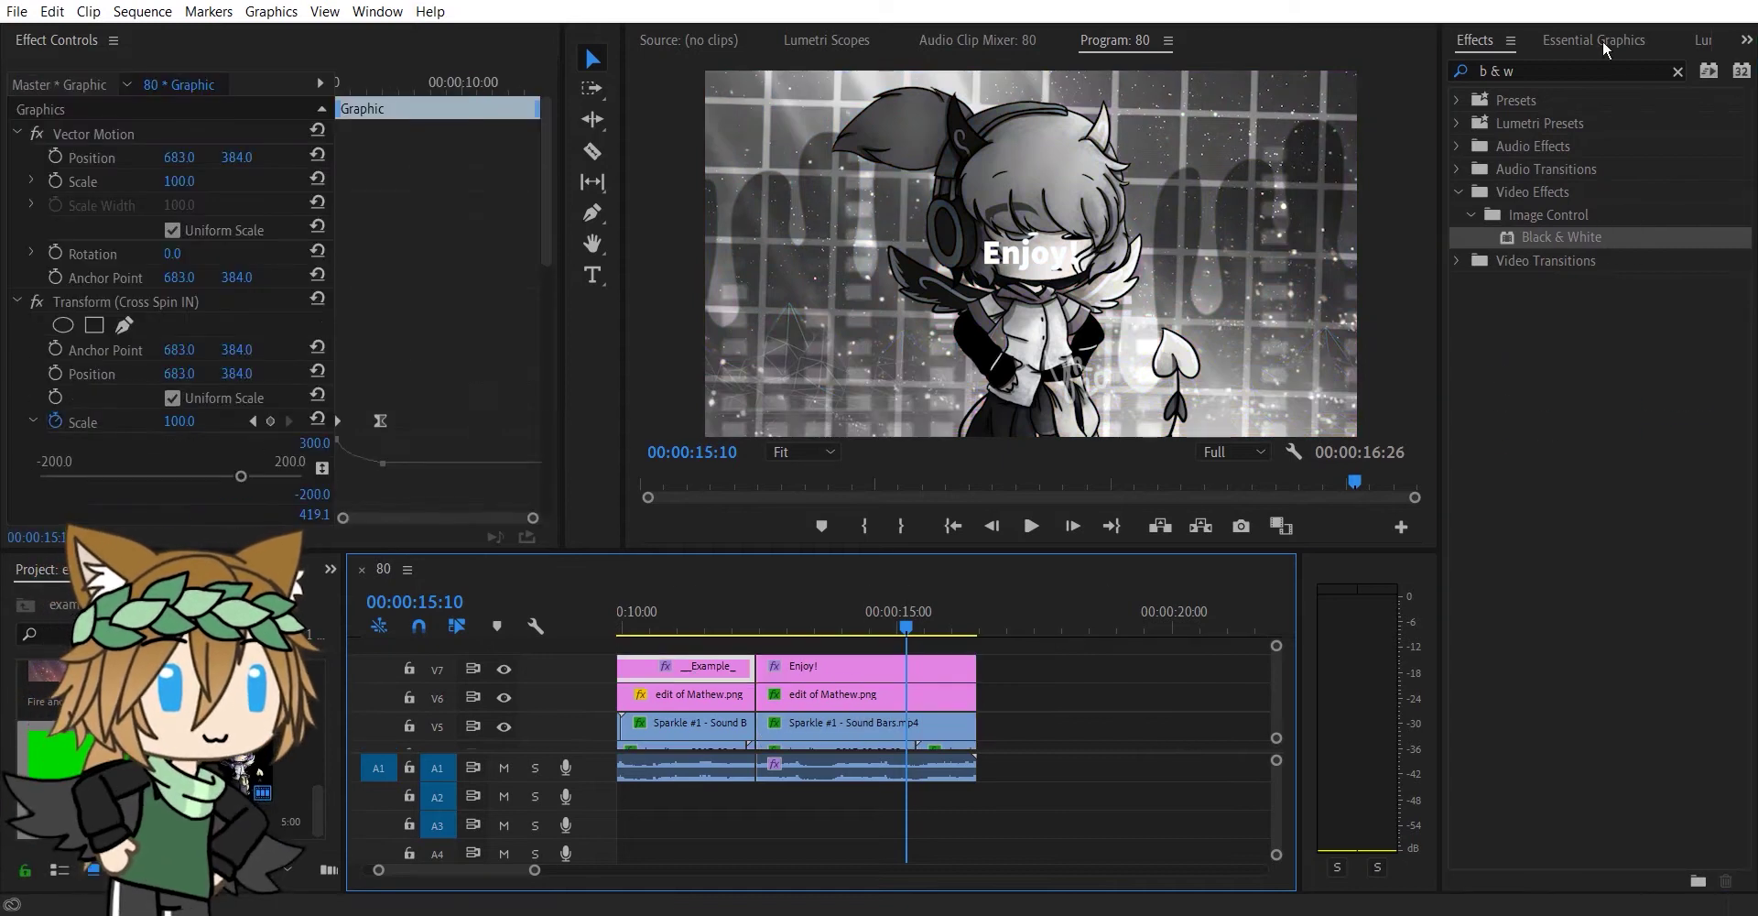
click(1595, 41)
click(1587, 142)
scroll(1624, 250, down, 2)
click(911, 679)
scroll(1727, 730, down, 2)
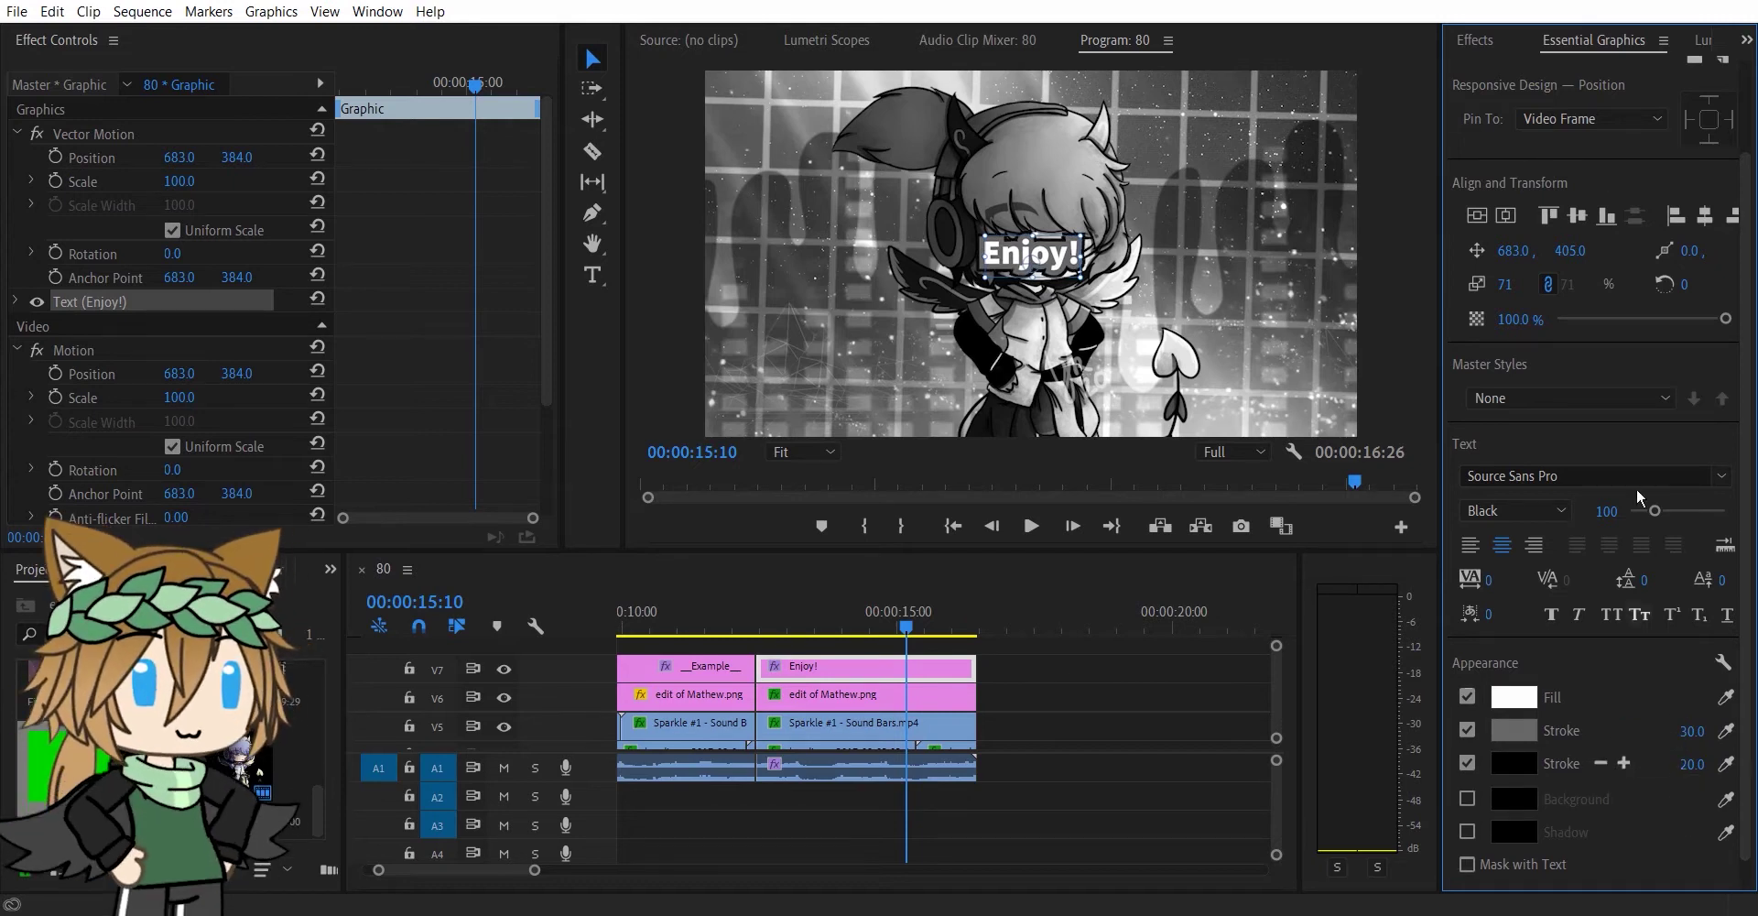
drag(1570, 250, 1575, 249)
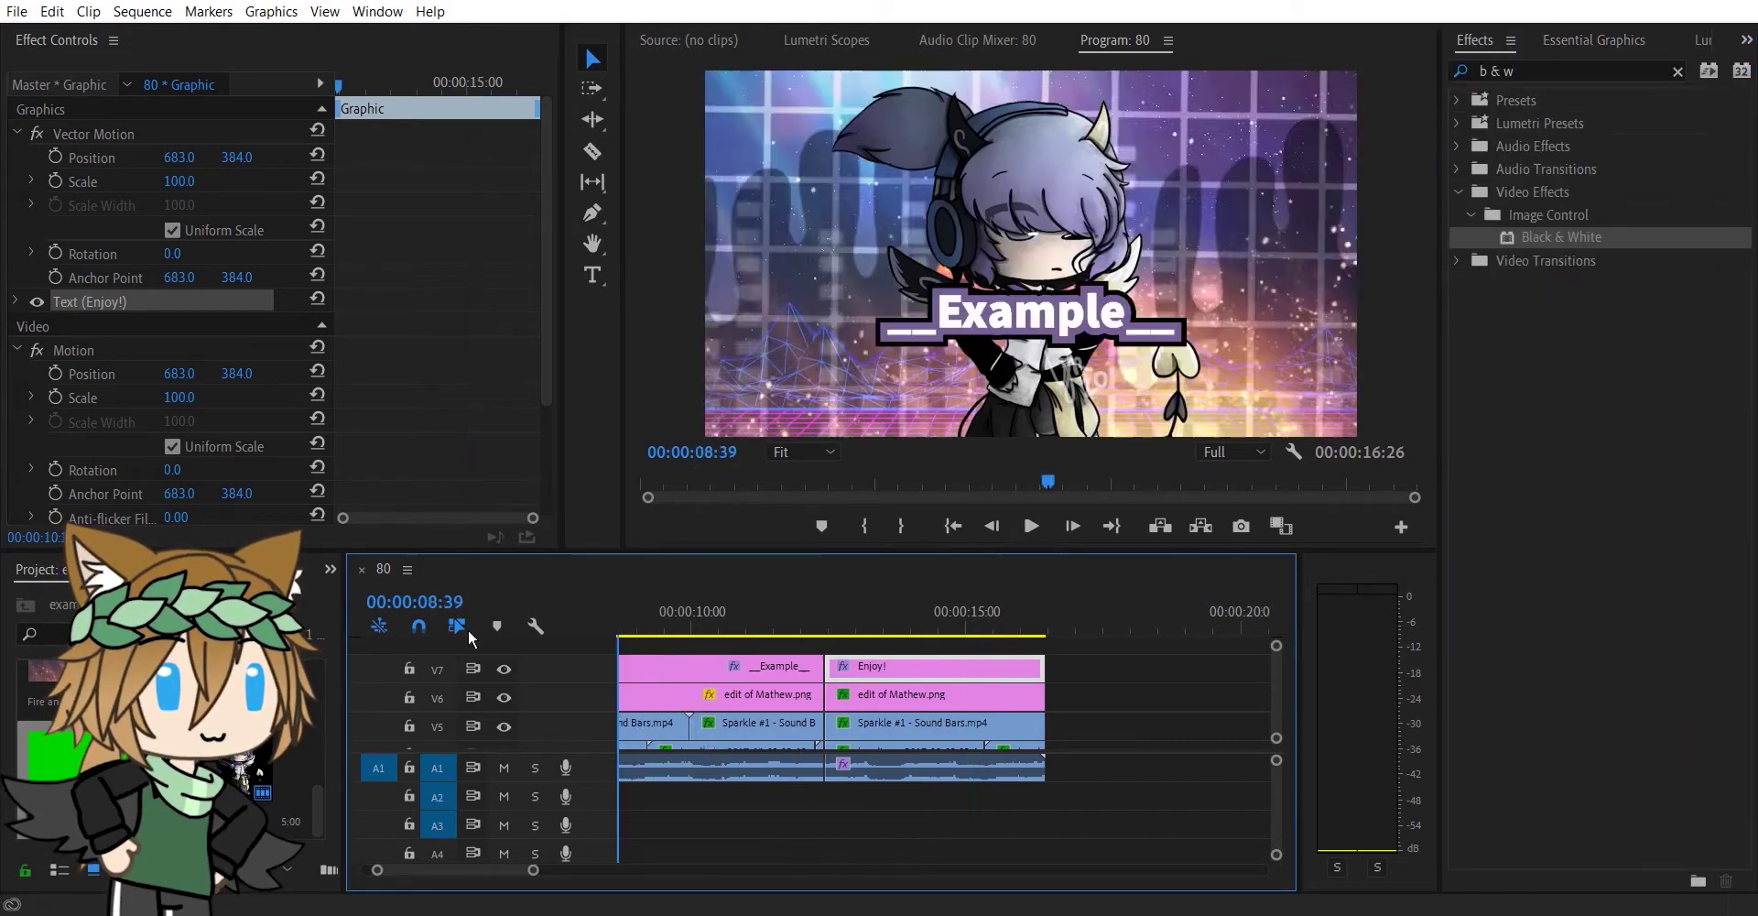
Step: Play the opening section with the wings and cut the audio clip on track A1 just before the __Example__ title
click(1031, 525)
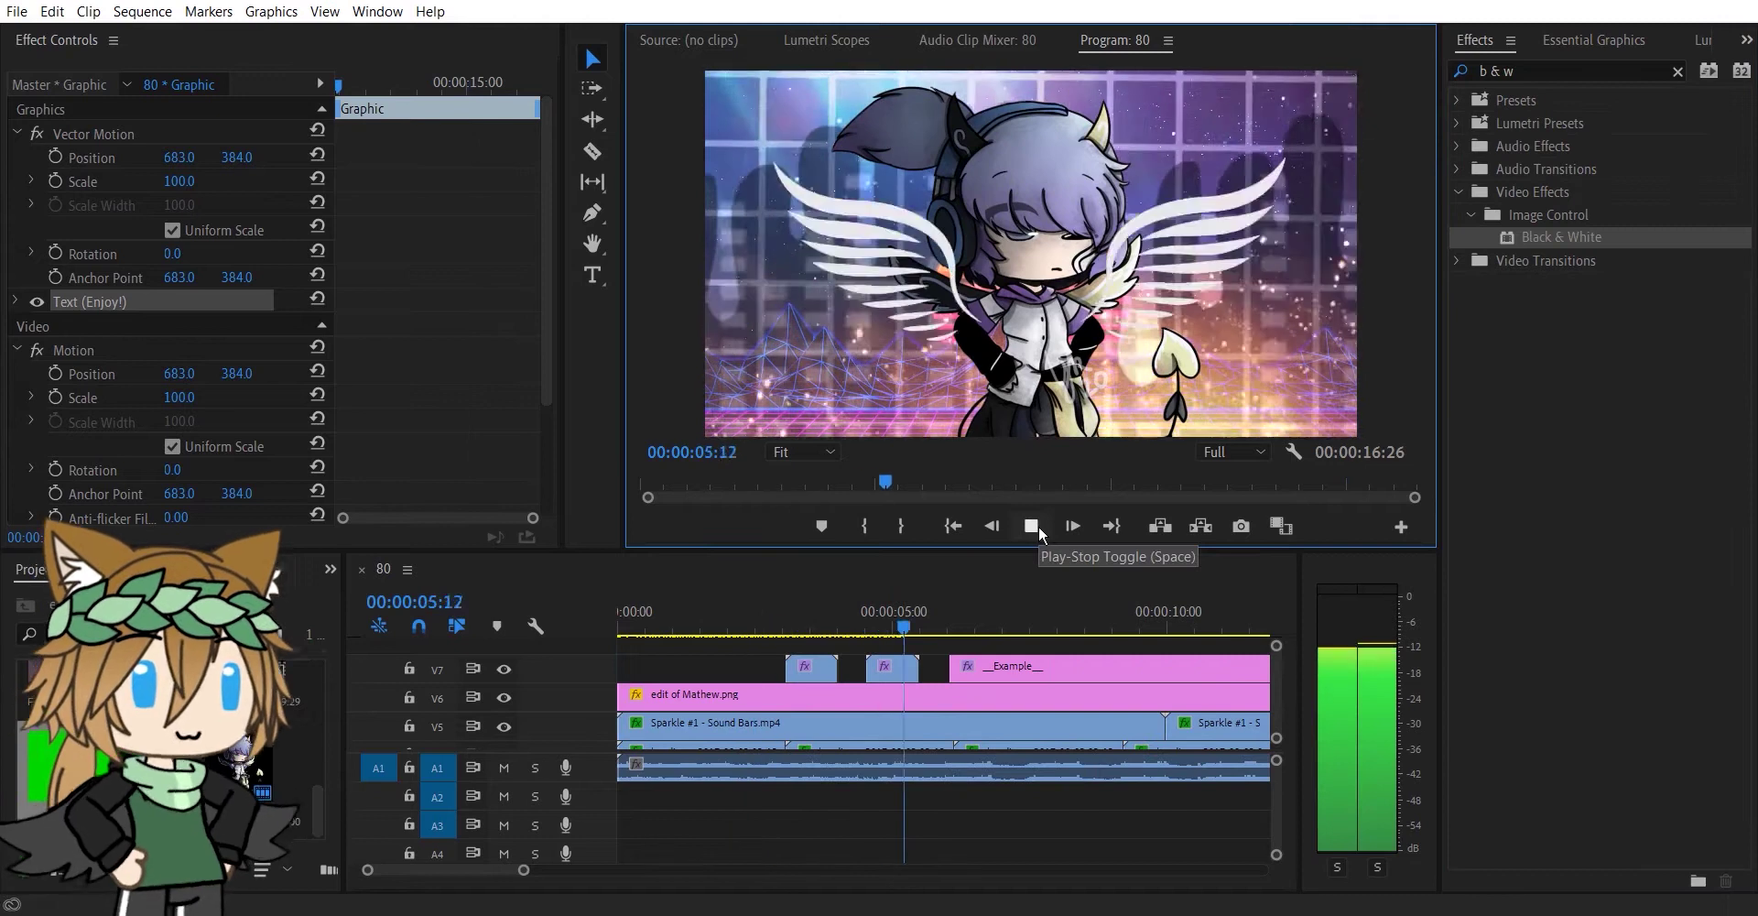
click(1035, 528)
click(975, 631)
click(597, 151)
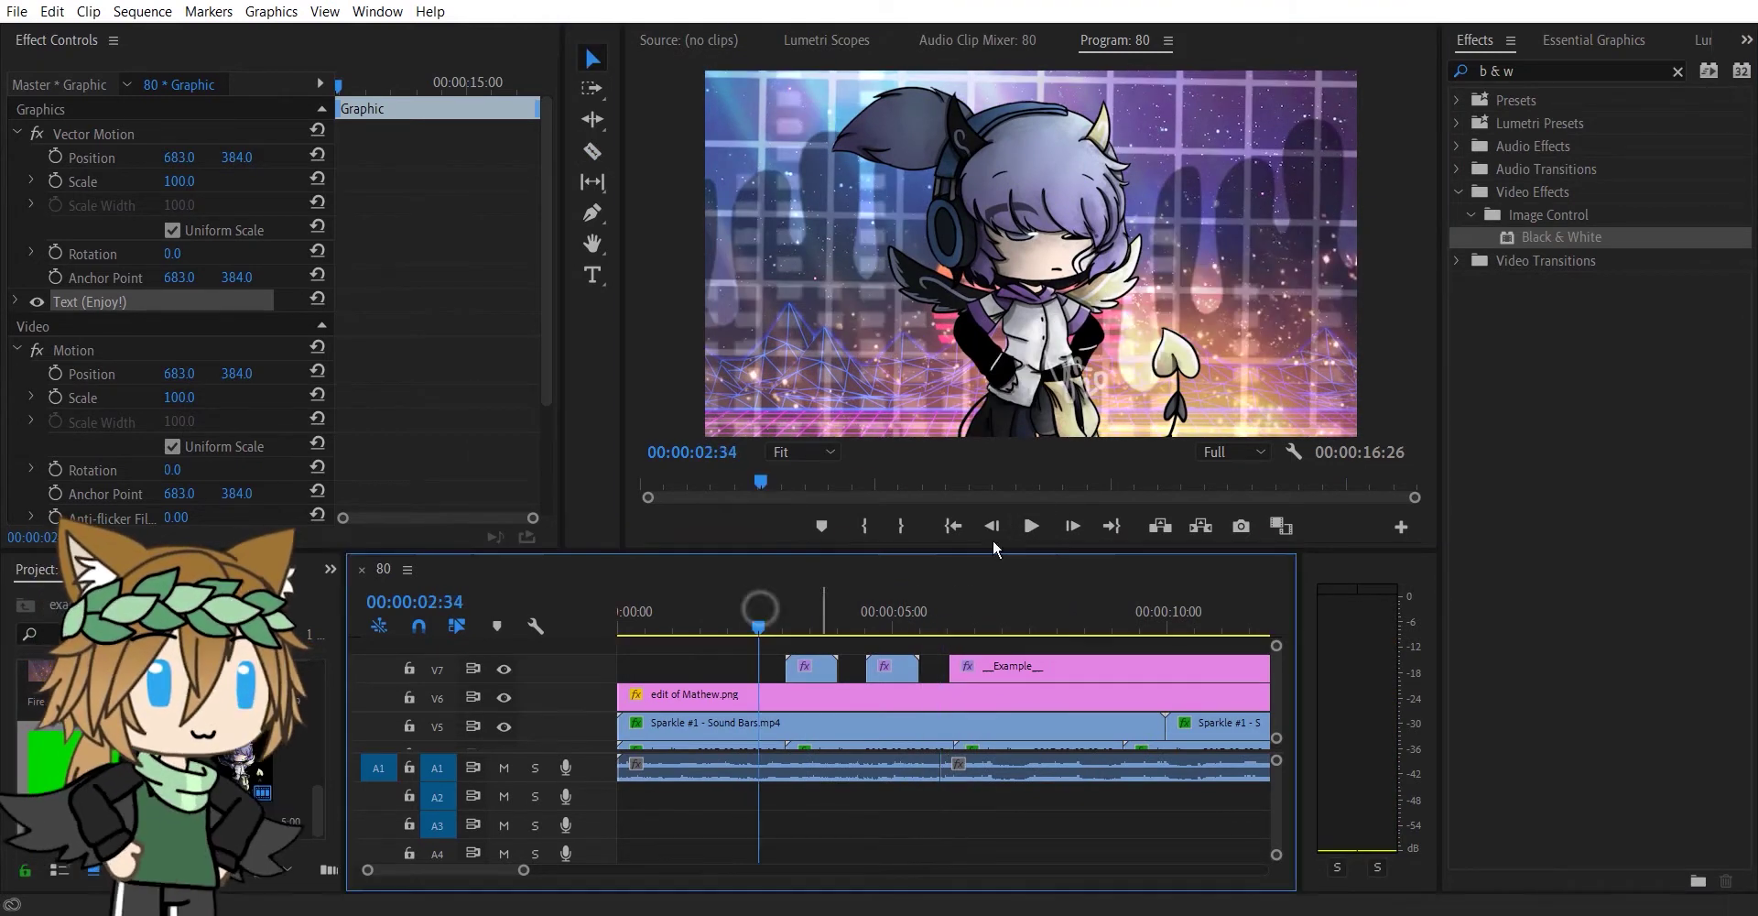
Step: Apply the Surround Reverb audio effect to the first audio segment on track A1
click(1678, 71)
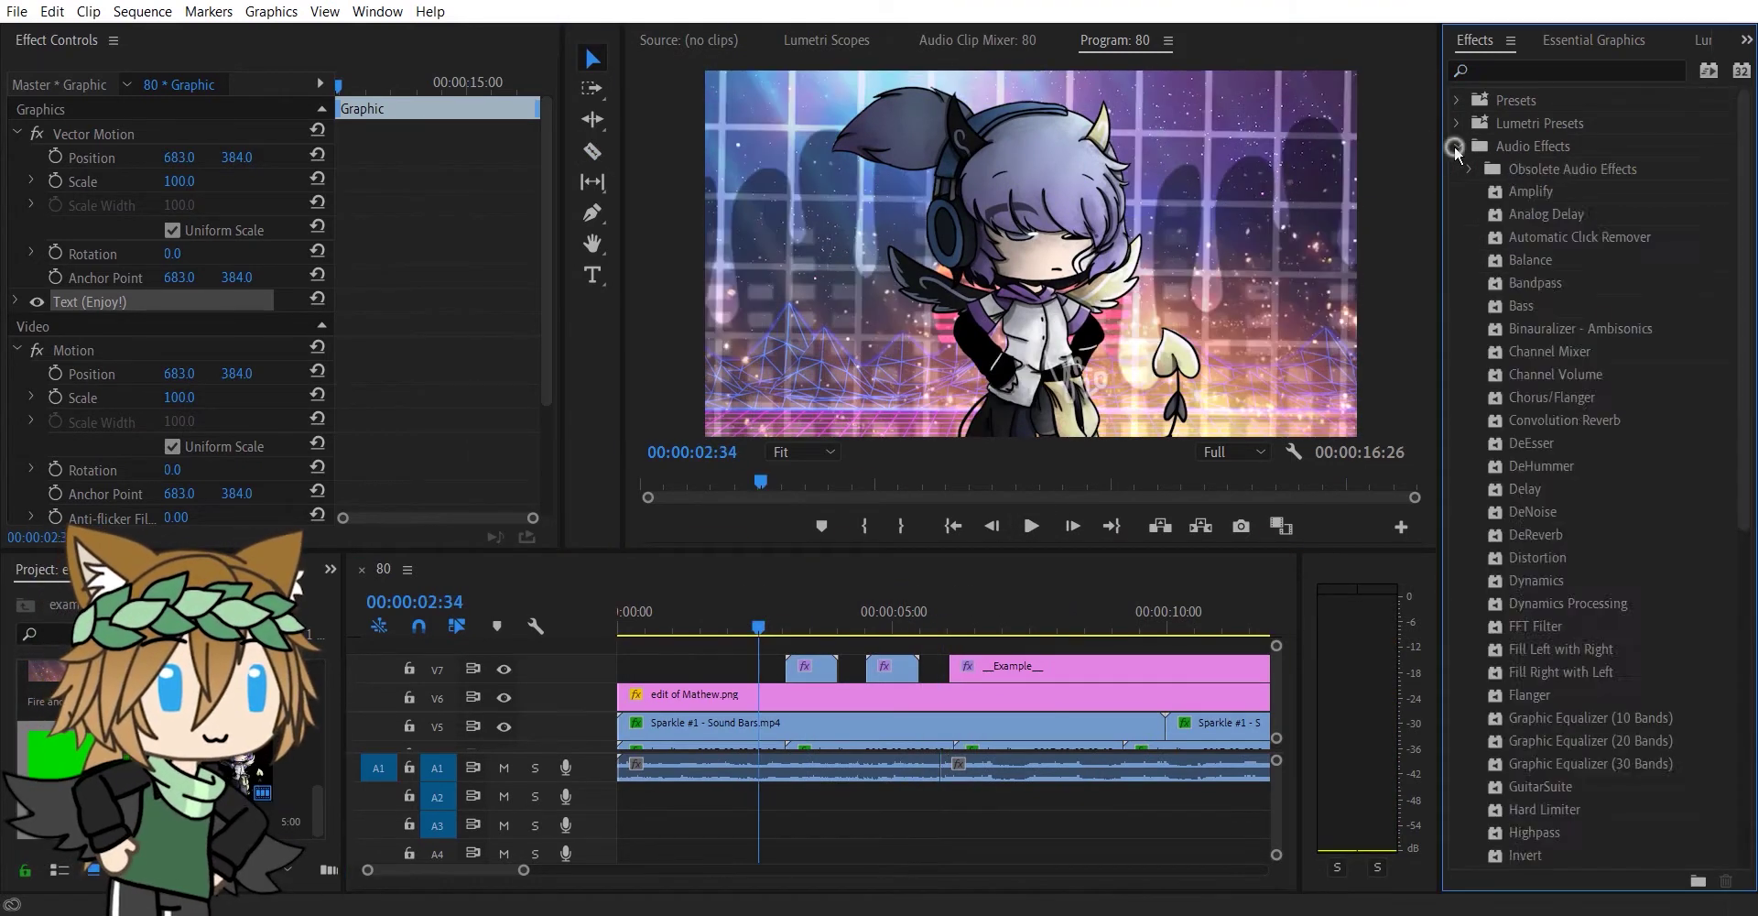
scroll(1576, 458, down, 12)
drag(1571, 676, 783, 777)
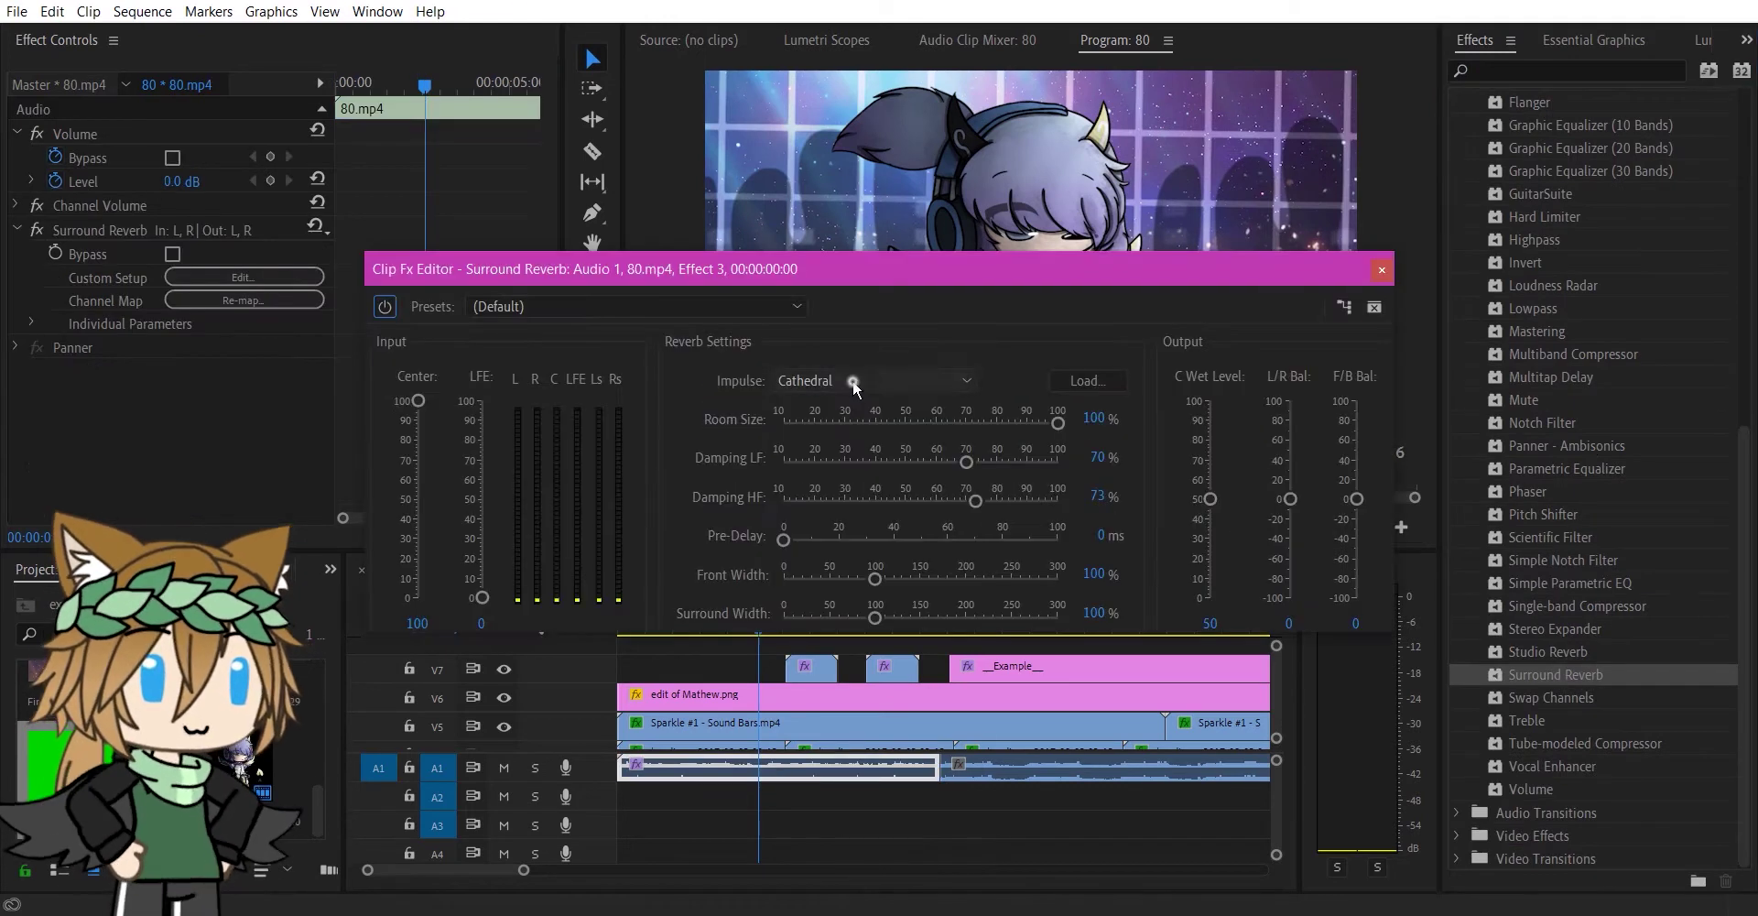
click(1378, 272)
Step: Compare the first audio segment in playback with Surround Reverb active and bypassed
click(620, 627)
click(1033, 527)
click(1033, 526)
click(710, 627)
click(172, 255)
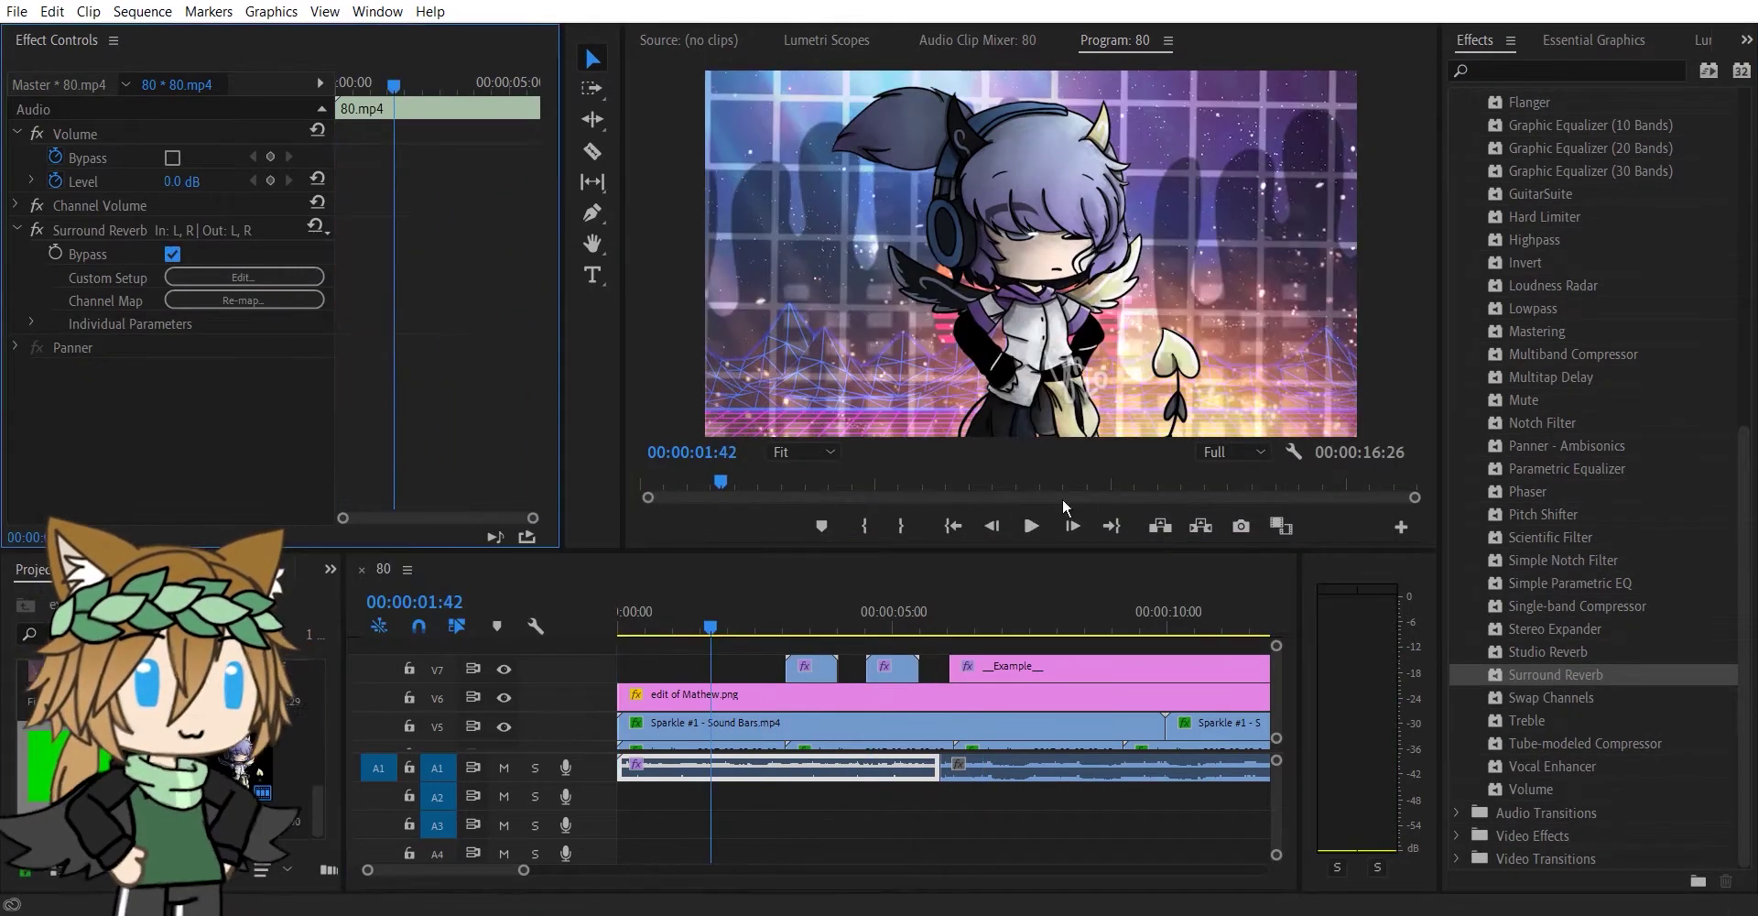
click(1032, 526)
click(1032, 526)
click(707, 612)
click(172, 255)
Step: Set Surround Reverb to the Small Room impulse with front and surround widths of 50%
click(243, 277)
click(725, 303)
click(724, 302)
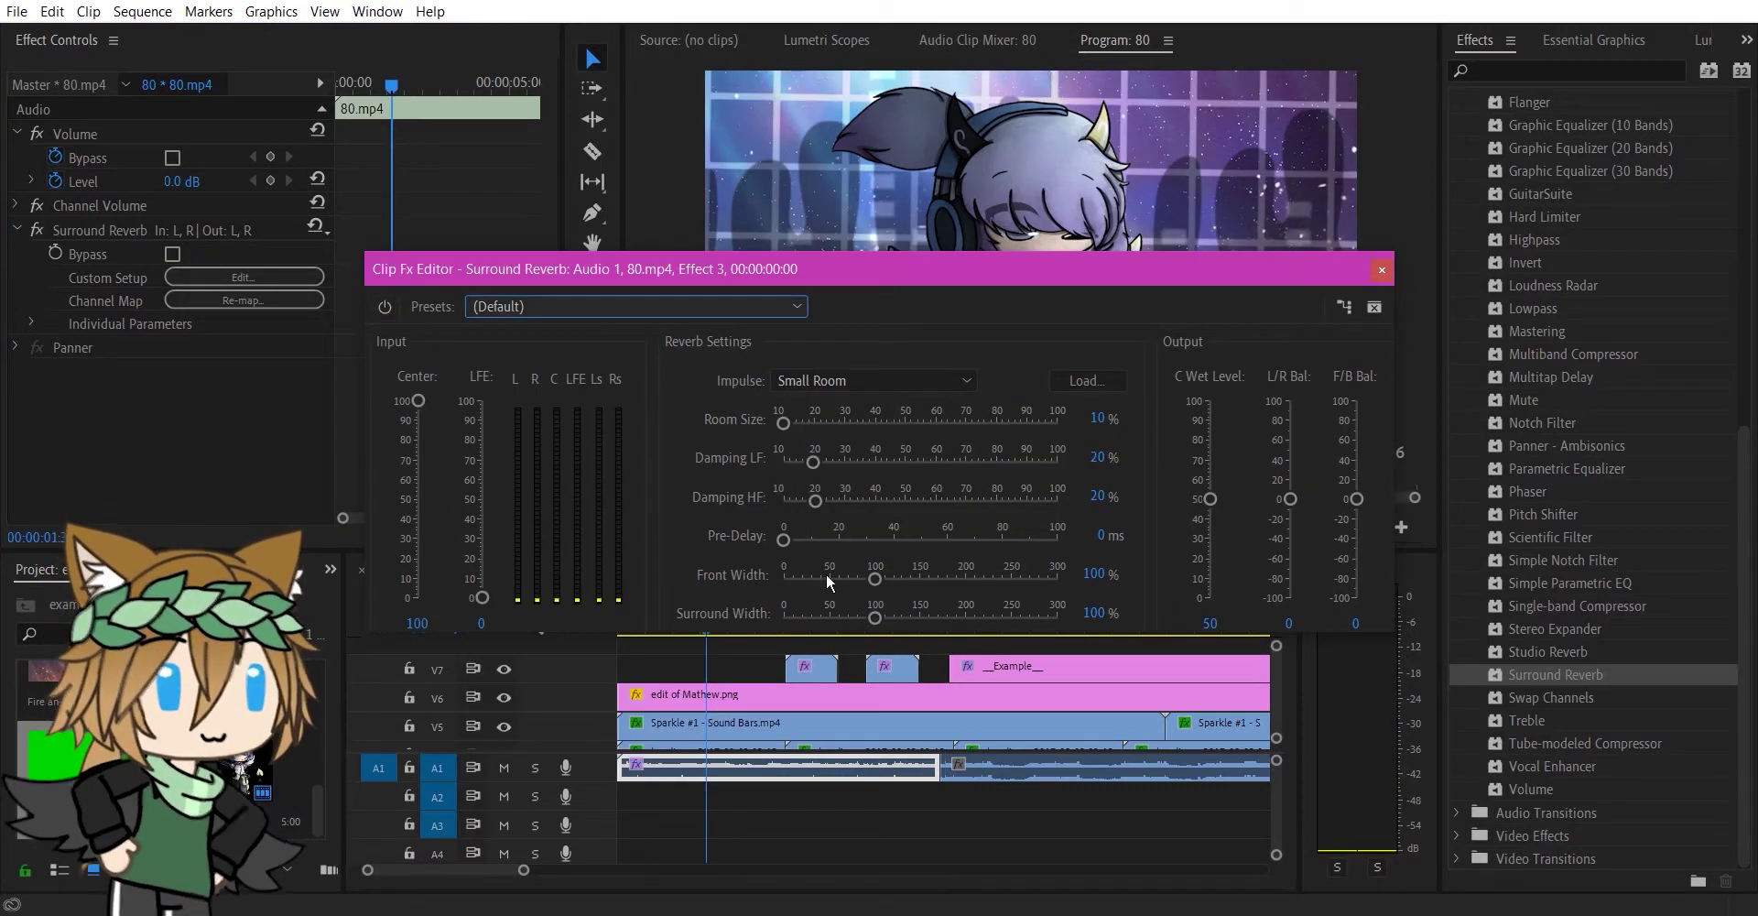
click(1382, 272)
Step: Switch the Surround Reverb impulse to Drum Room and play the first audio segment
click(242, 276)
click(824, 380)
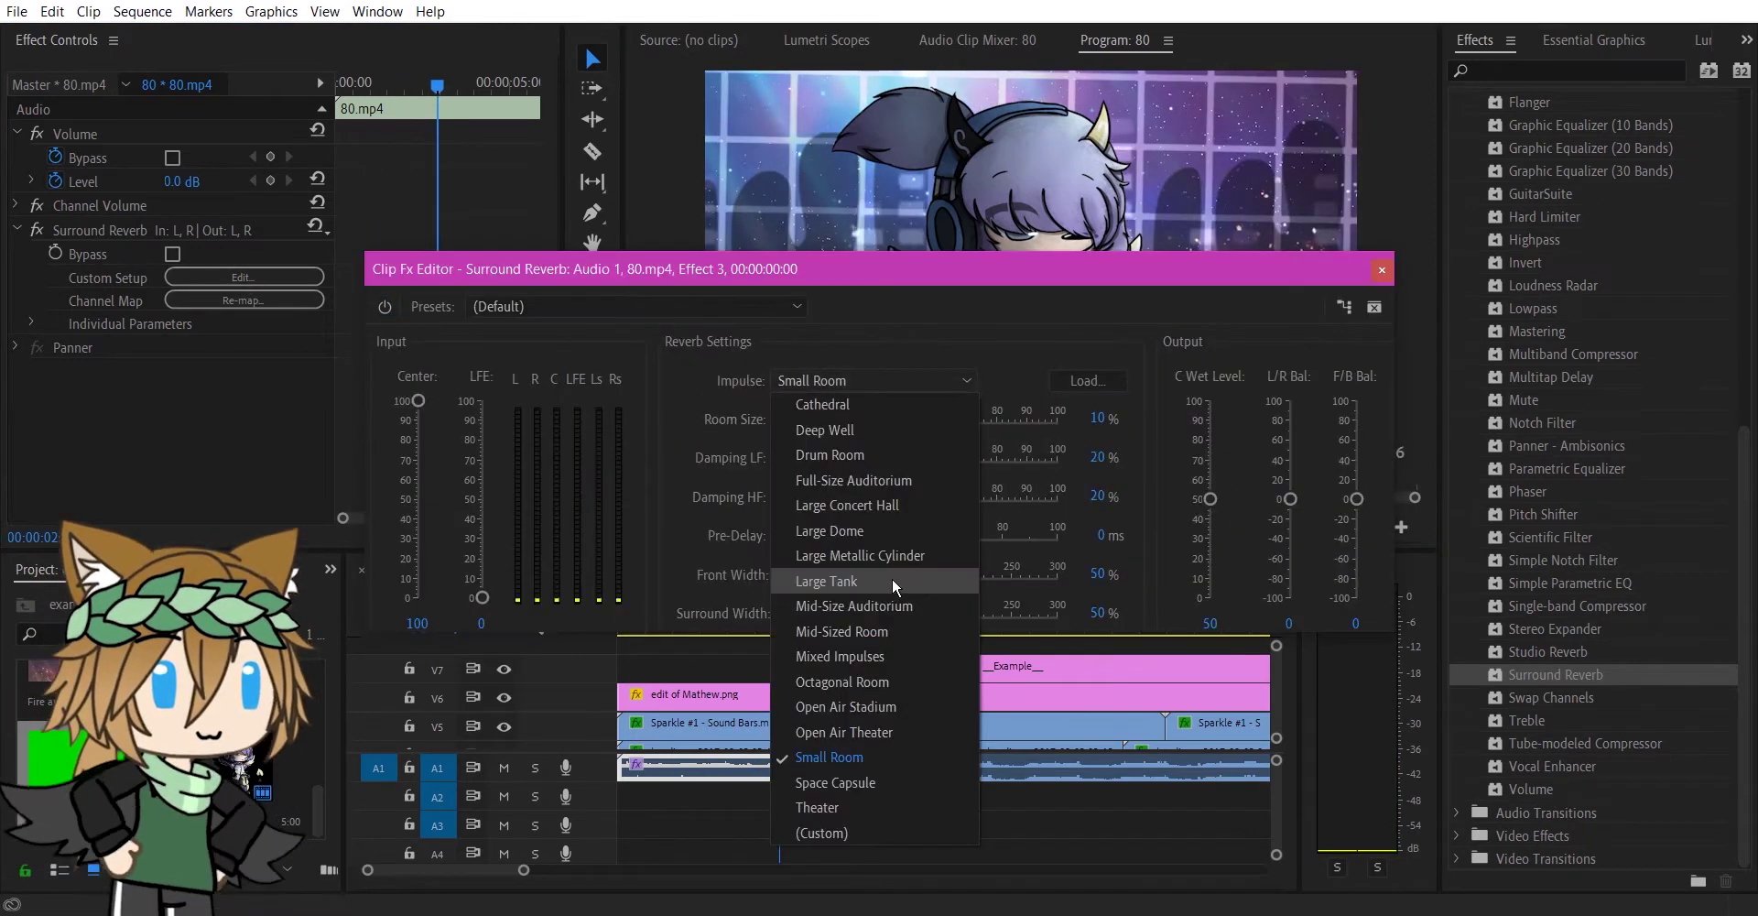
click(830, 454)
key(space)
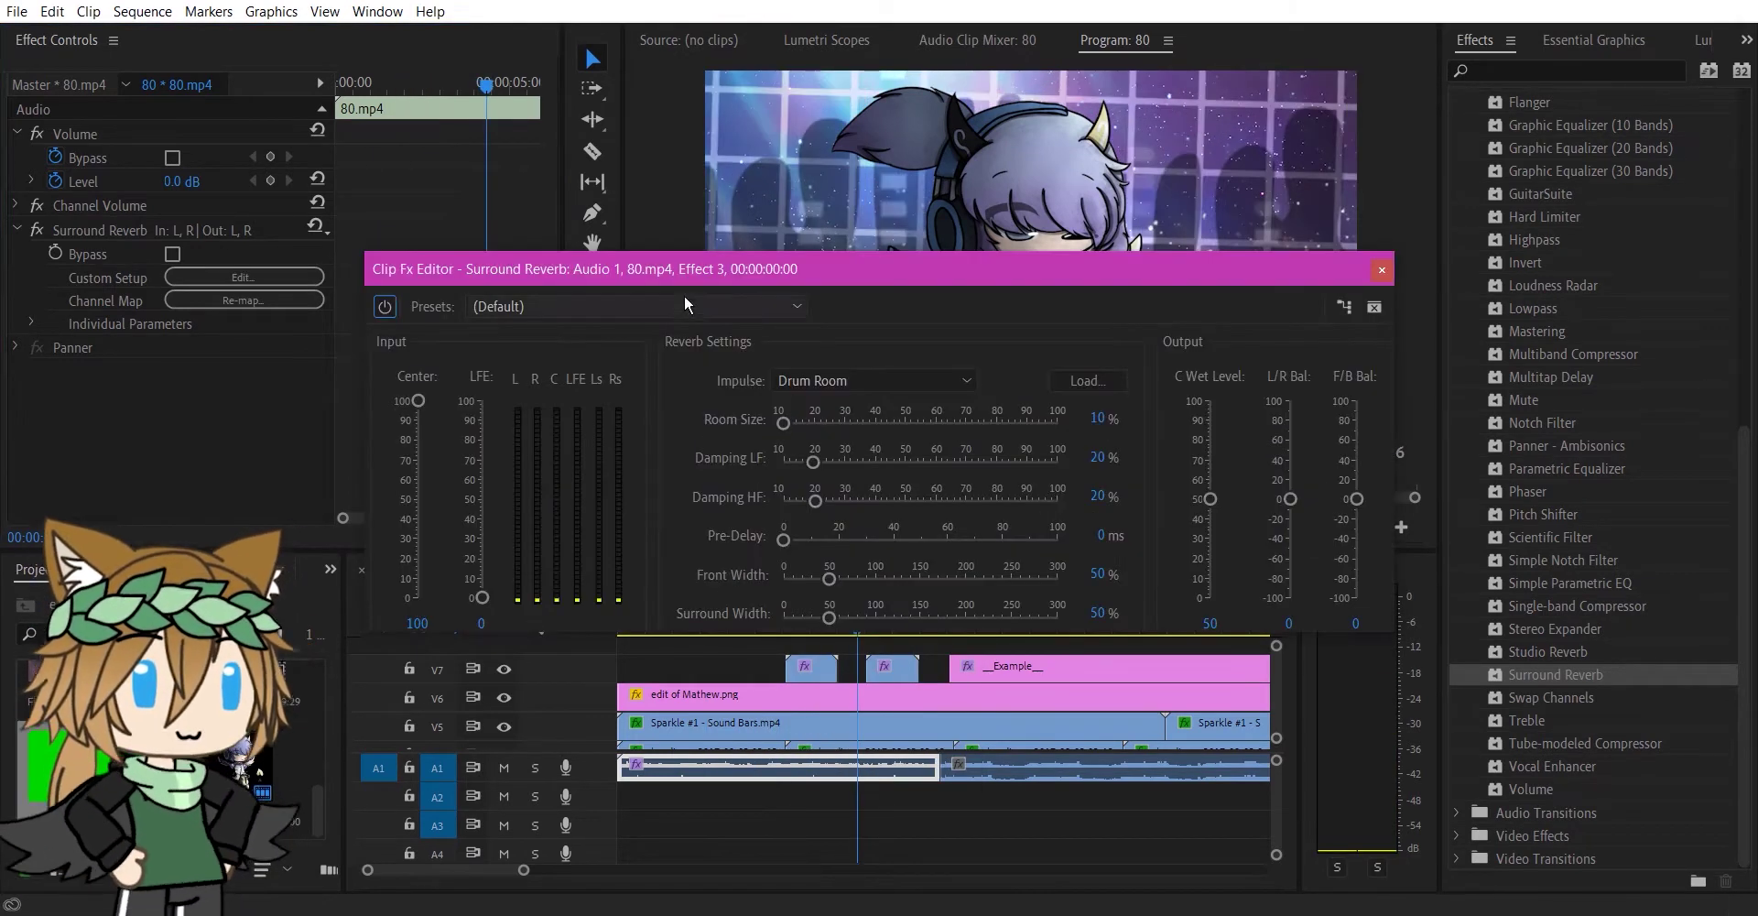
drag(422, 529, 420, 532)
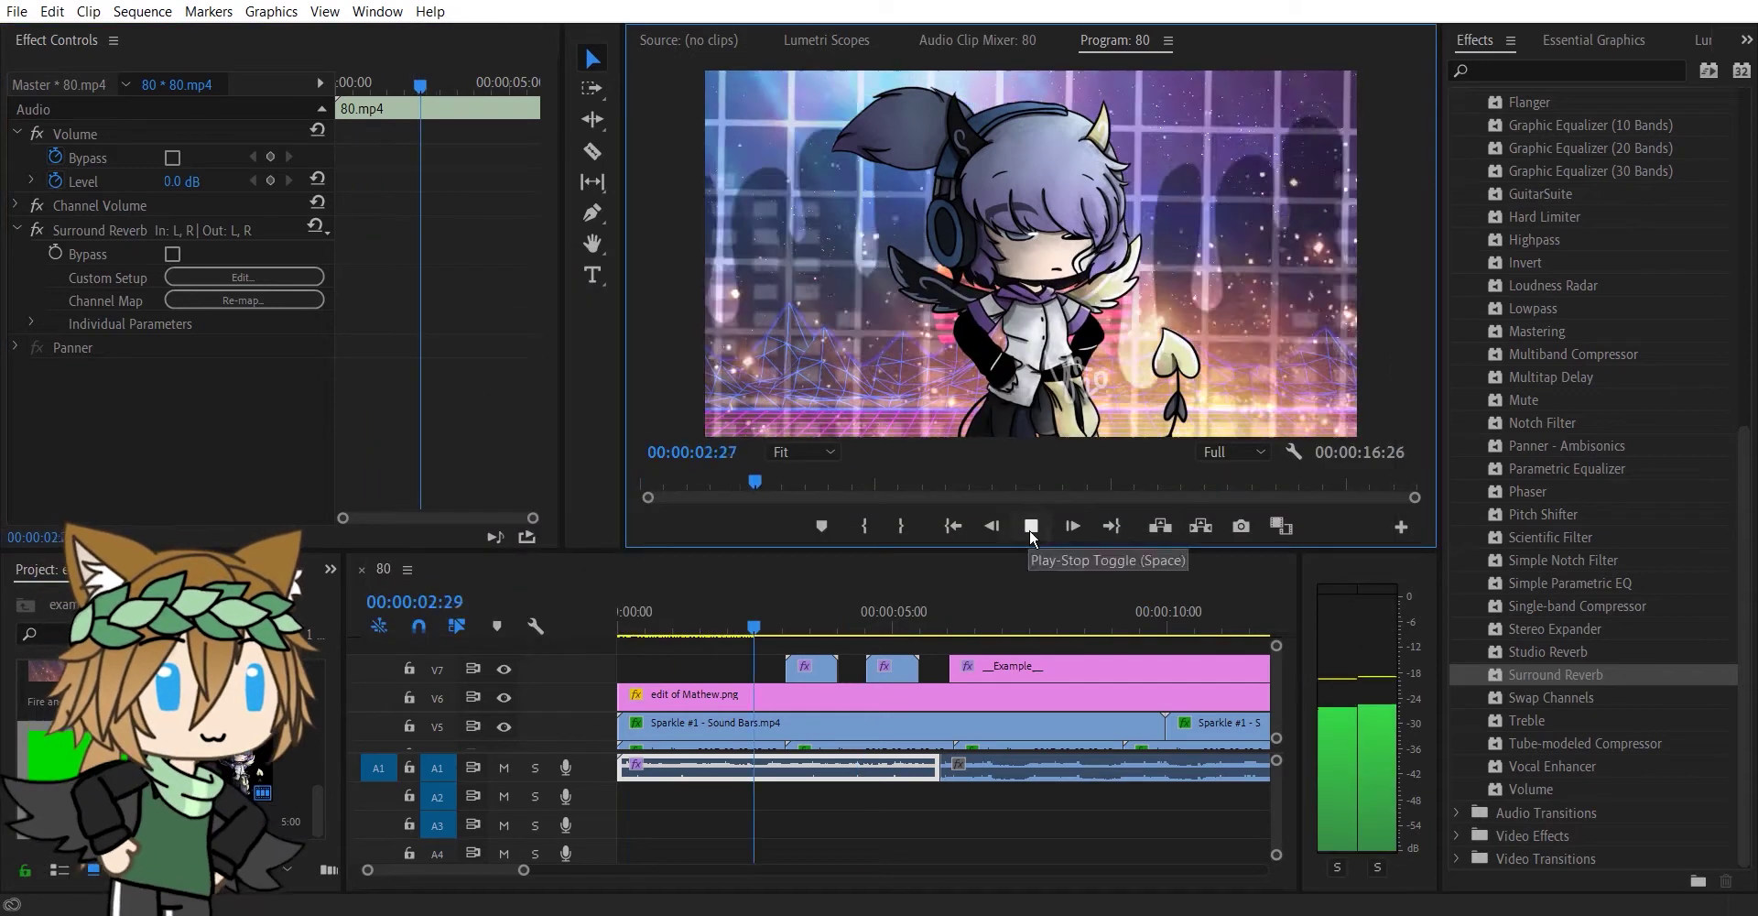
Step: Set Surround Reverb's C Wet Level to 0, Damping LF to 100% and both widths to 300%, and play the audio segment
drag(1211, 595, 1209, 621)
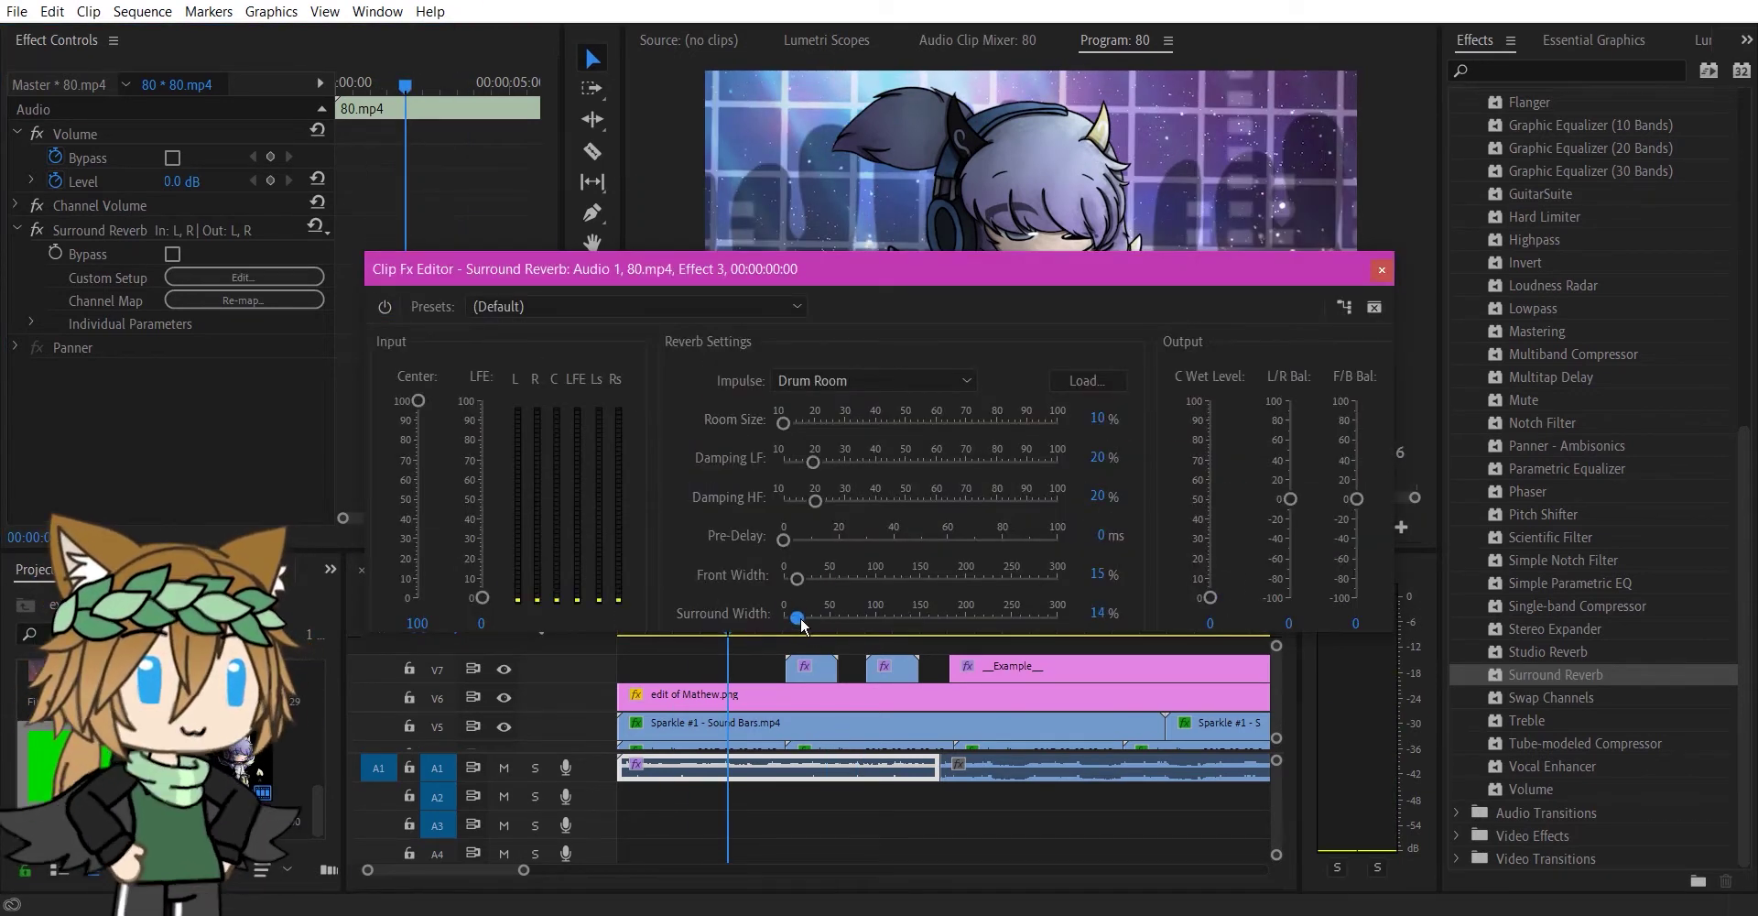
click(1383, 270)
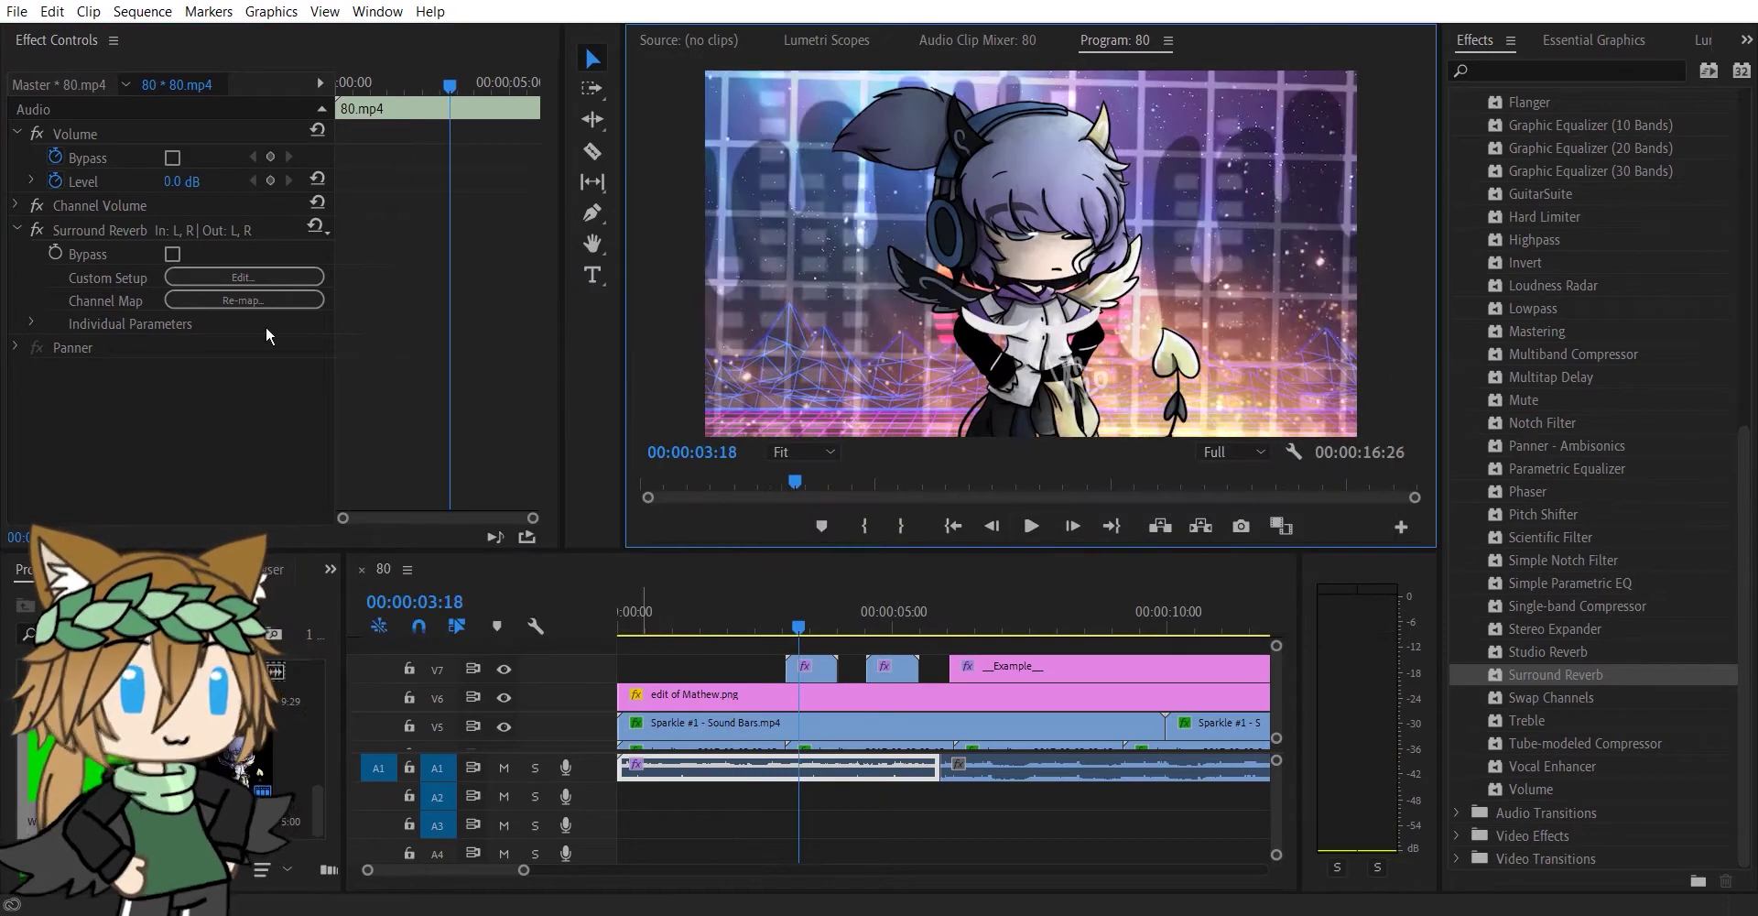
click(241, 275)
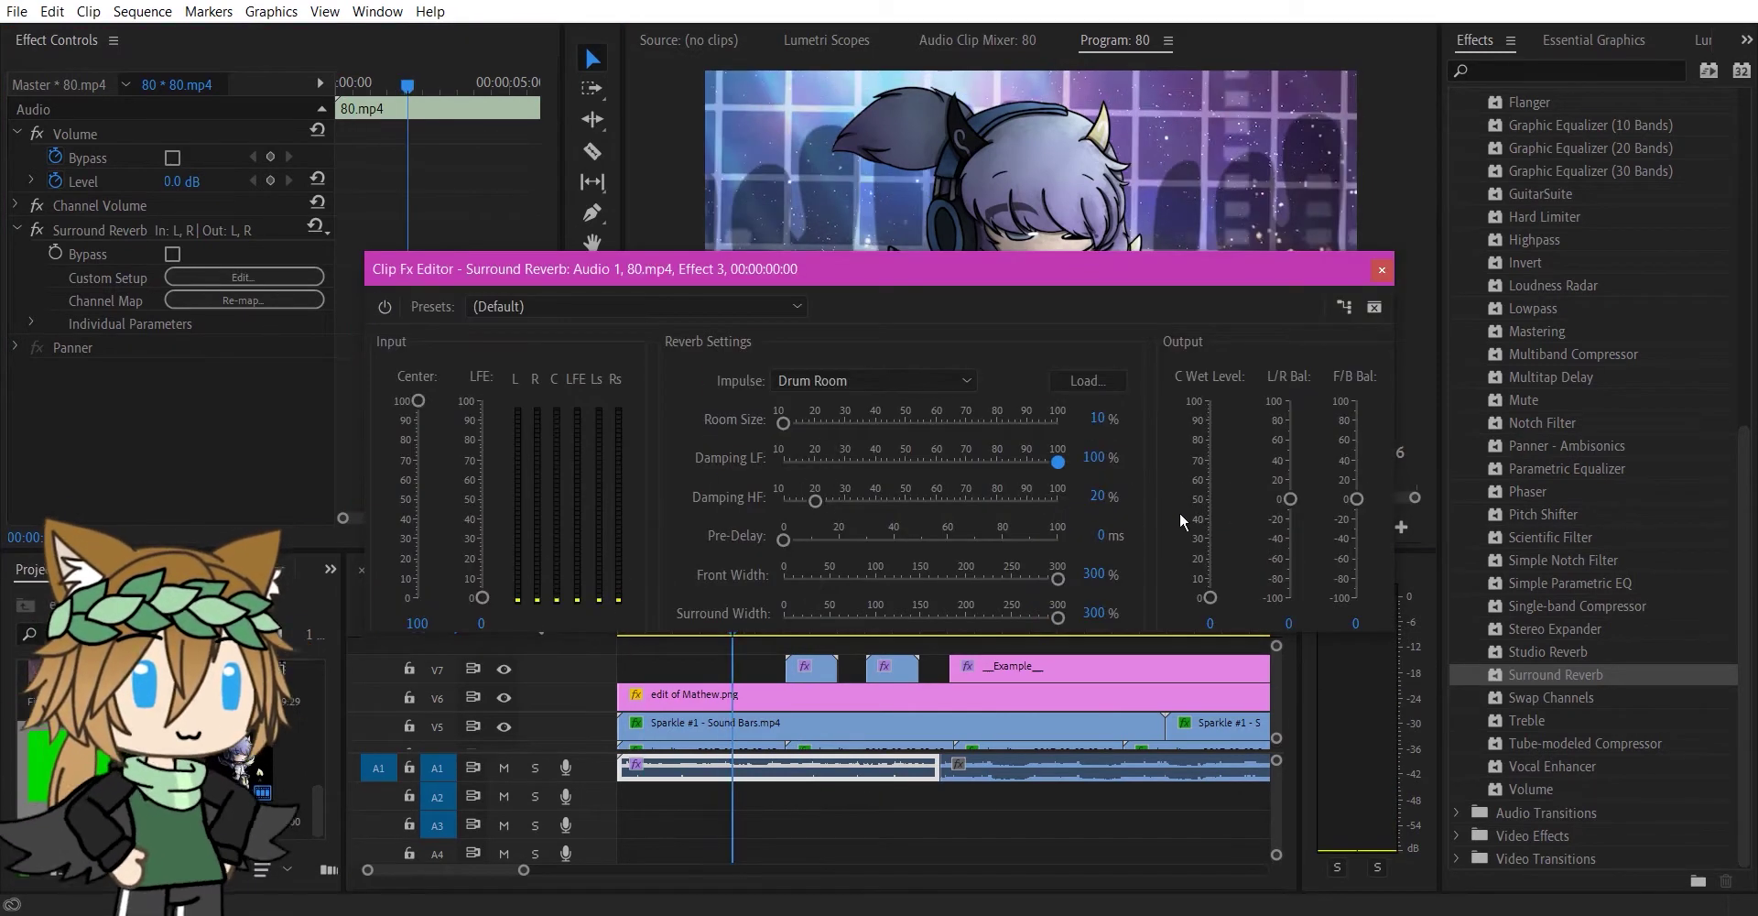
drag(925, 430, 1058, 425)
click(1381, 270)
drag(730, 617, 538, 630)
click(1036, 527)
Step: Raise the first audio segment's volume level to 14.7 dB without level keyframes and play it
click(793, 600)
drag(186, 183, 294, 182)
click(55, 181)
click(953, 505)
click(1033, 527)
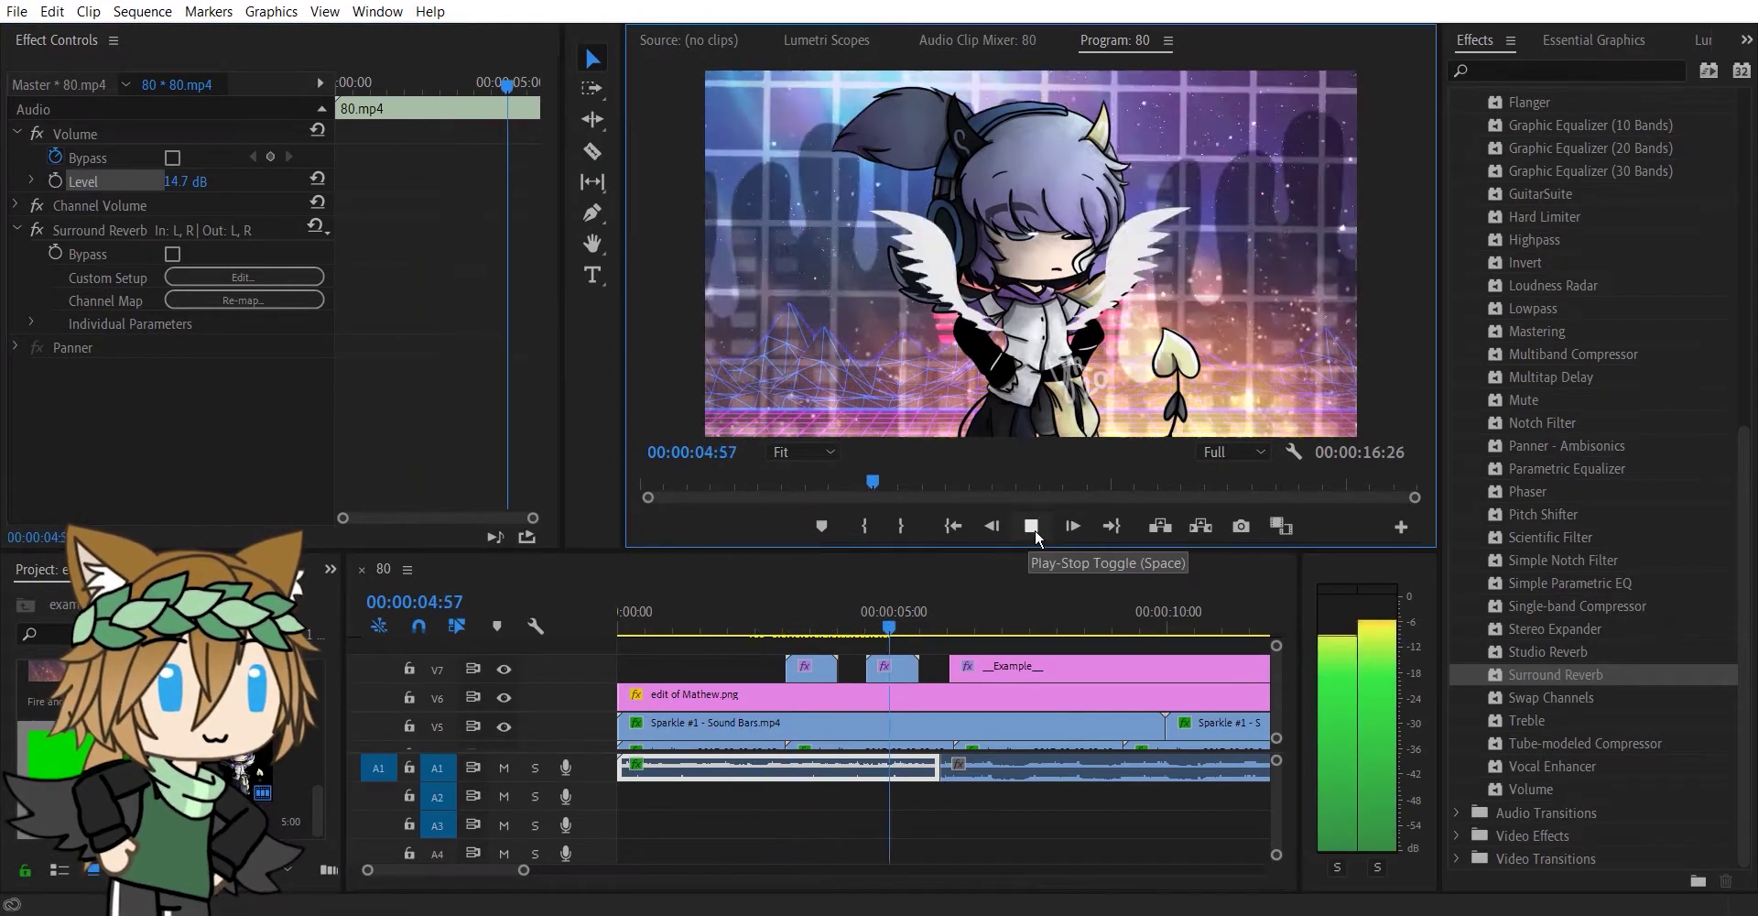
Step: Open the media export settings for sequence 80 and name the output gacha intro example 1.mp4
drag(1008, 627, 596, 628)
click(17, 12)
click(108, 238)
click(16, 12)
mouse_move(110, 584)
click(412, 584)
click(1155, 274)
text(intro)
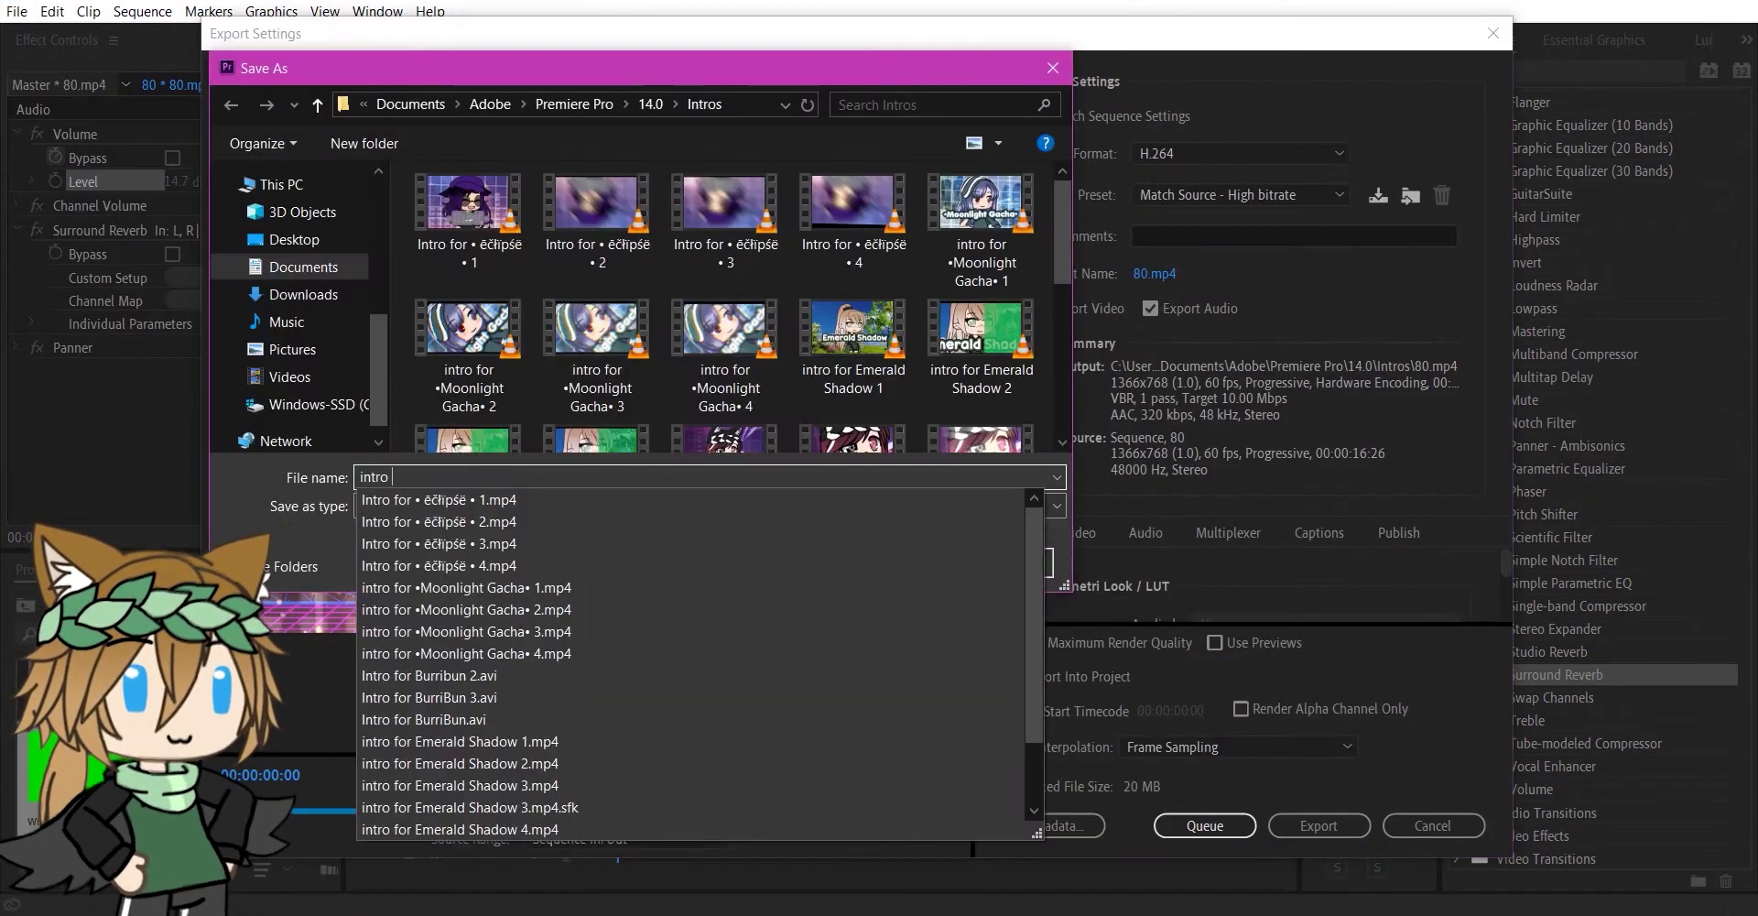
key(ctrl+a)
text(ga1)
key(Return)
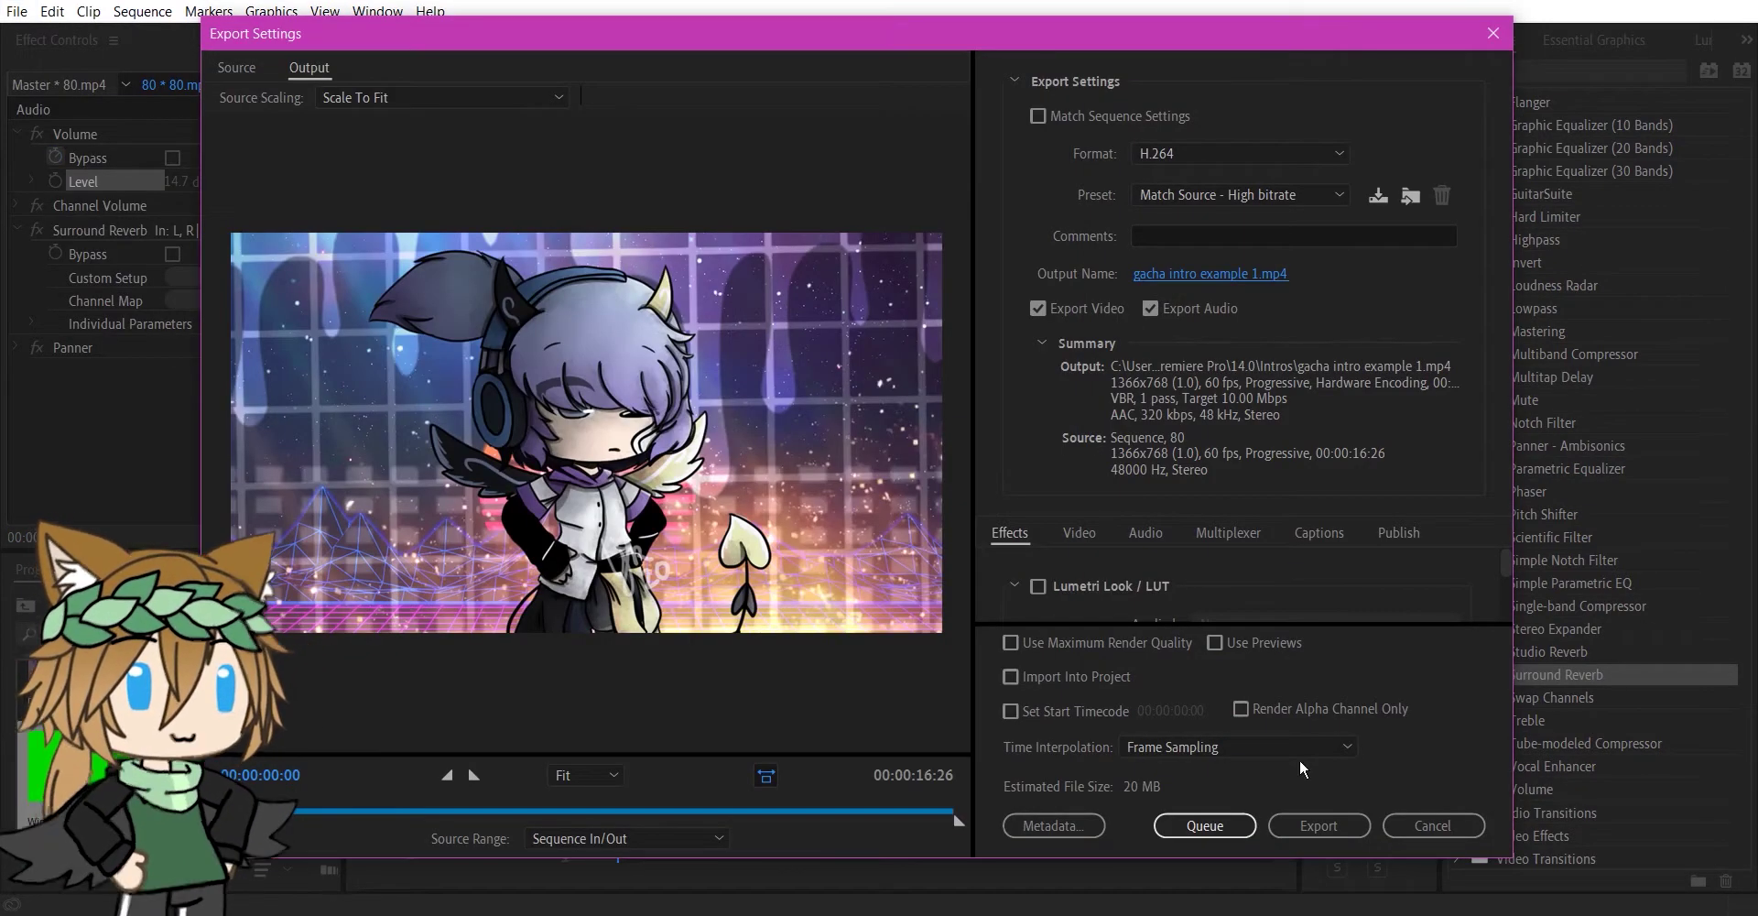
Step: Rename the export output as gacha intro example 1 1.mp4 and export it
click(1264, 277)
click(557, 478)
text(1)
click(906, 564)
click(1337, 827)
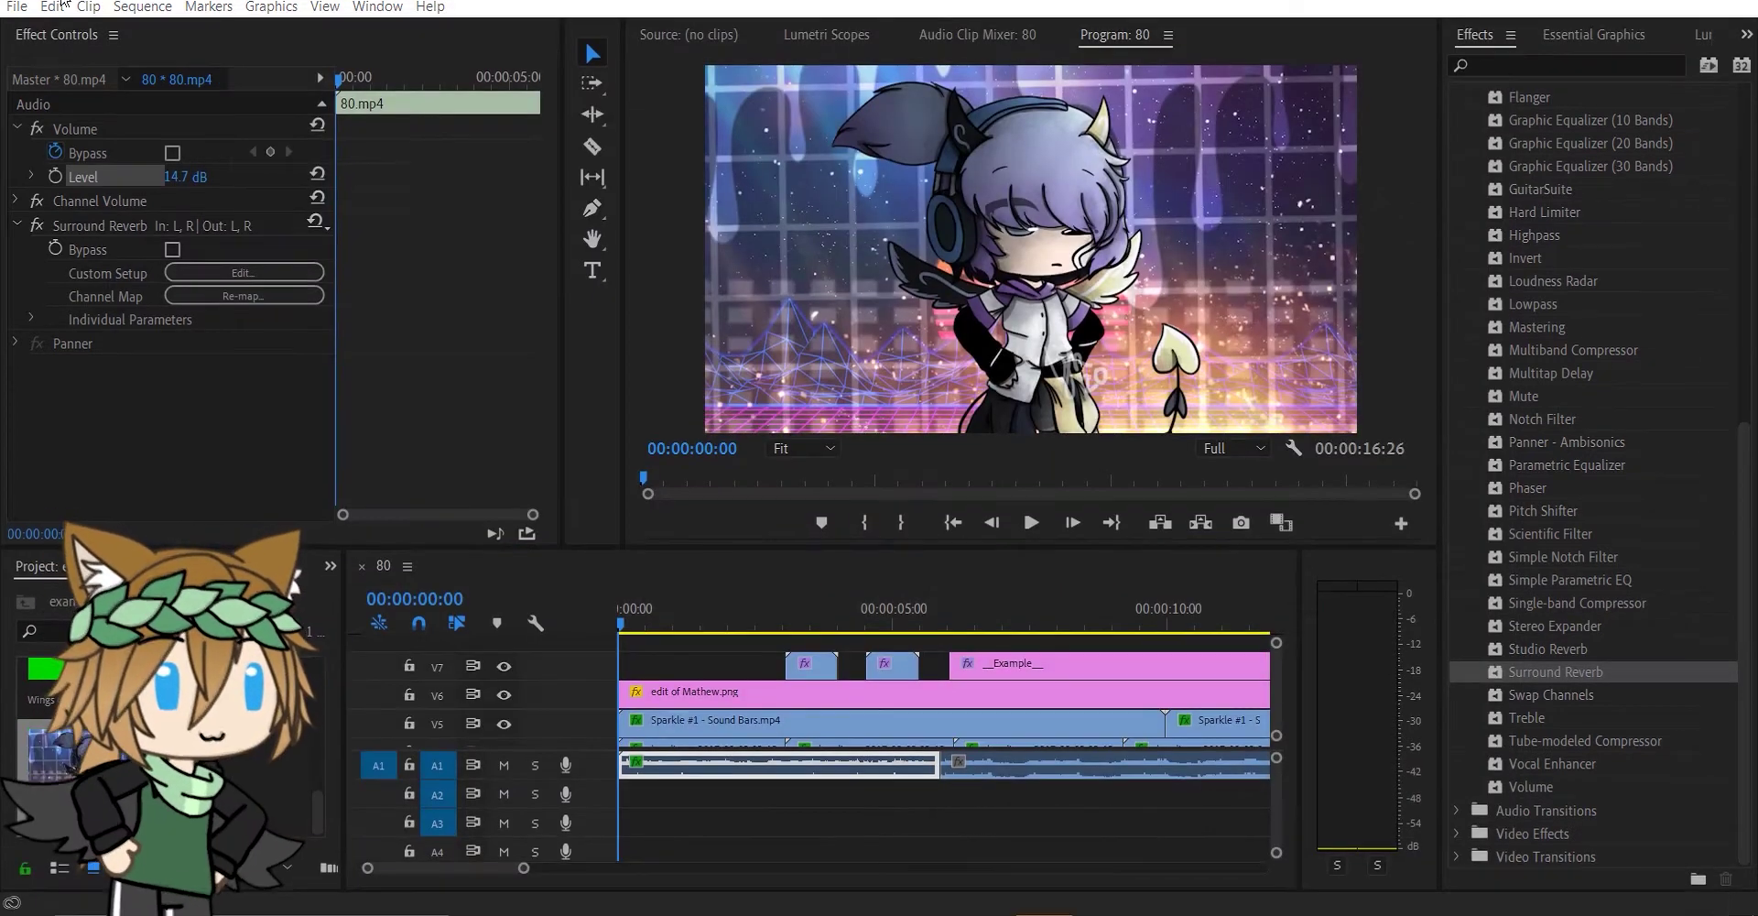
Step: Place the exported gacha intro example 1 1.mp4 at the start of V1 in a new Sequence 01 and play it
click(16, 11)
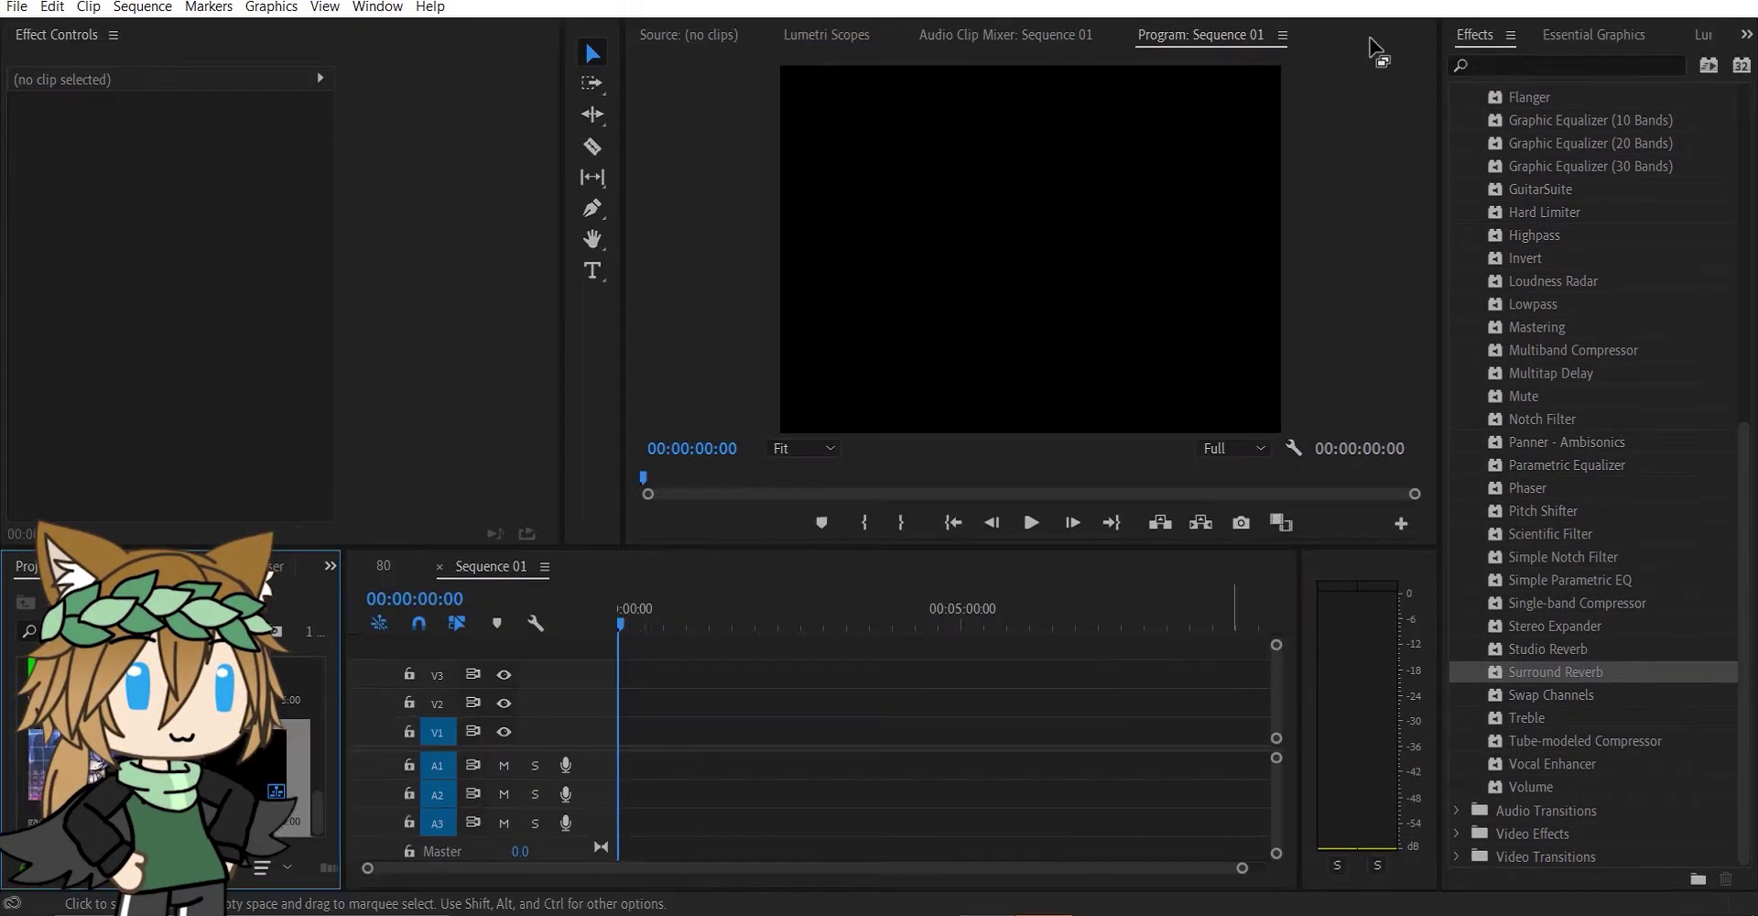
drag(55, 769, 632, 733)
click(1031, 525)
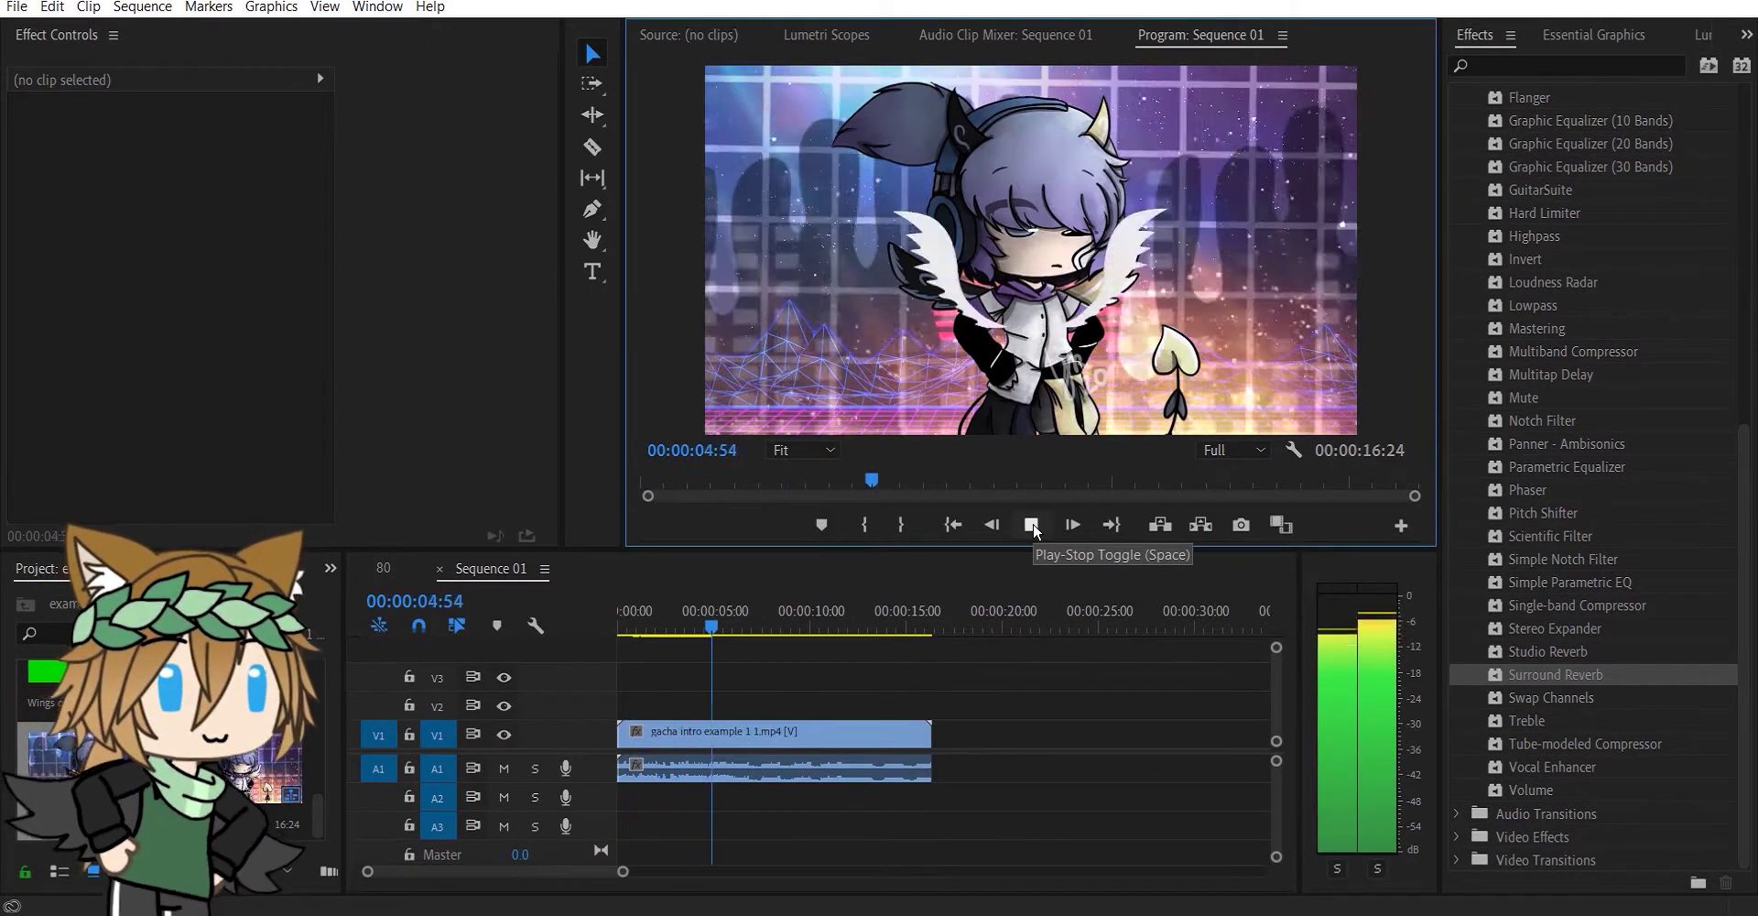
click(1032, 524)
Step: Cut the exported clip at about 6 seconds and unlink the video from the audio in both segments
click(592, 146)
click(732, 772)
click(592, 54)
right_click(669, 737)
click(733, 306)
right_click(792, 737)
click(878, 314)
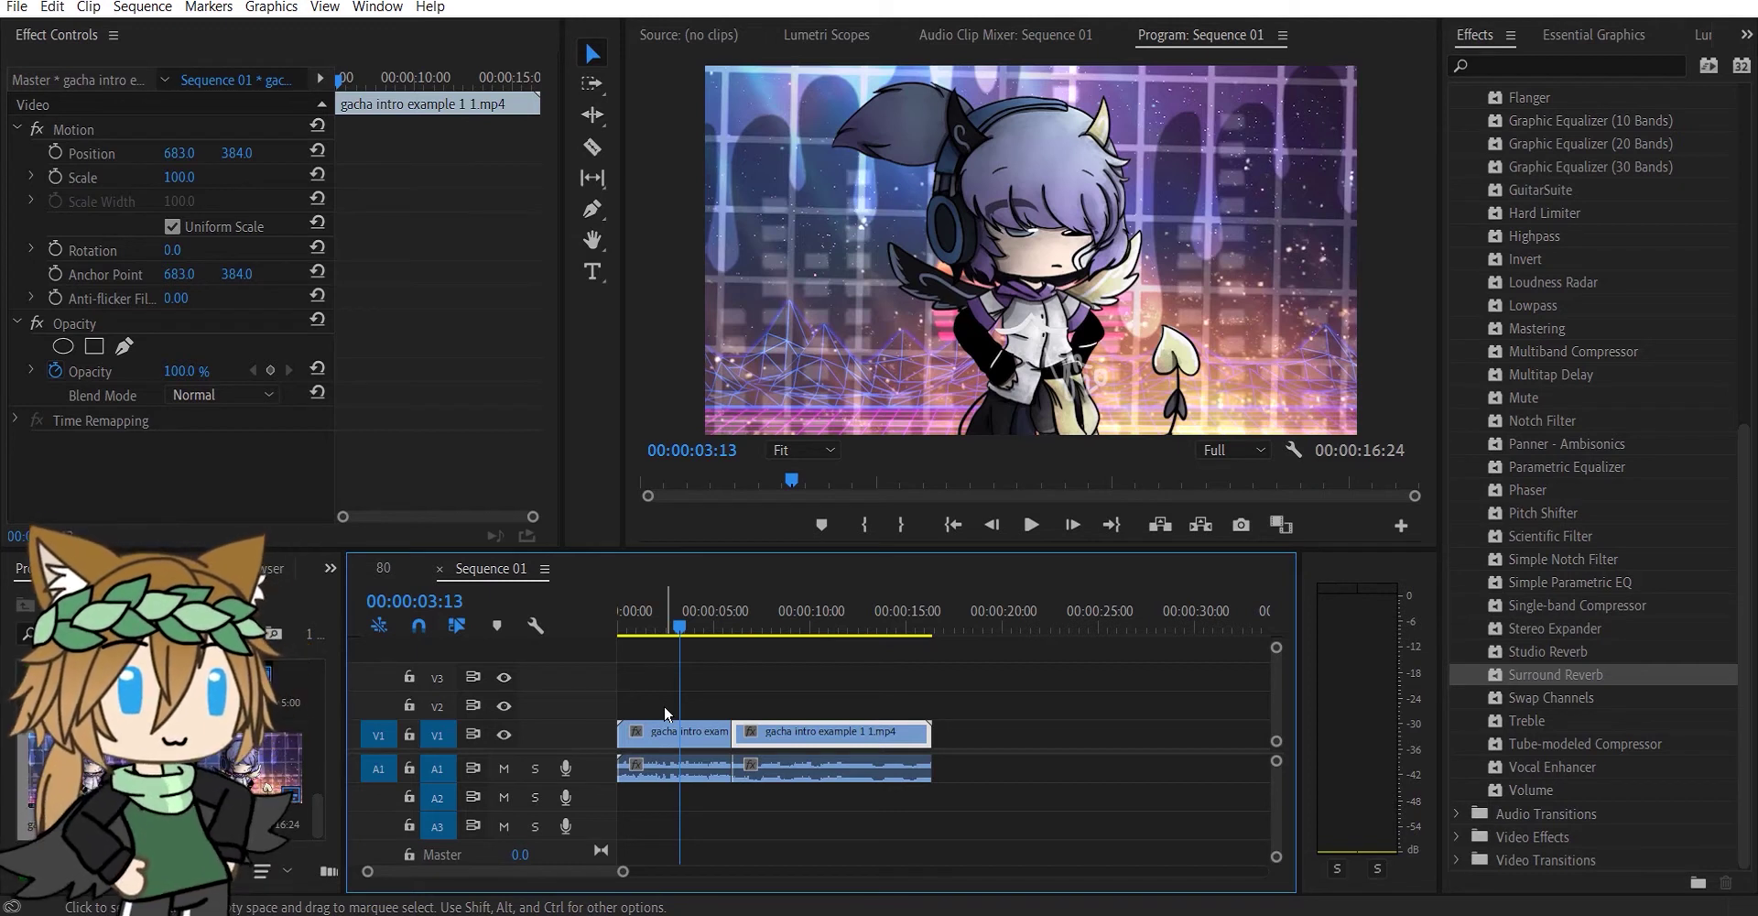
Step: Move the first video segment to V2 and extend both segments past the cut so they overlap
drag(713, 733, 714, 706)
drag(746, 620, 730, 627)
drag(729, 706, 845, 715)
drag(734, 733, 593, 724)
Step: Try the WGFX Offset 05 transition preset on the long video segments and play the result
scroll(1469, 303, up, 9)
click(1459, 141)
click(1459, 96)
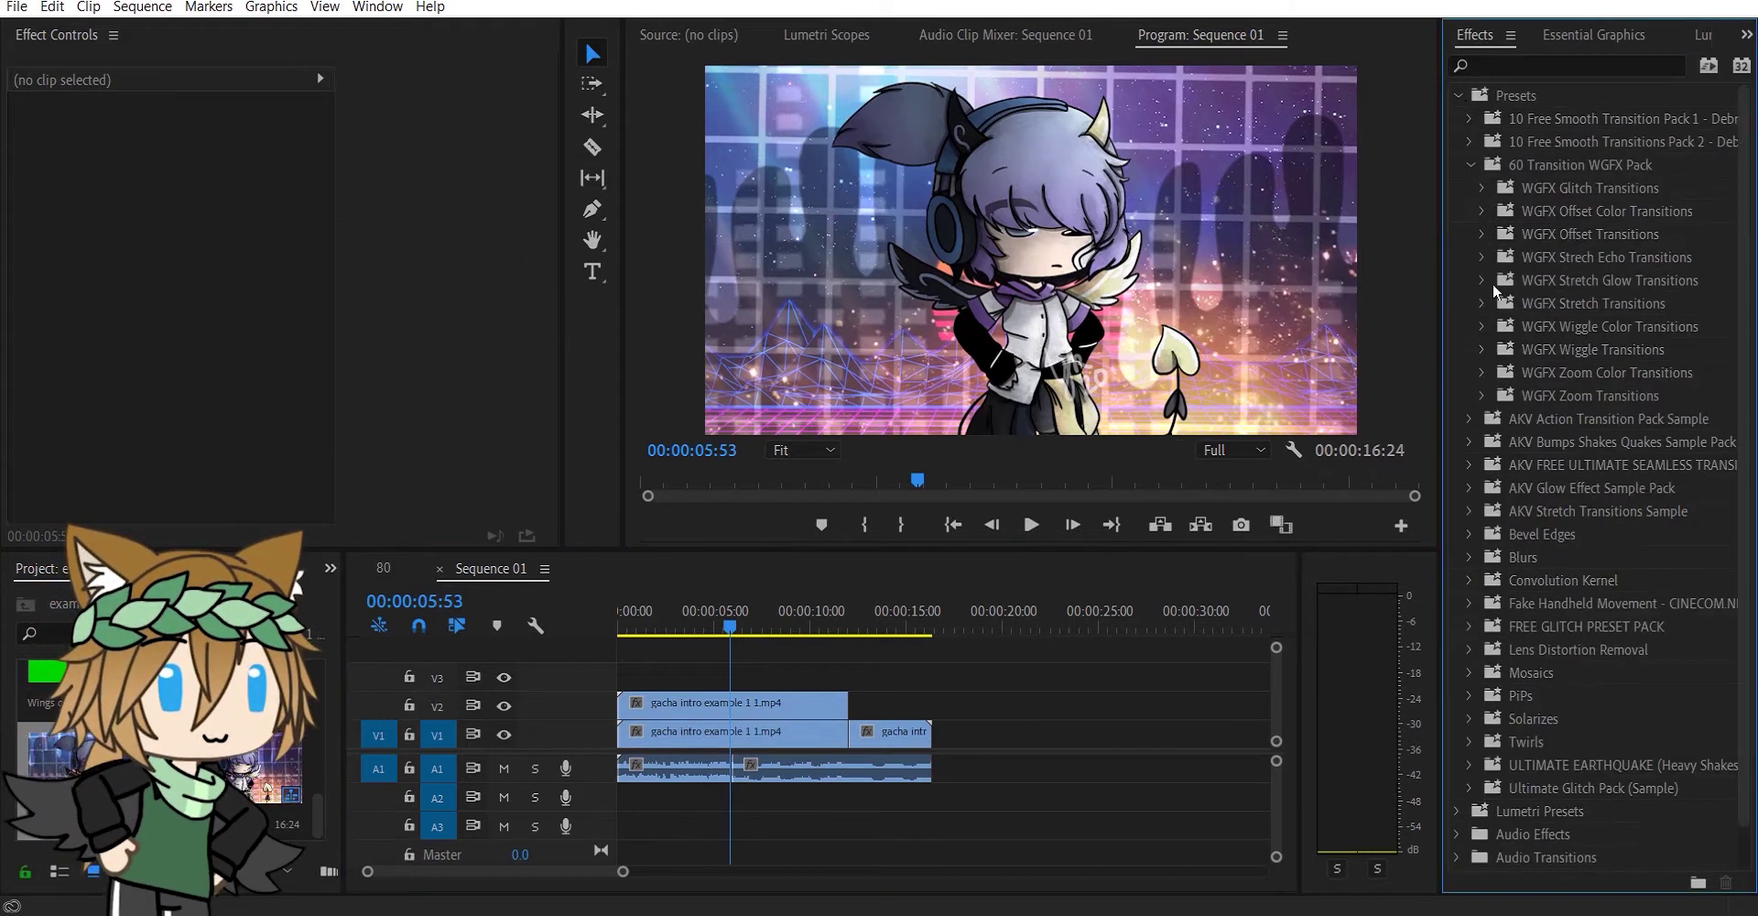
click(1485, 233)
drag(1605, 351, 746, 712)
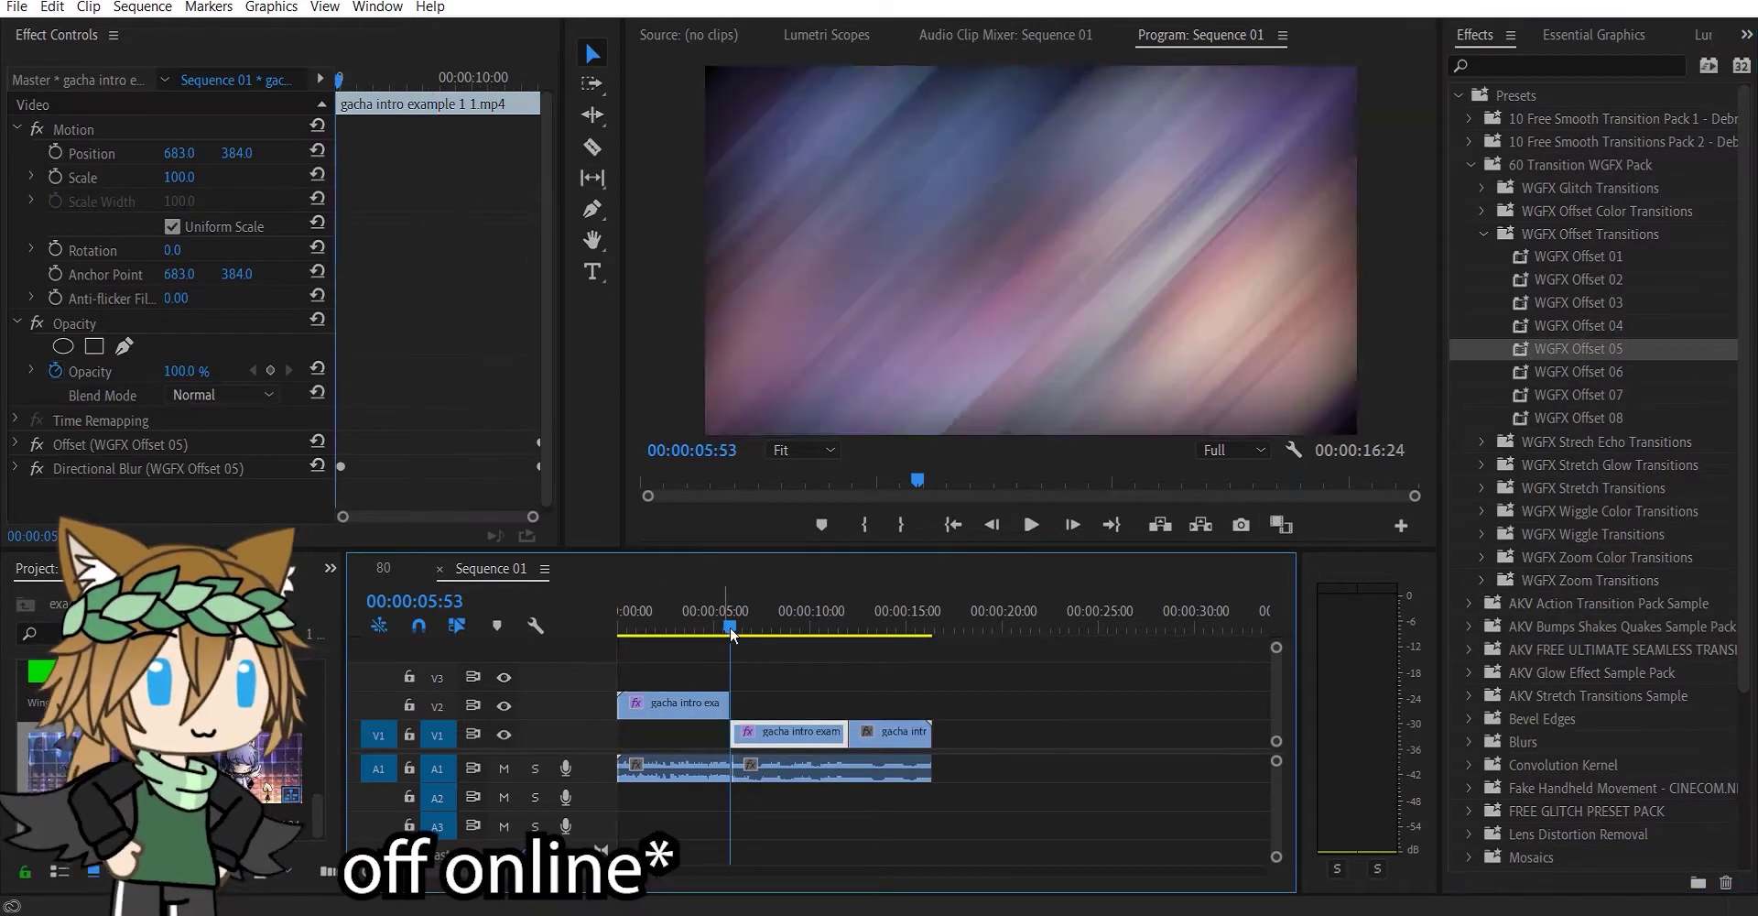
click(1031, 524)
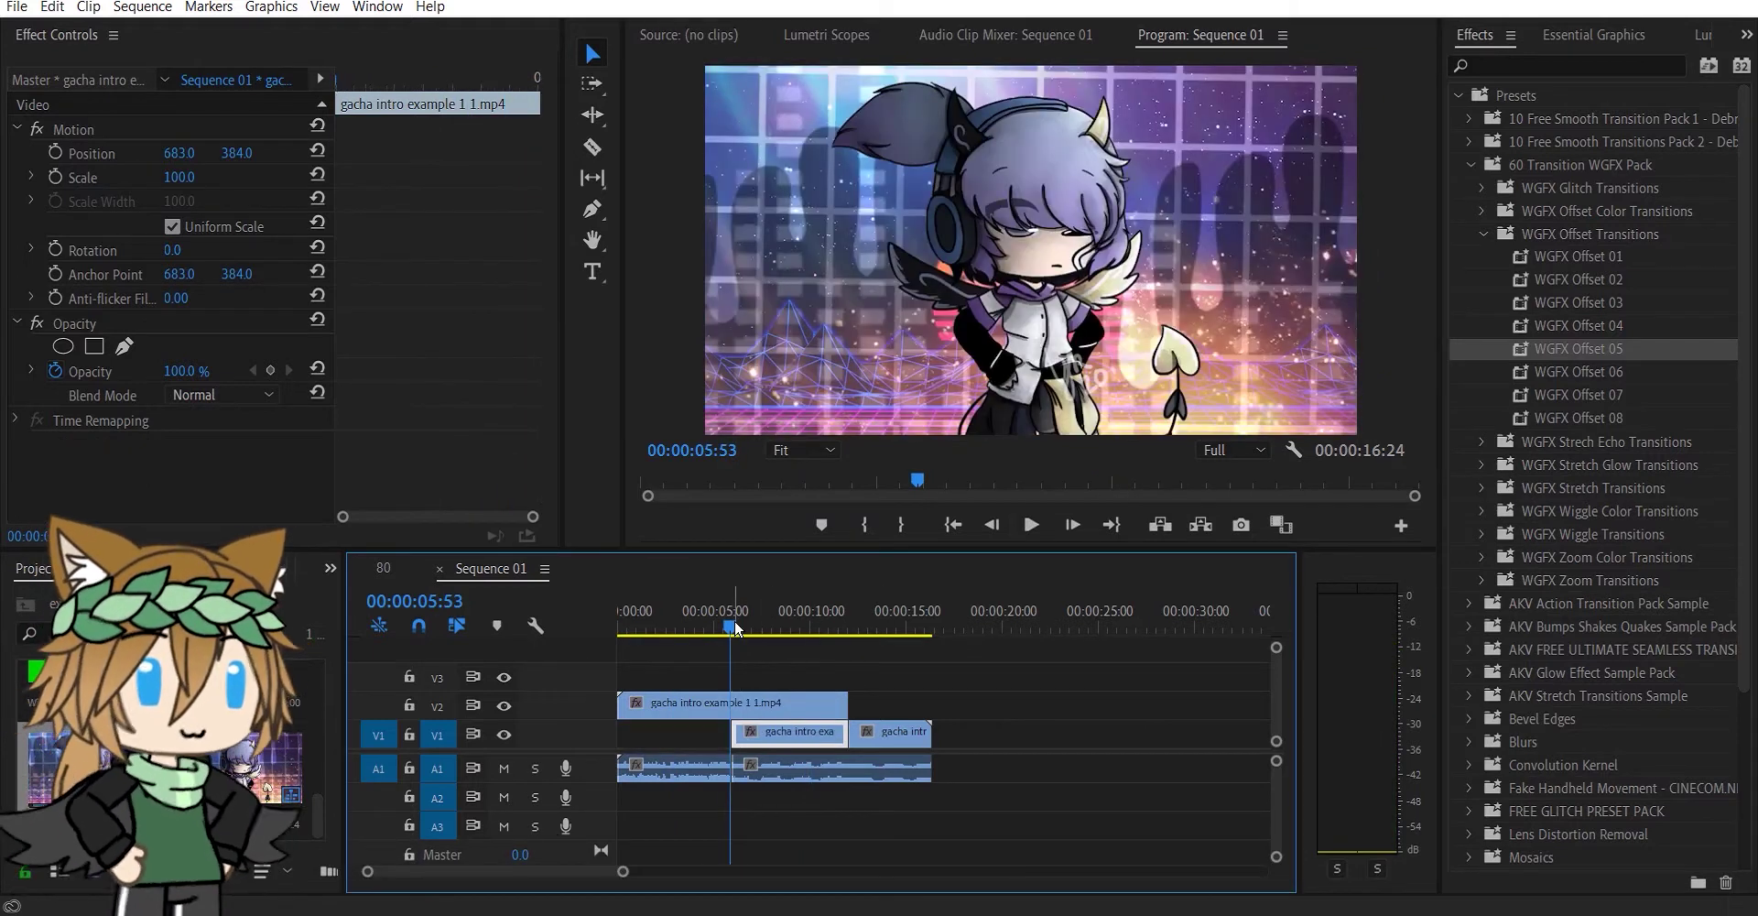
Step: Apply the WGFX Offset 05 preset to the short segments around the 6-second cut and play the transition
click(744, 689)
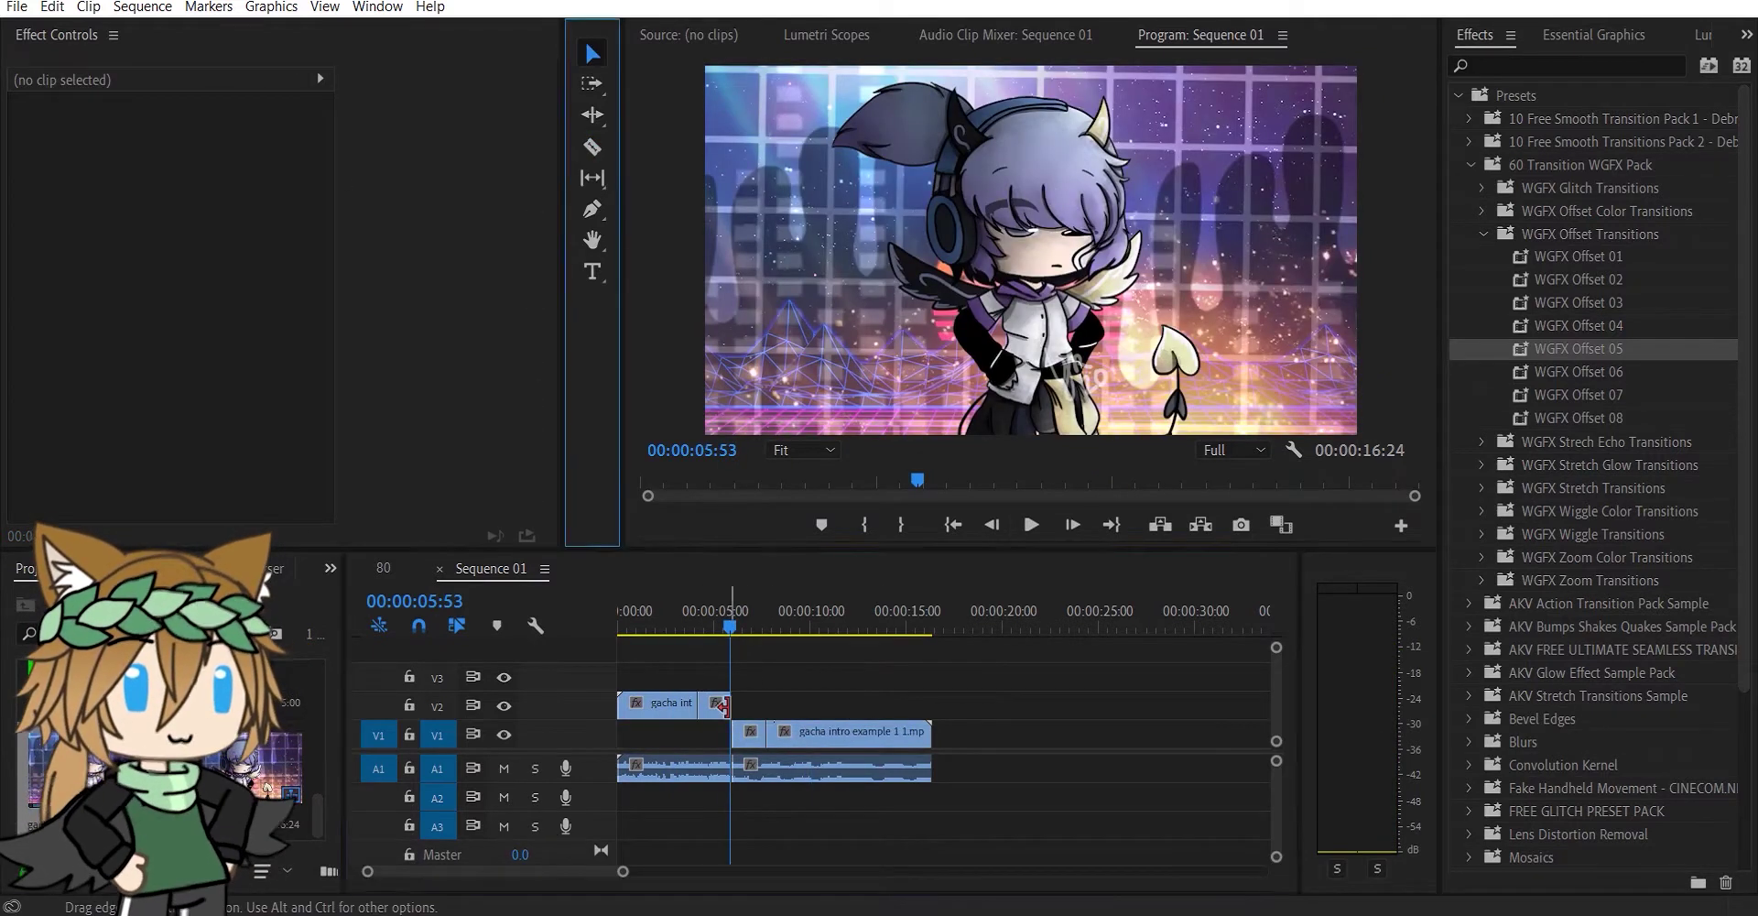
drag(1578, 348, 733, 739)
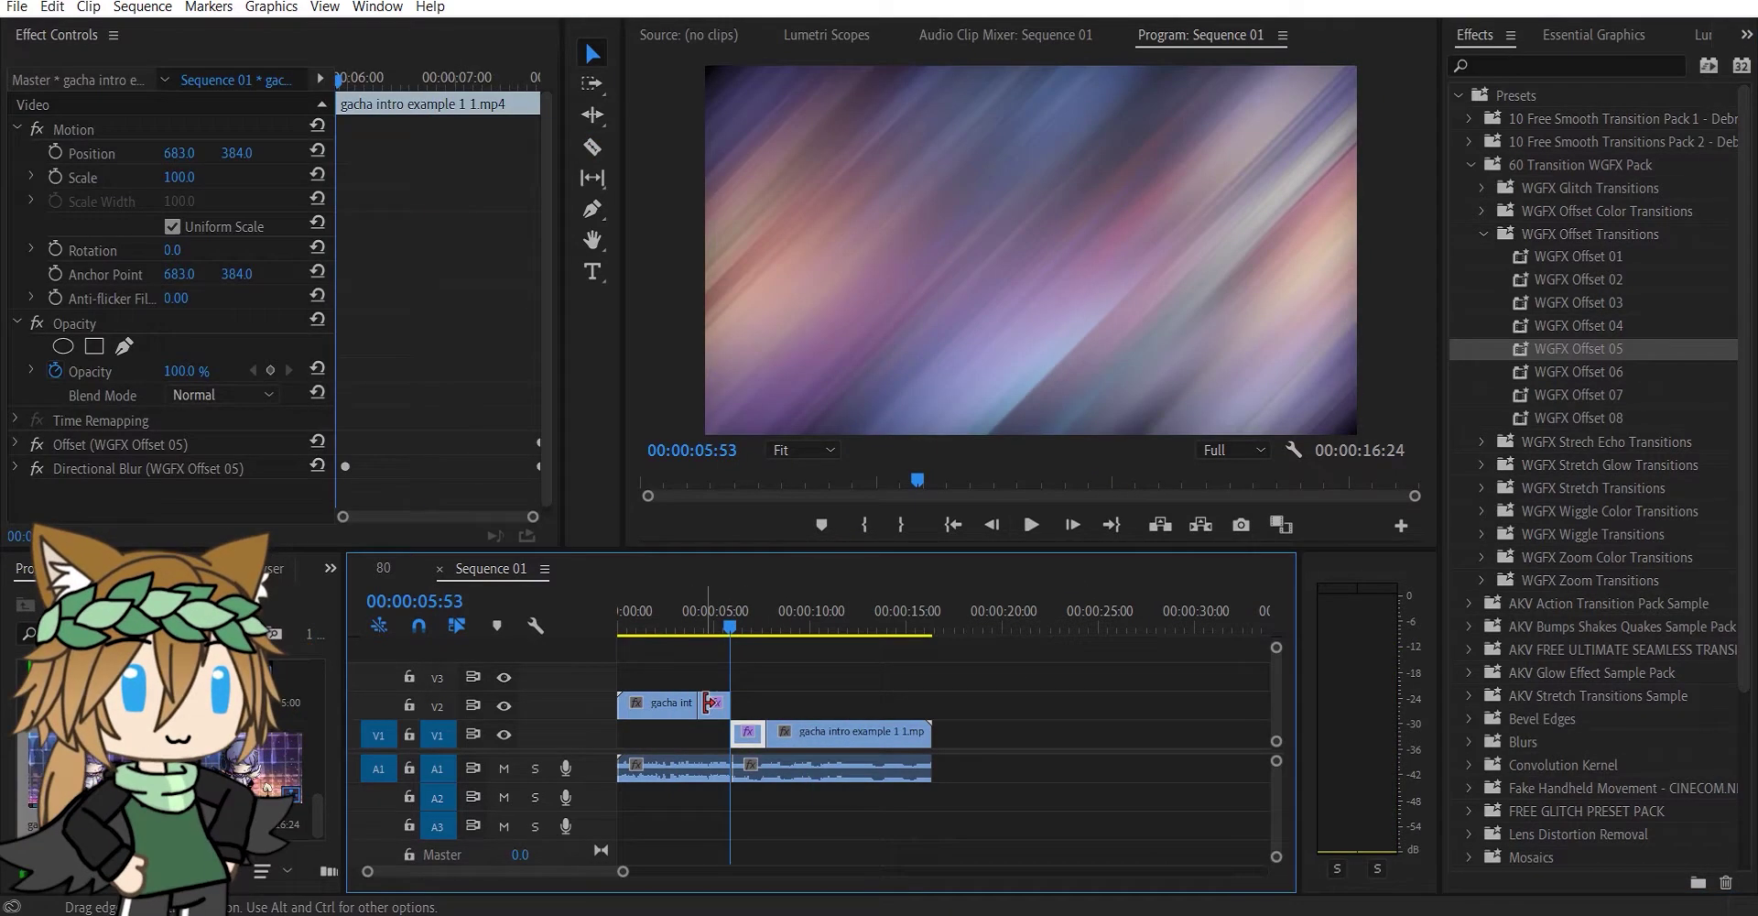
click(1031, 525)
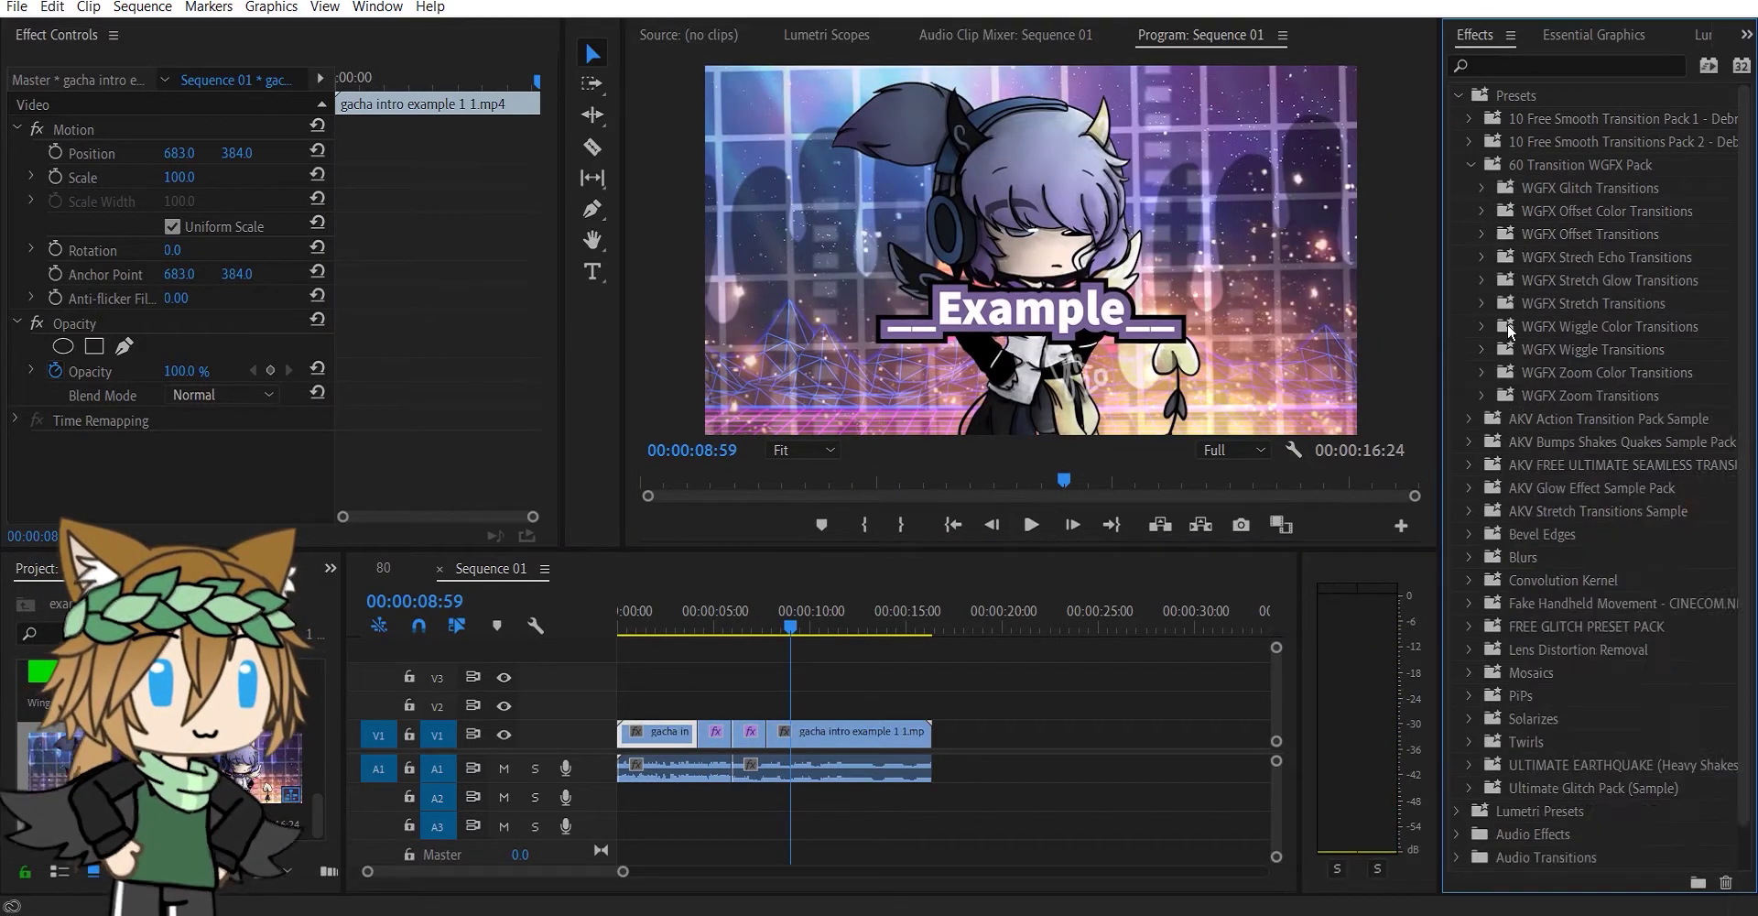
Step: Play the section with WGFX Zoom 10 Bottom on the short segment after the 6-second cut and undo that preset
click(710, 630)
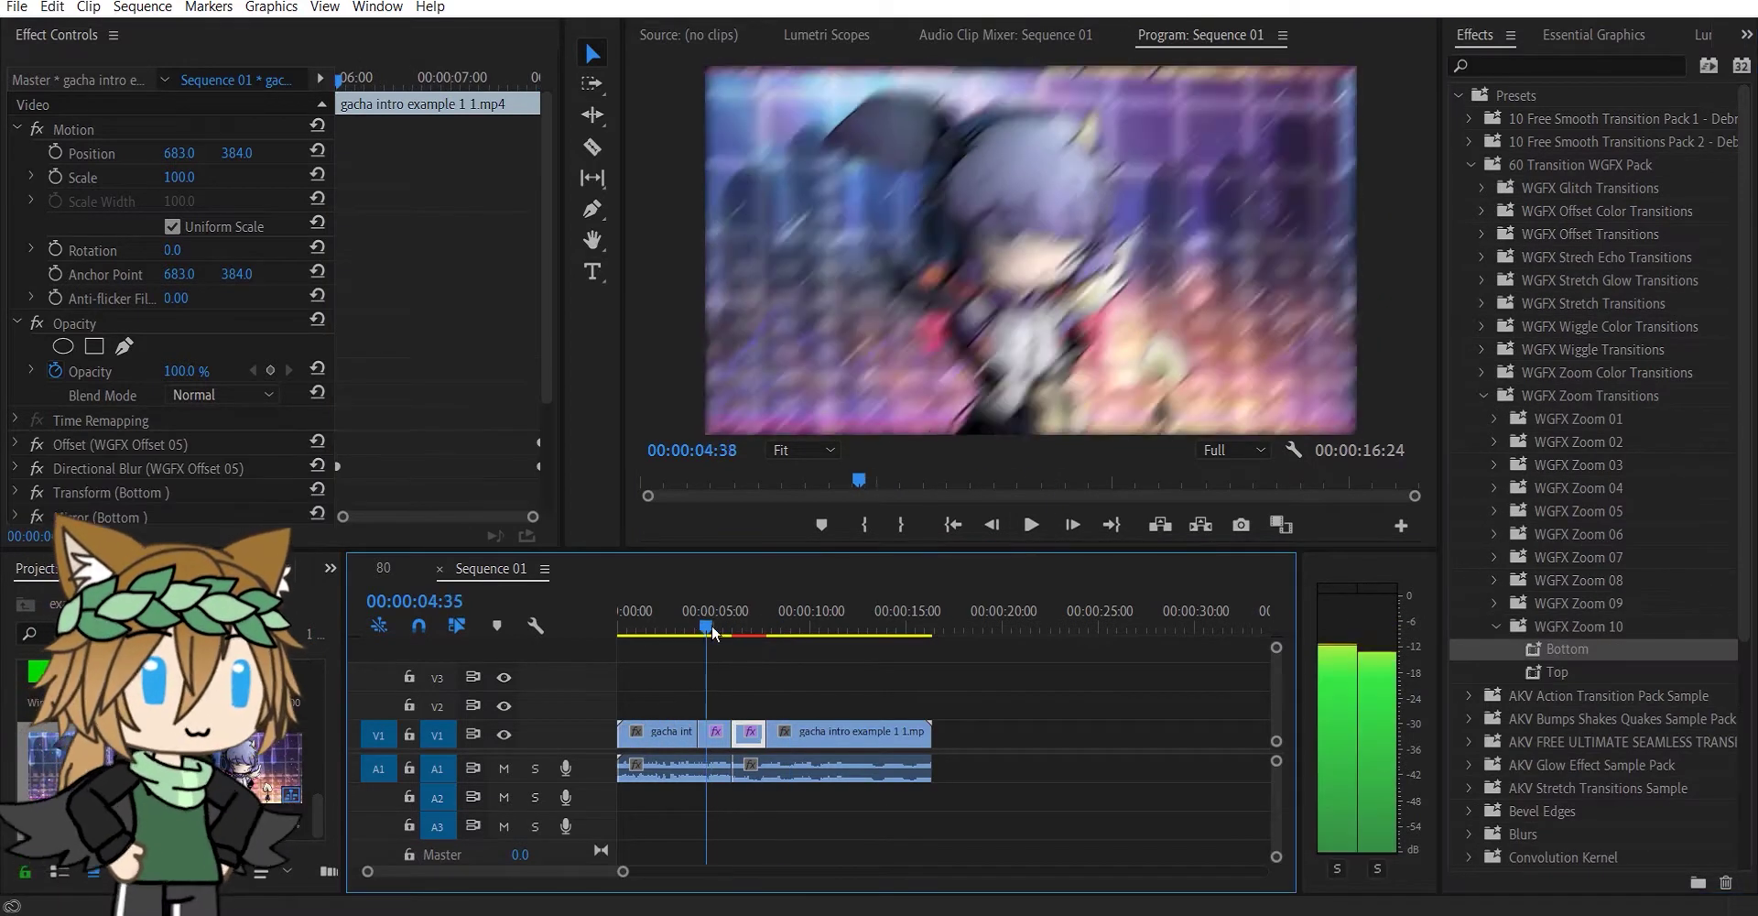
drag(712, 632, 777, 632)
key(ctrl+z)
Step: Cut the video at about 10.5 seconds, apply WGFX Zoom 10 Bottom to the segment before that cut, and play the sequence
click(592, 146)
click(819, 733)
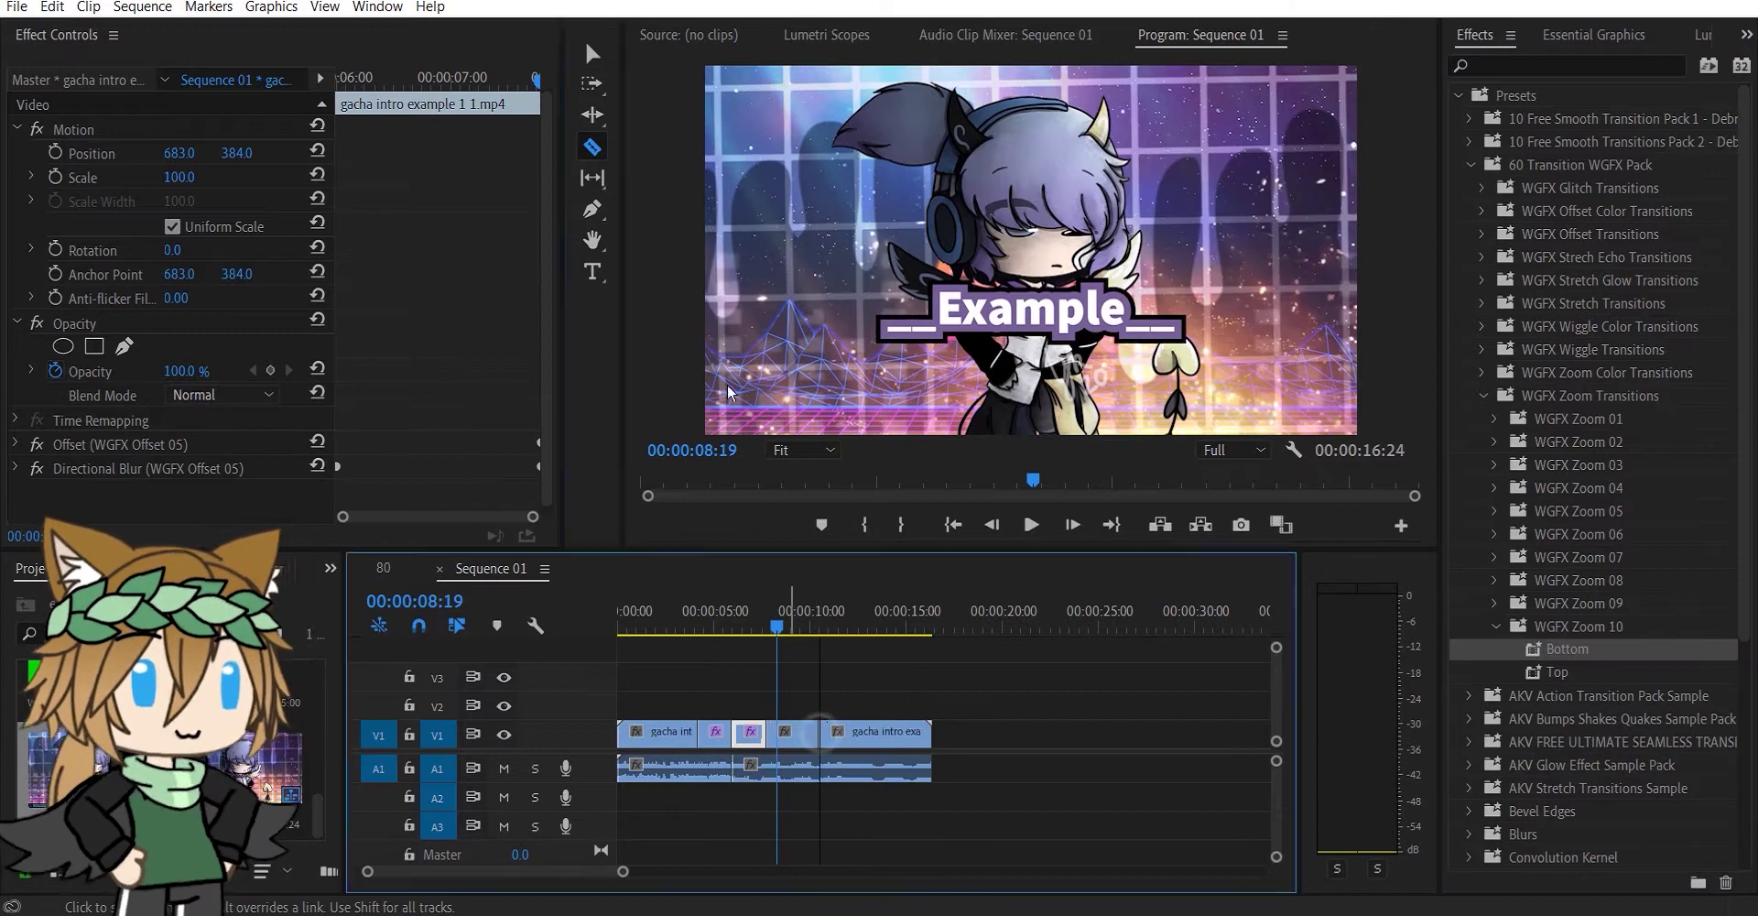
click(592, 54)
drag(1567, 649, 793, 734)
click(1032, 524)
click(785, 632)
drag(787, 634, 619, 632)
click(1031, 524)
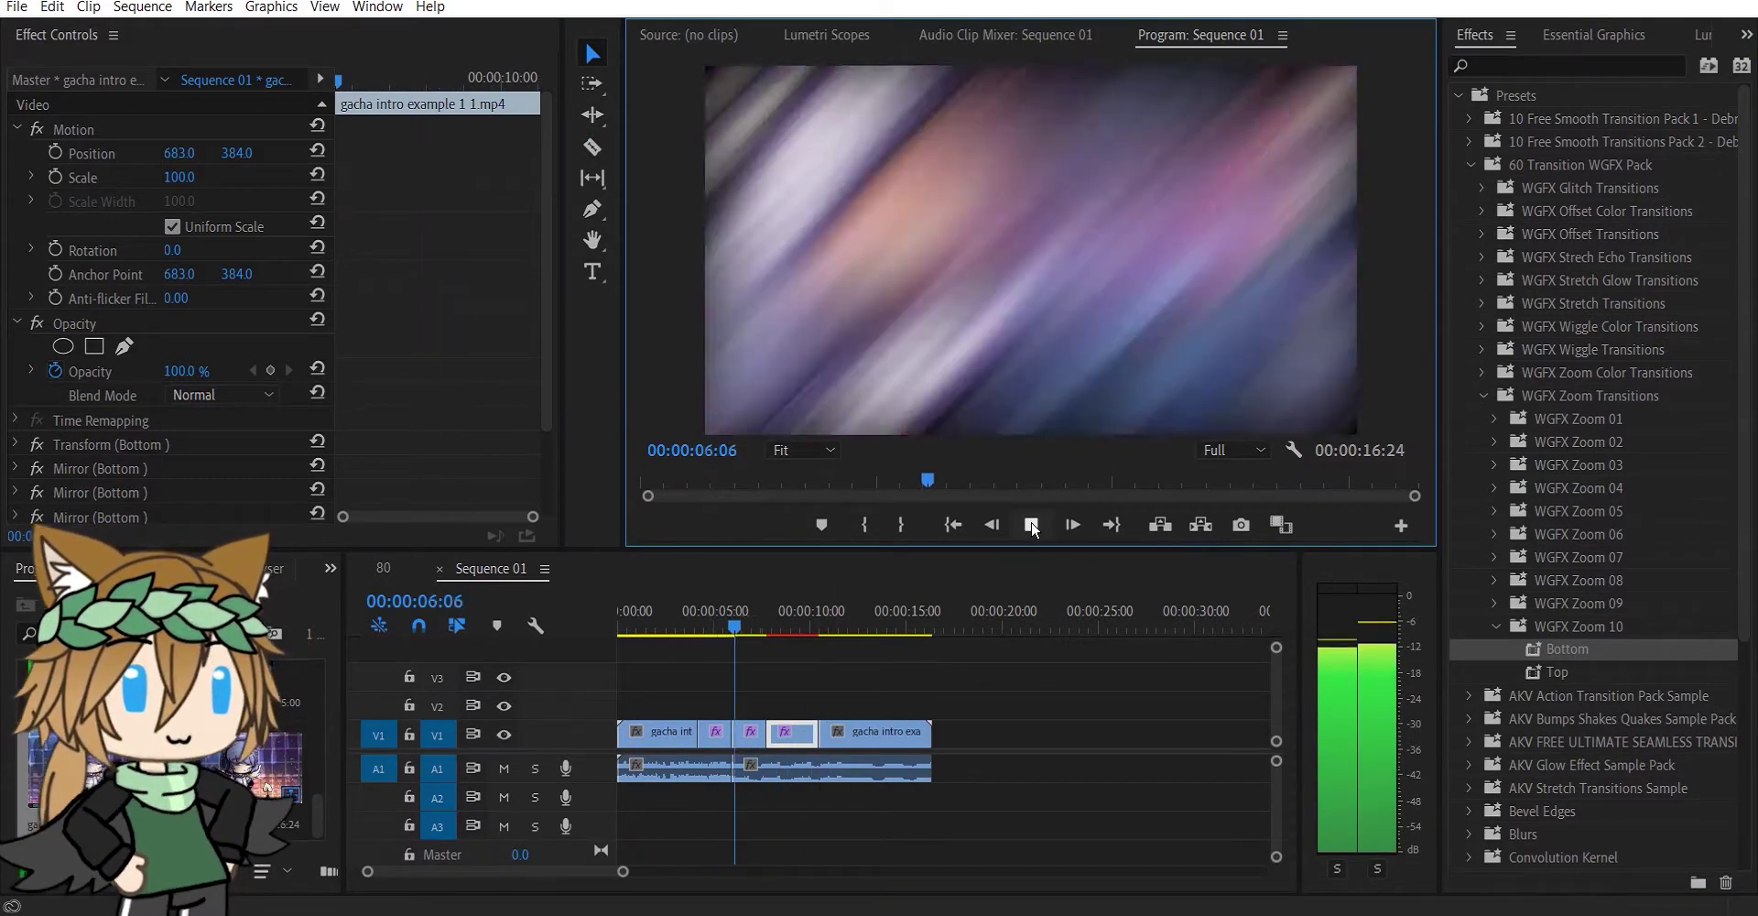
click(1031, 525)
Step: Try the WGFX Zoom 10 Top preset at the 10.5-second cut and play that section
drag(1558, 672, 822, 736)
click(795, 632)
click(1031, 524)
click(1031, 525)
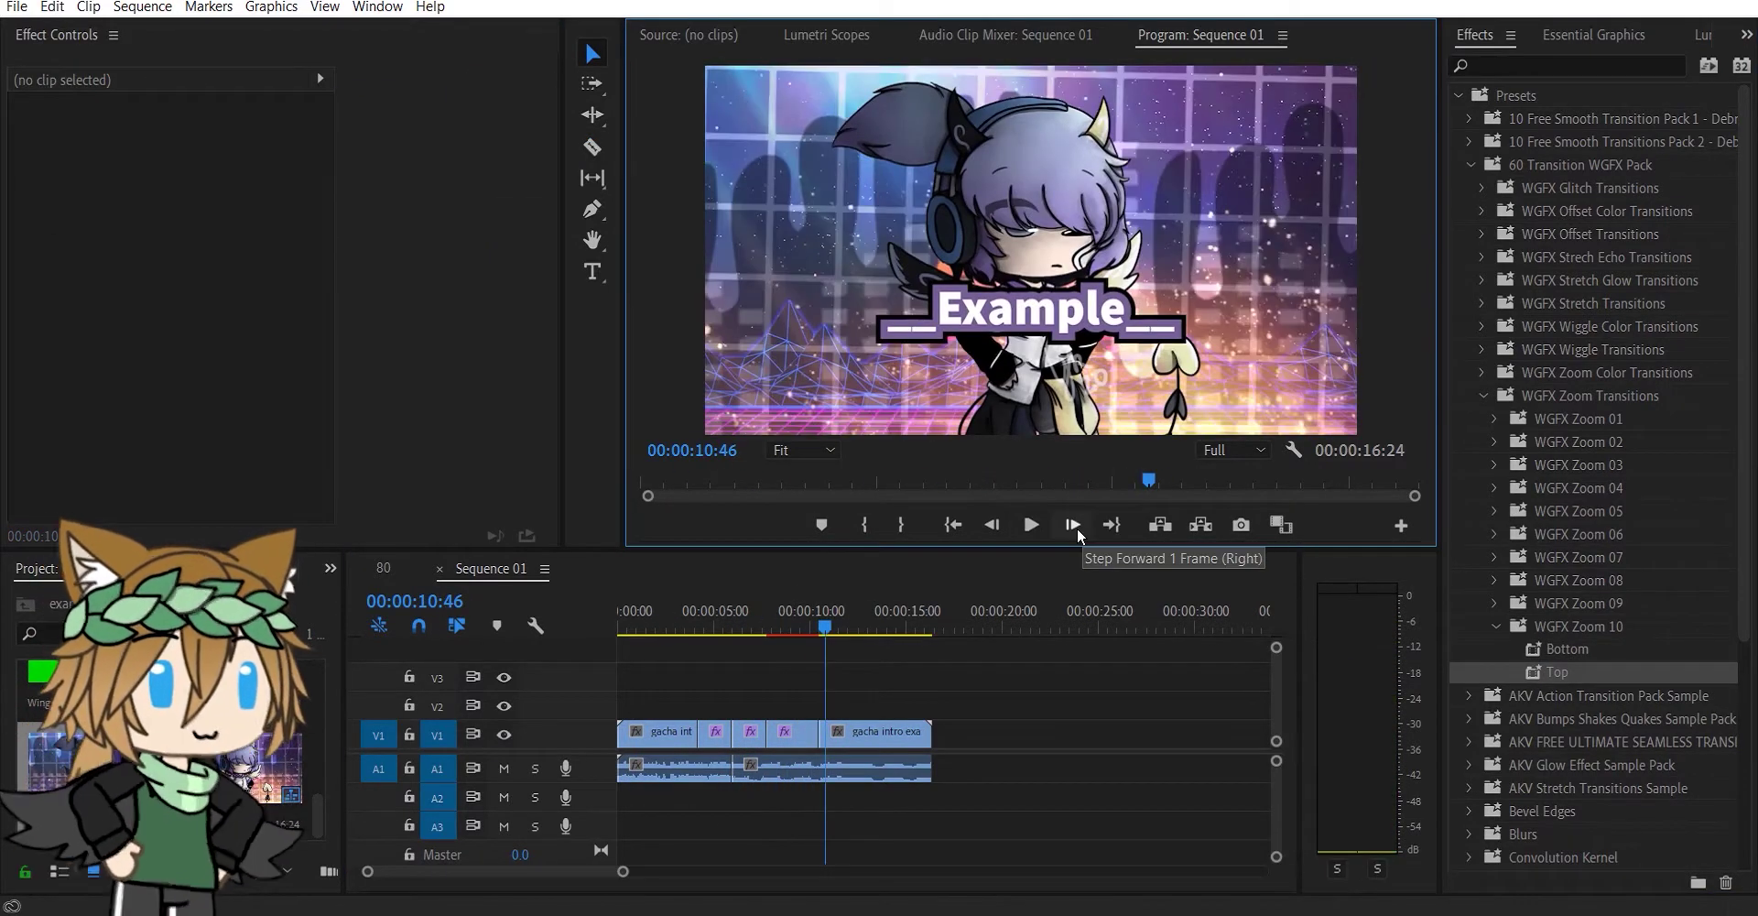
Step: Cut the video at about 12.5 seconds and try a WGFX Wiggle preset on the segment before the cut
key(c)
click(858, 738)
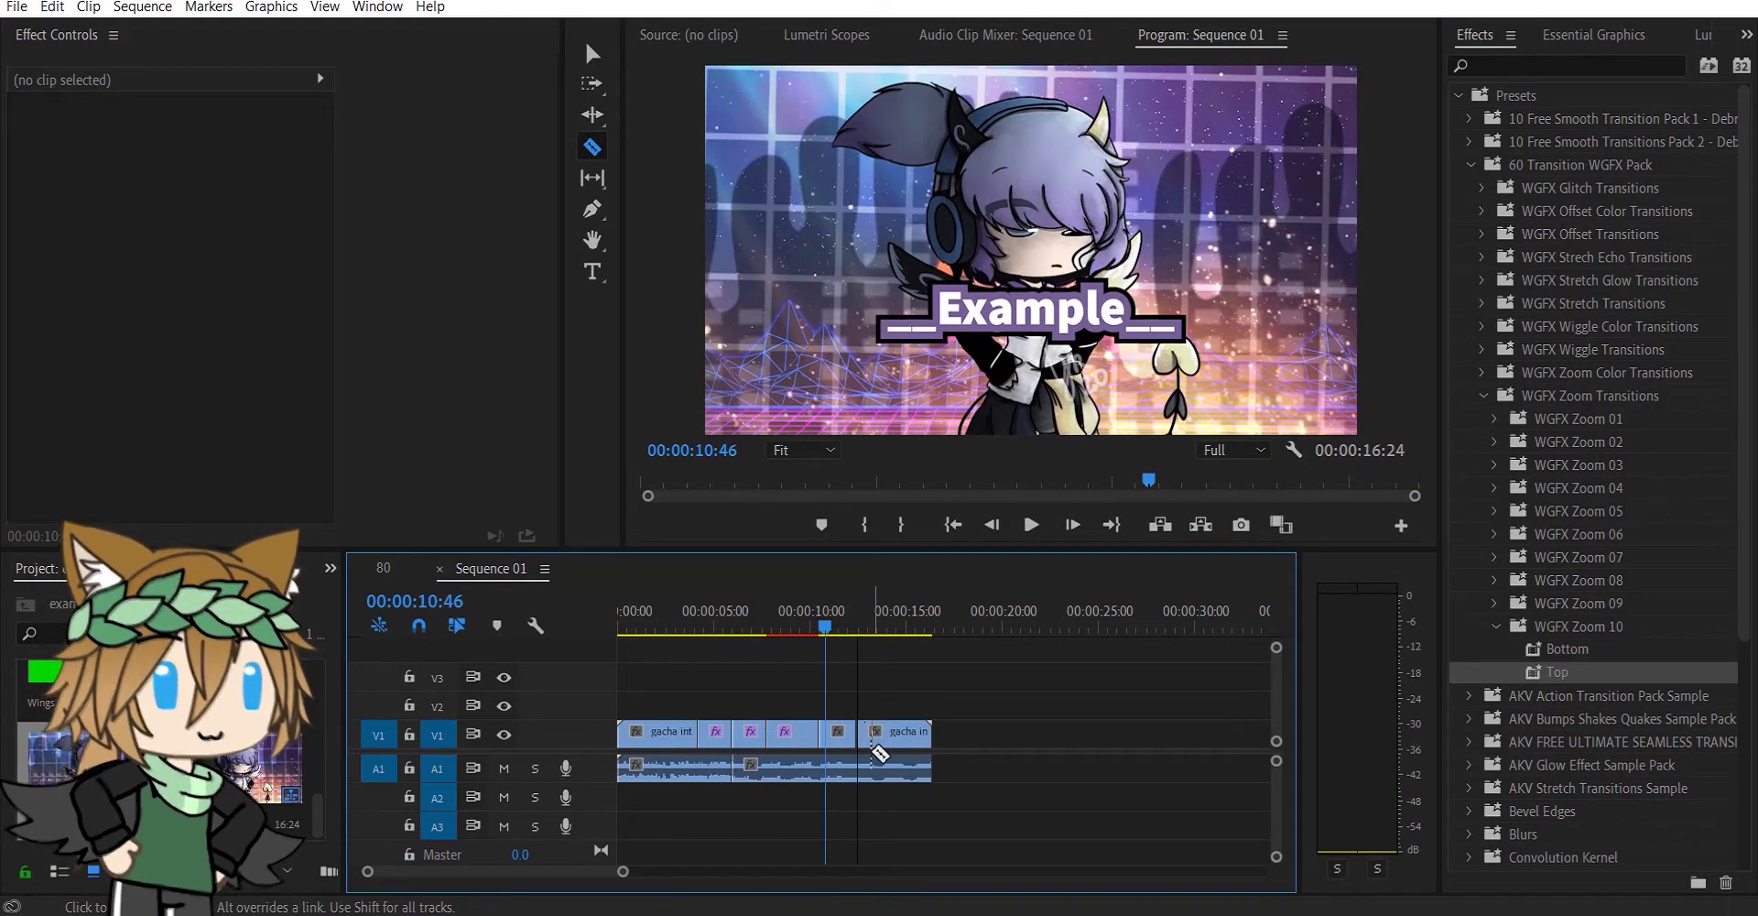
click(1484, 395)
click(1484, 349)
click(1497, 396)
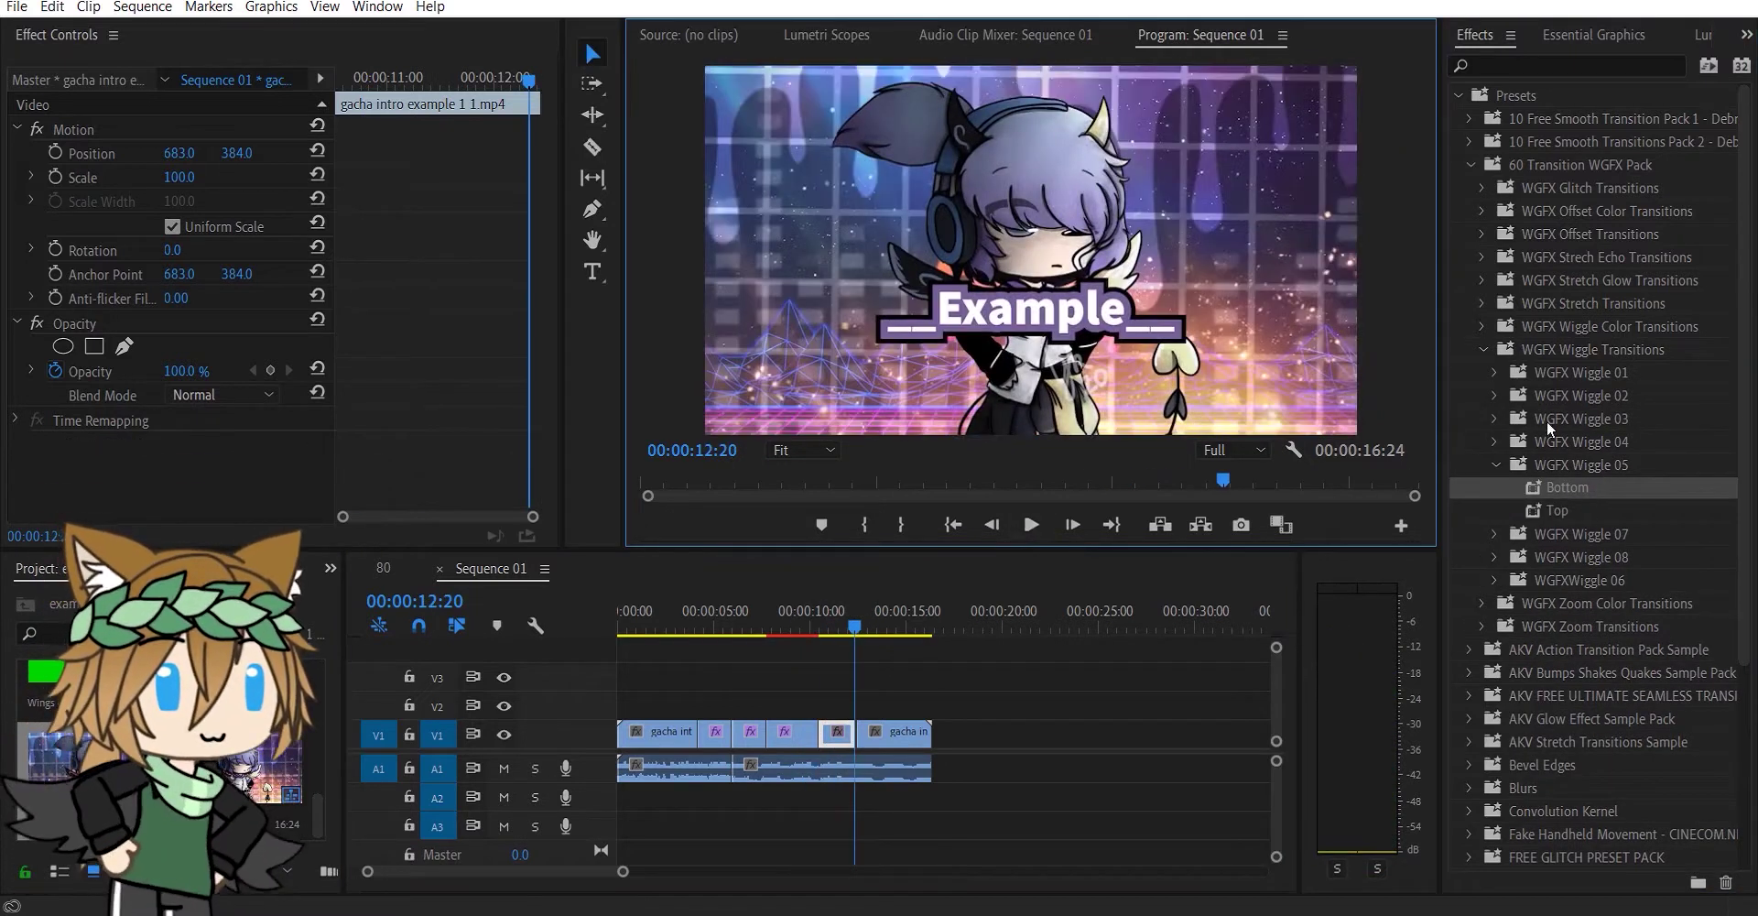
Step: Try the WGFX Zoom 02 Bottom preset on the segment between the 10.5- and 12.5-second cuts
click(1470, 119)
click(1470, 120)
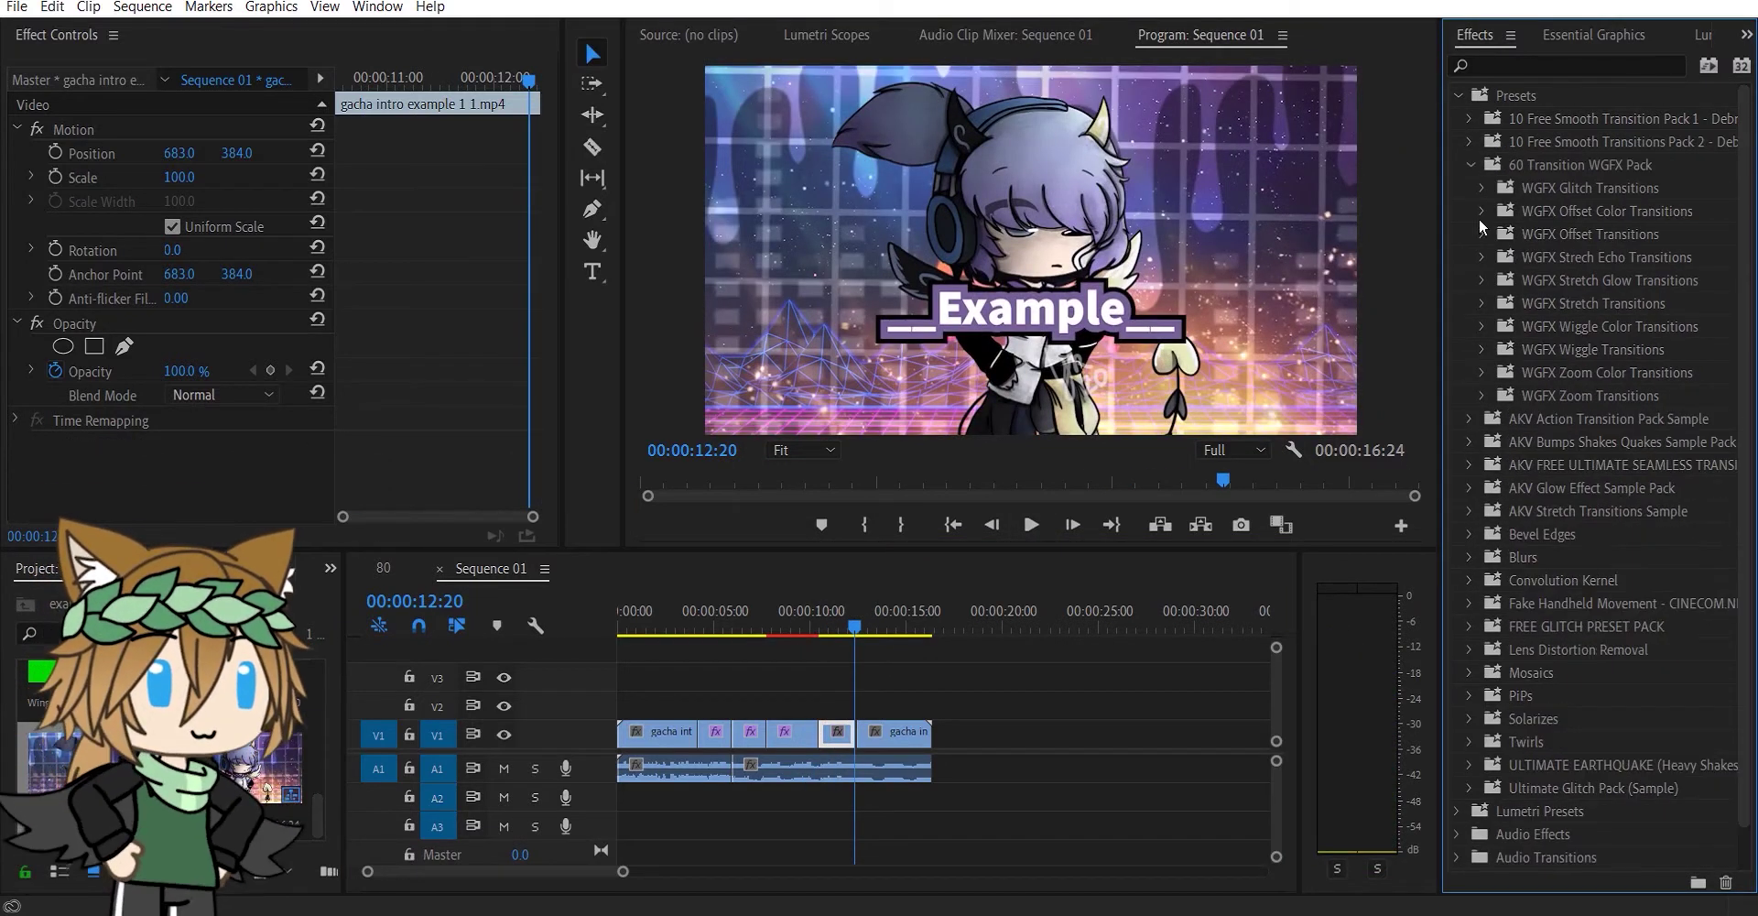
click(1484, 396)
click(1496, 626)
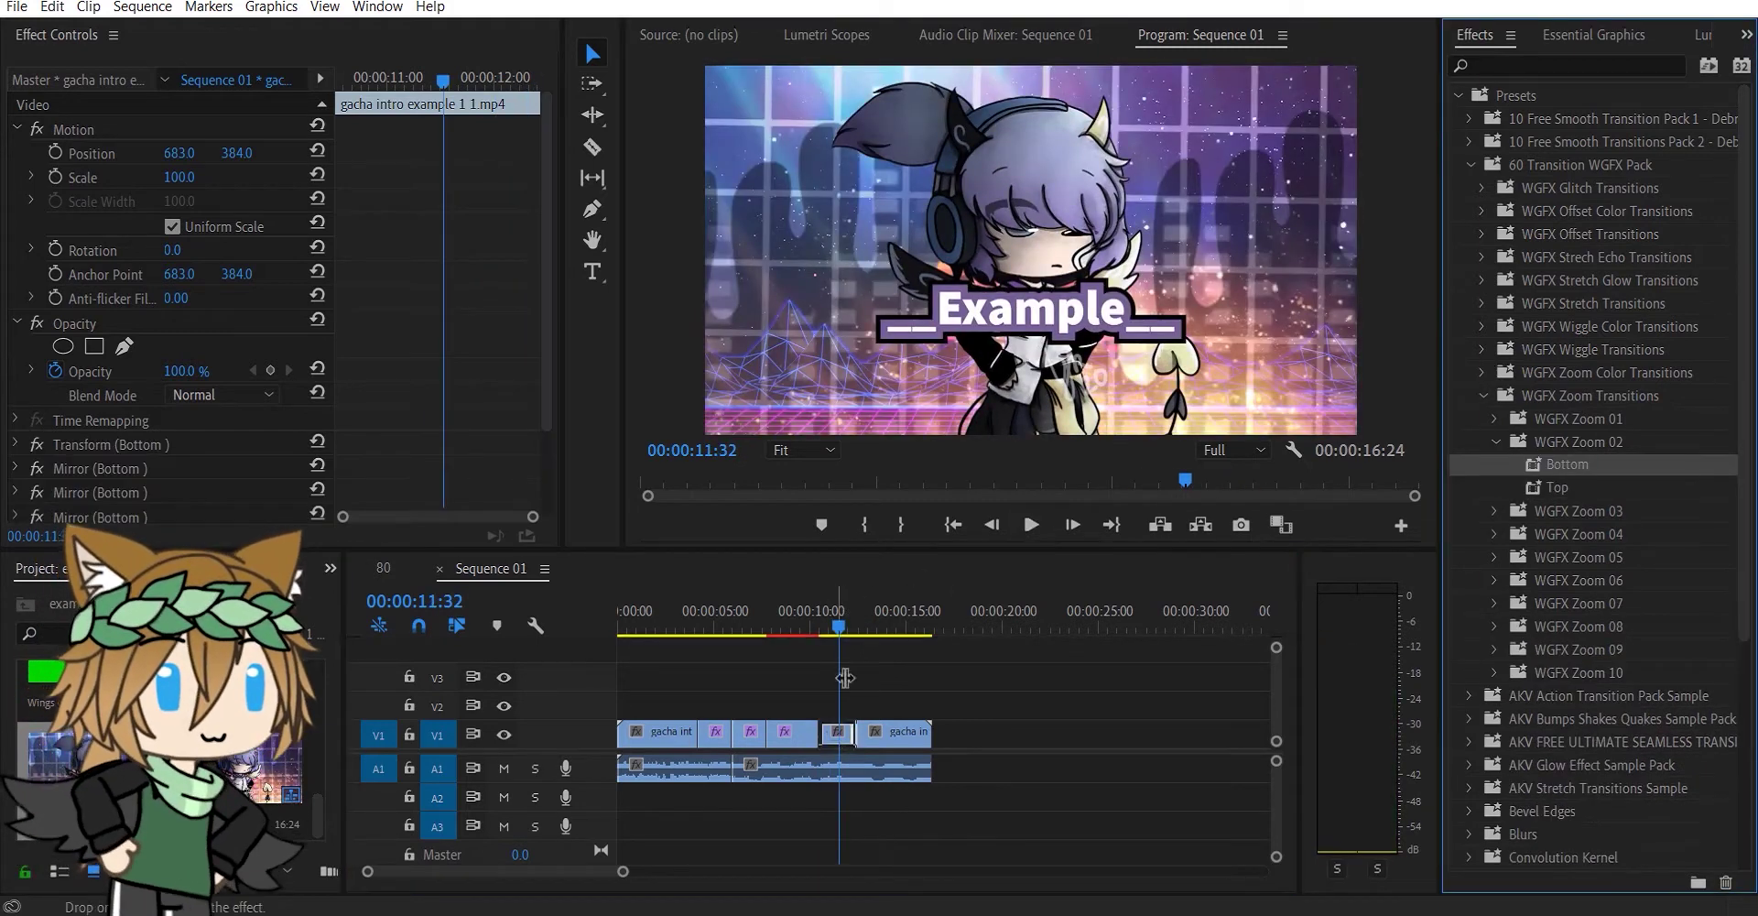
mouse_move(839, 626)
mouse_down()
mouse_move(785, 626)
mouse_move(855, 627)
mouse_move(811, 629)
mouse_up()
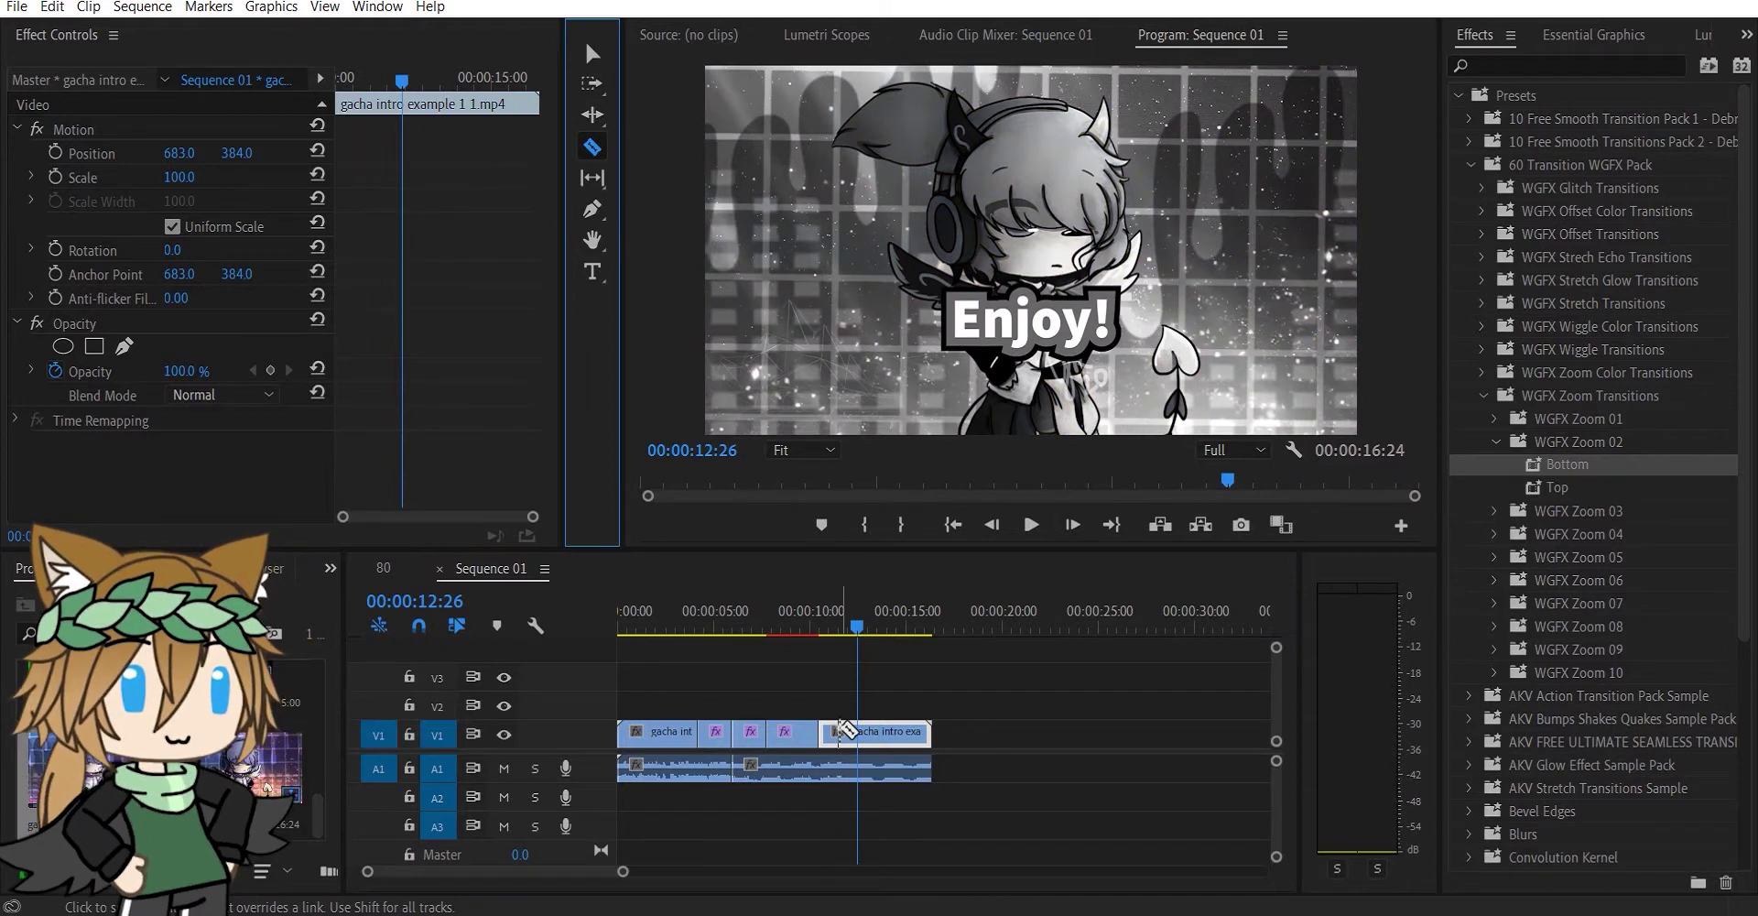
Step: Try the WGFX Zoom 02 Bottom preset where the Enjoy! title begins, play it, and undo it
drag(1568, 464, 857, 733)
click(844, 629)
key(space)
key(ctrl+z)
Step: Apply the WGFX Zoom 02 Top and Bottom presets to the segment around the change to the Enjoy! title and play it
click(856, 628)
drag(1557, 487, 856, 733)
drag(1568, 464, 856, 733)
click(1032, 525)
click(853, 627)
click(1032, 525)
drag(877, 628, 857, 628)
key(space)
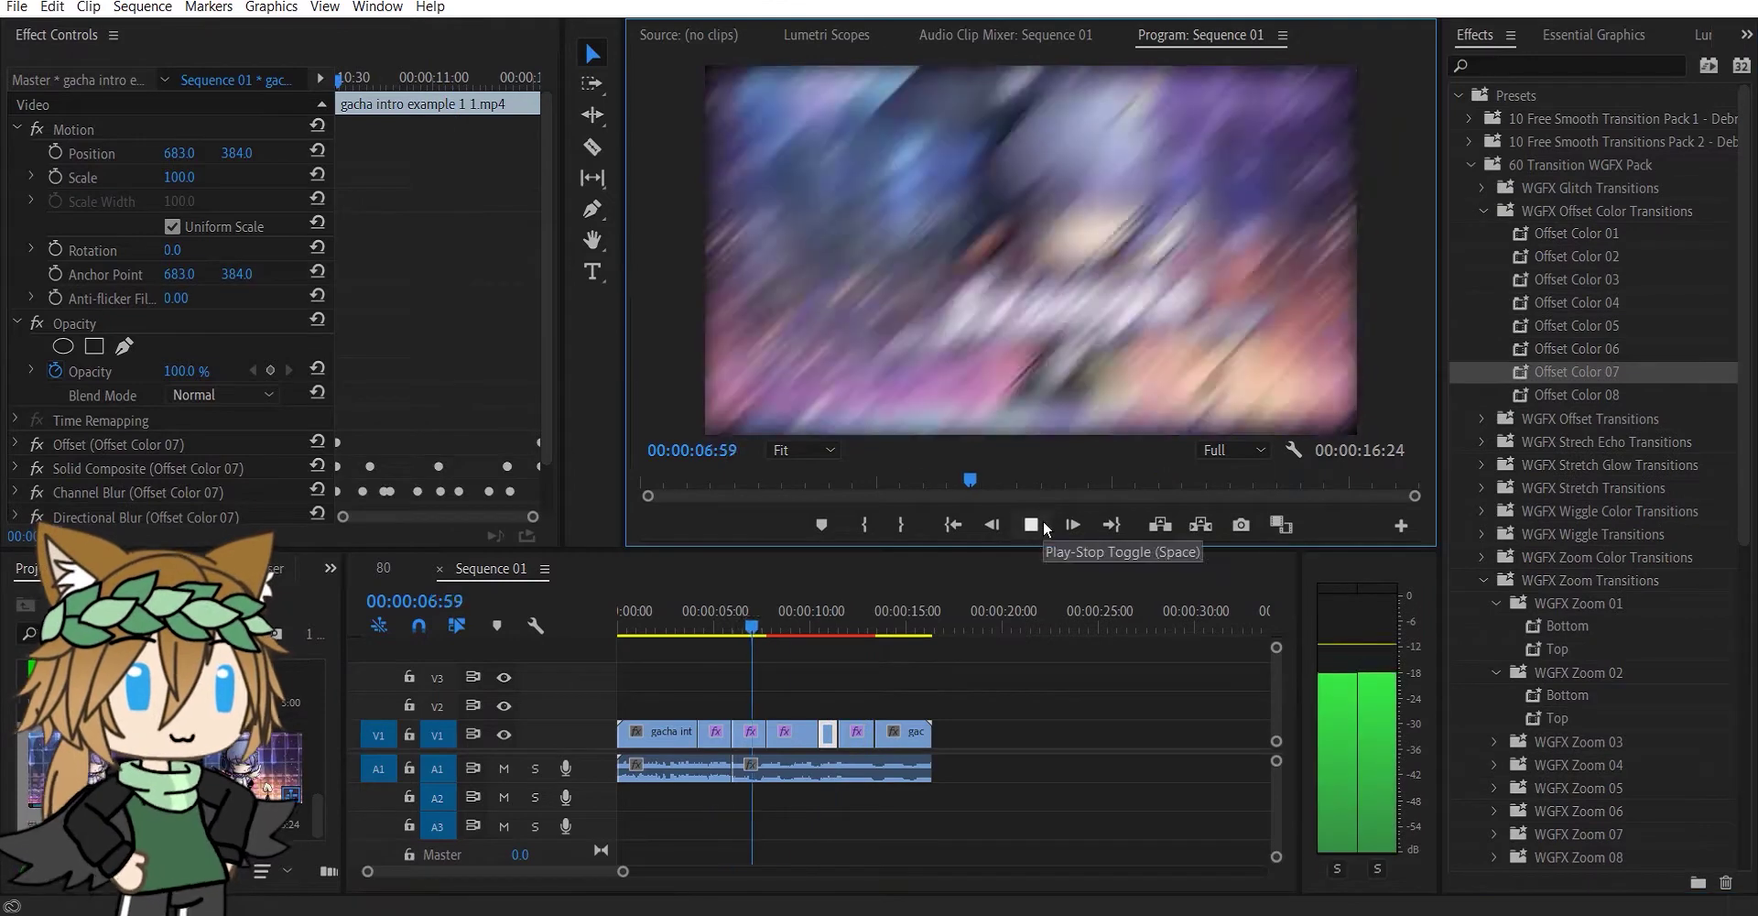
Step: Apply the WGFX Zoom 10 Bottom preset to the last Enjoy! segment and play the sequence from near its start
click(1481, 211)
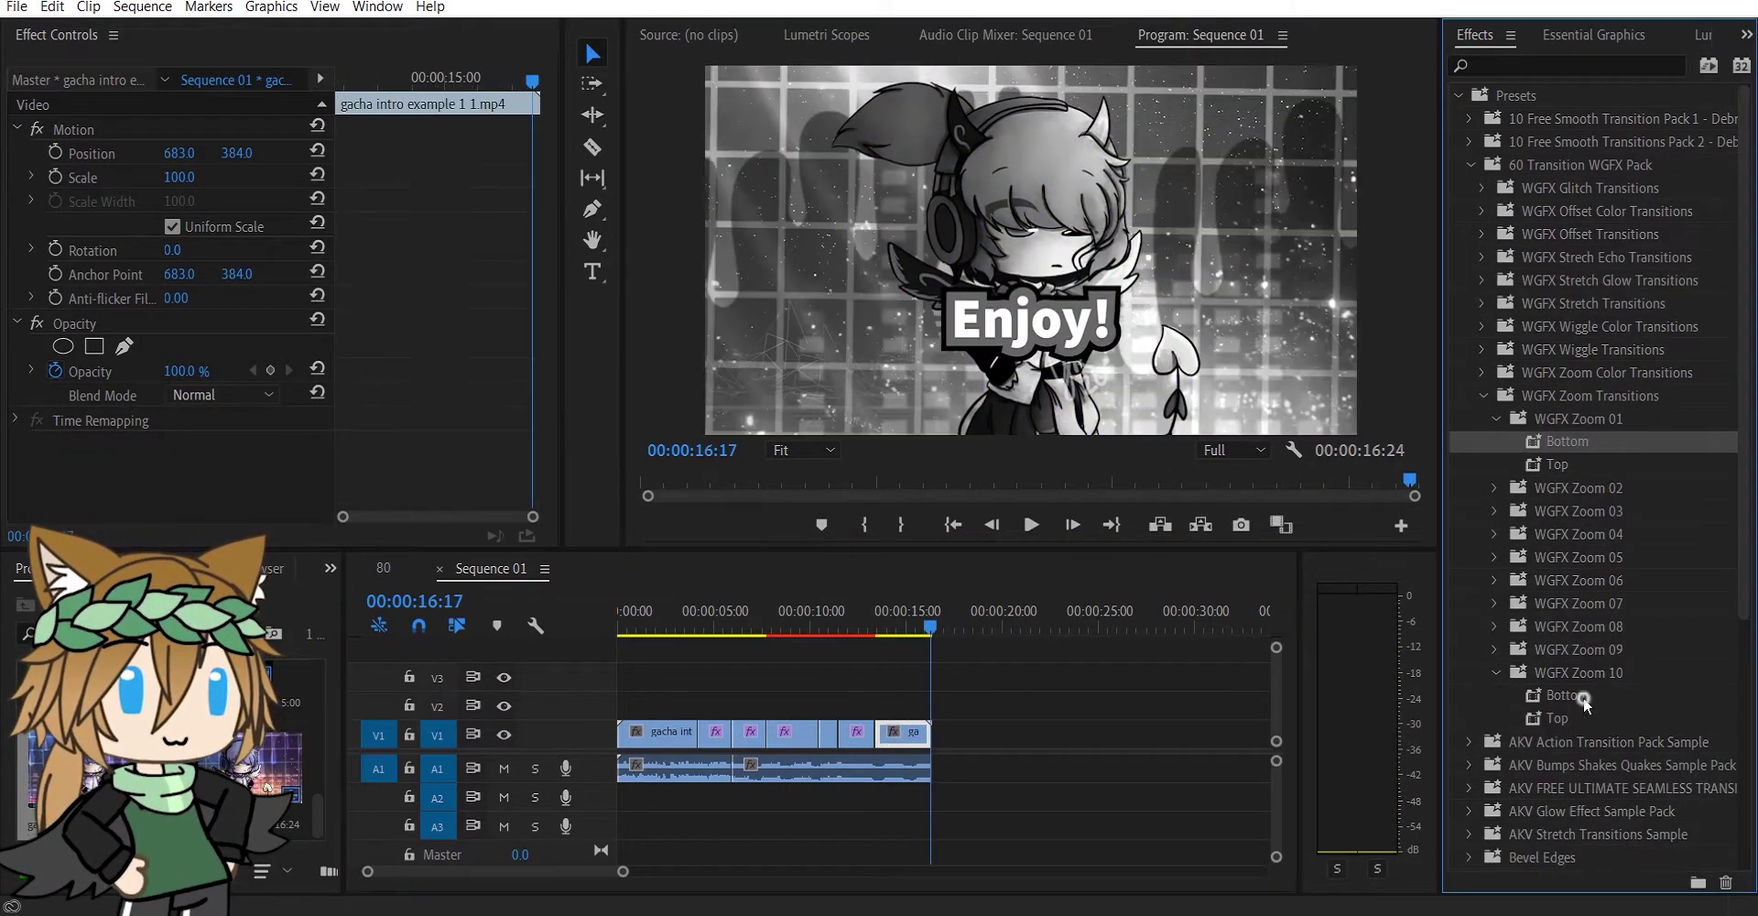
click(922, 631)
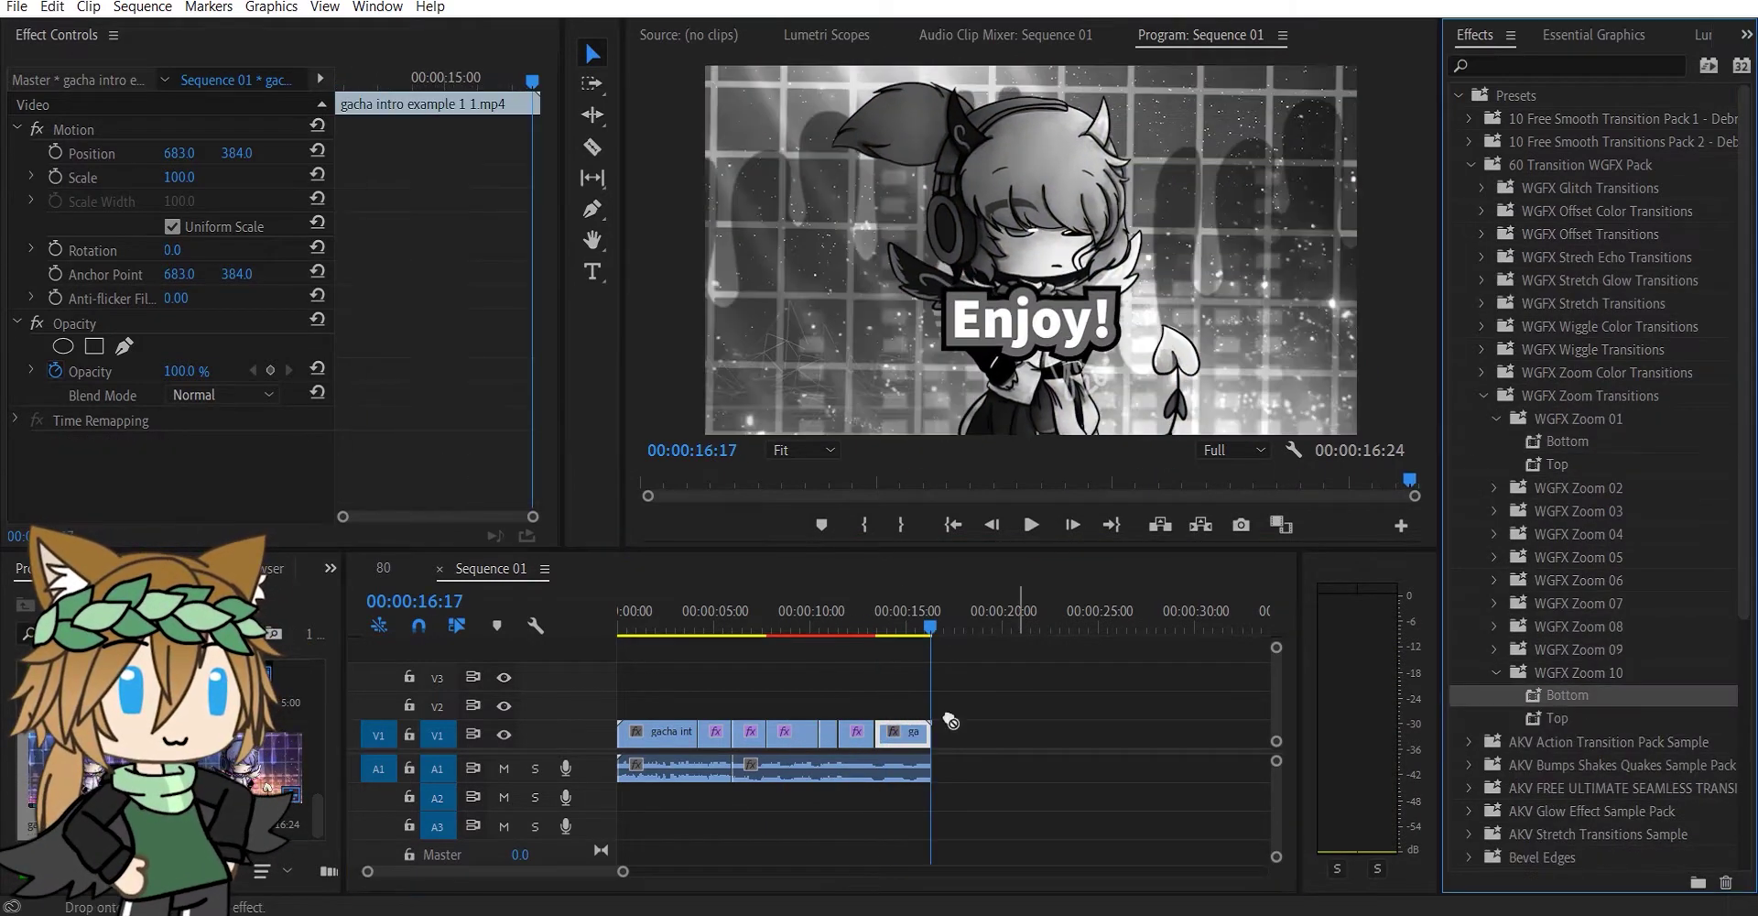
drag(922, 630, 635, 632)
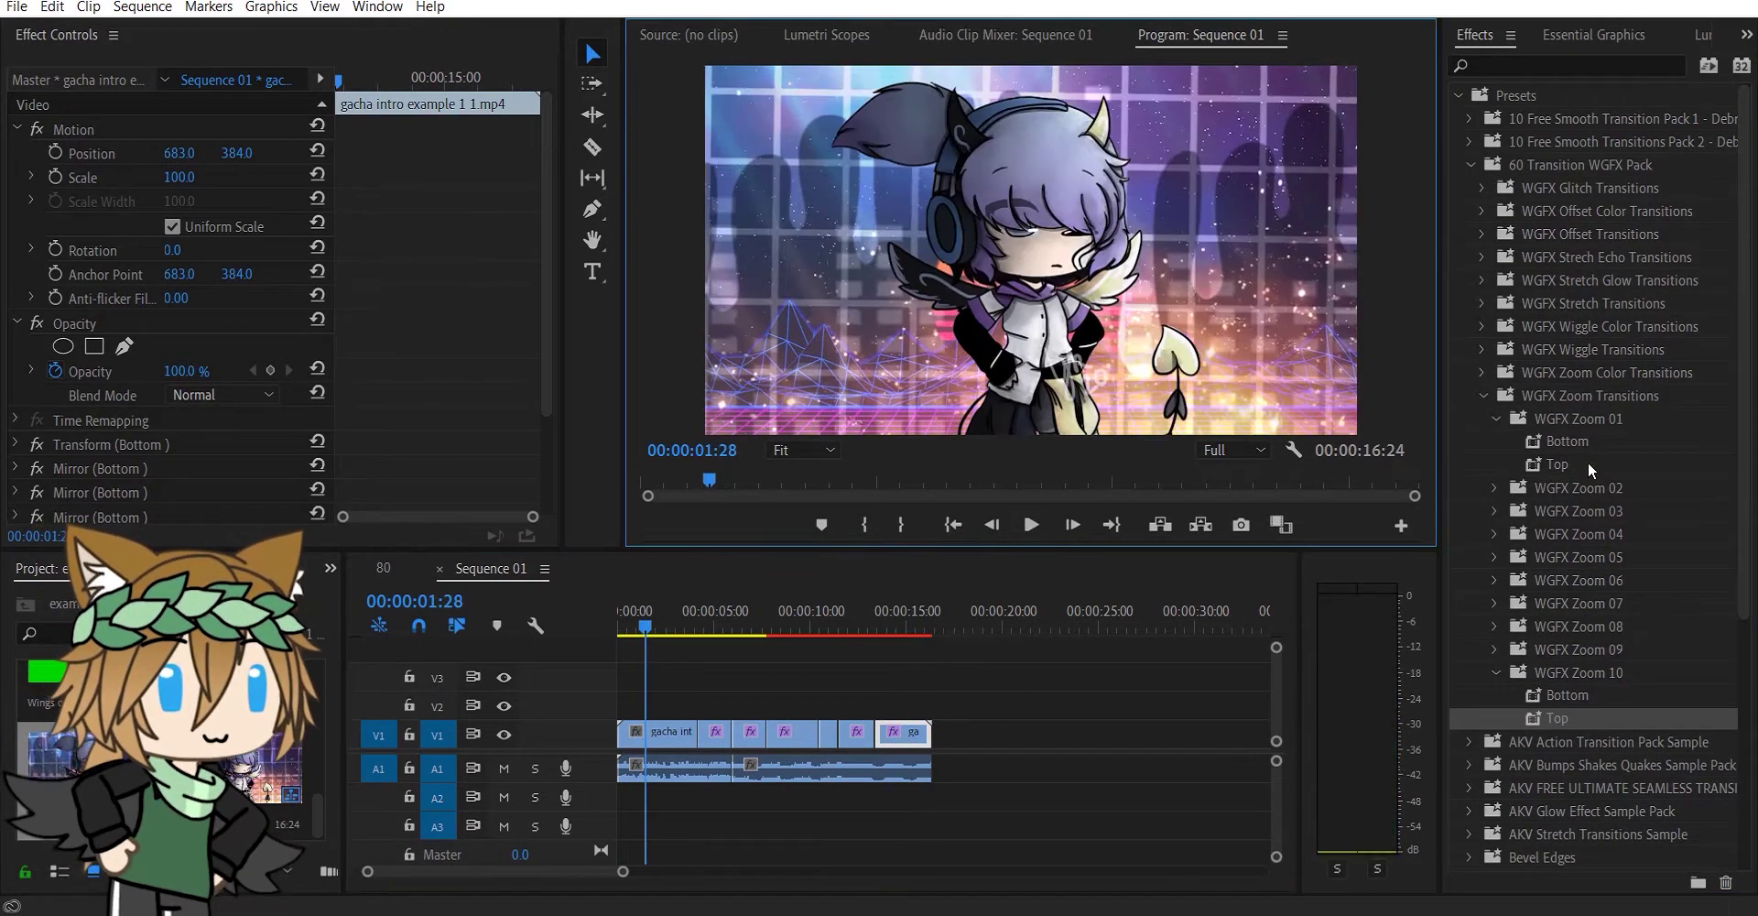
key(space)
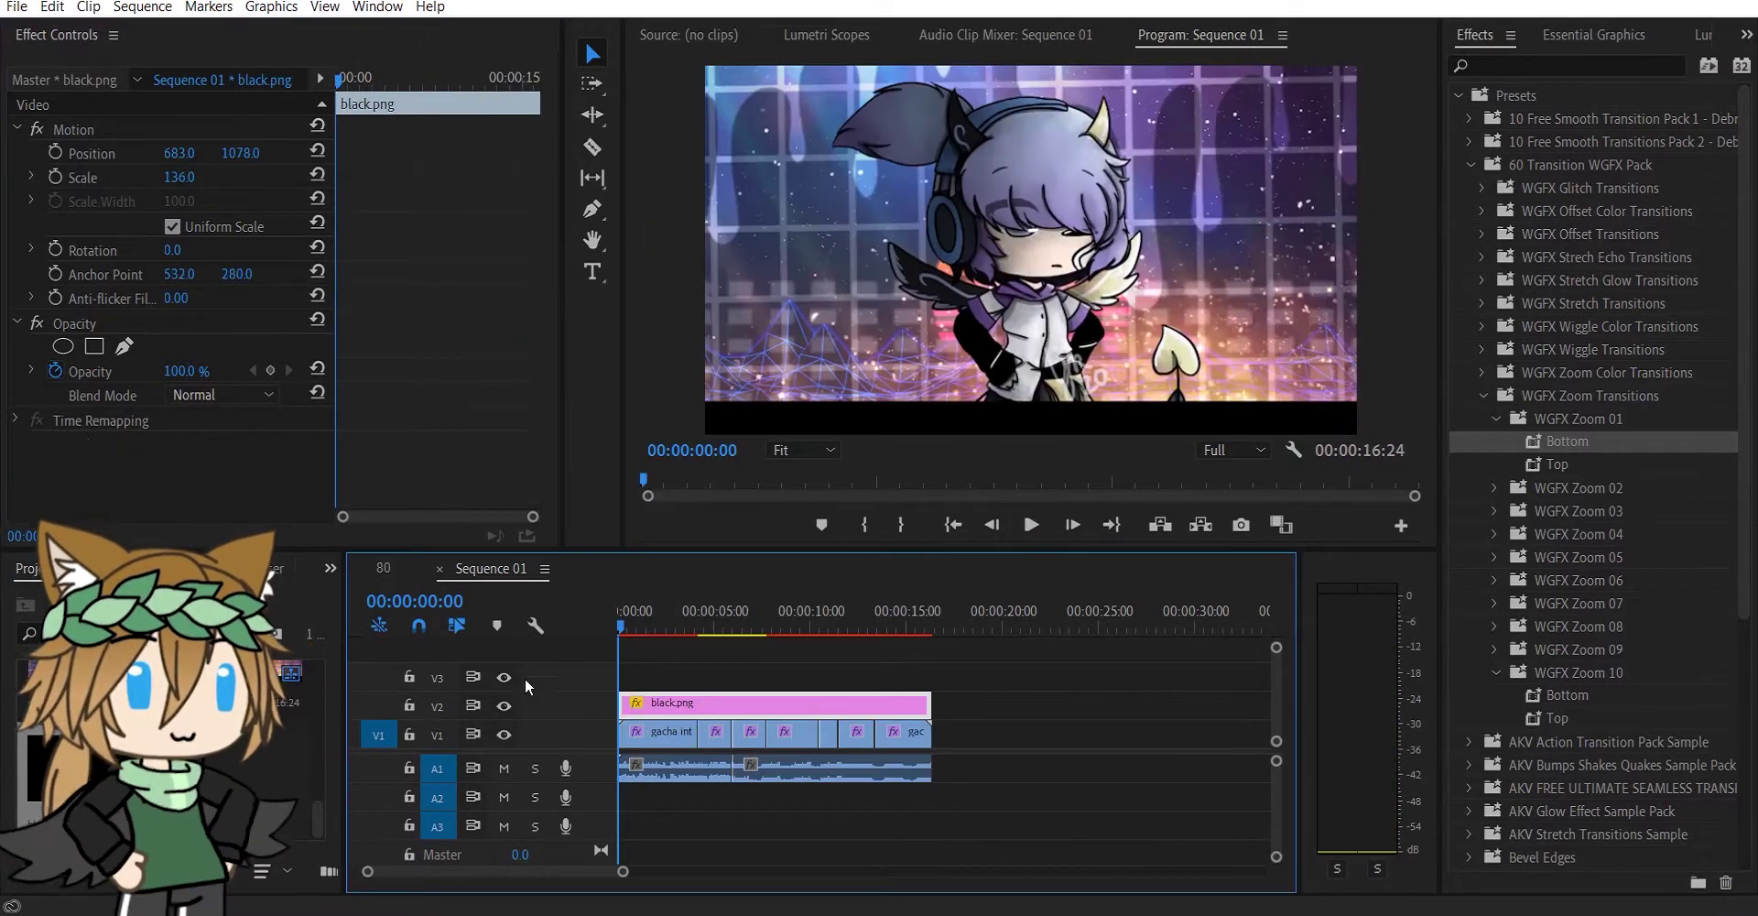
Step: Duplicate the black.png clip onto V3 and set its vertical position to -312 to form the upper black bar
drag(654, 712, 654, 678)
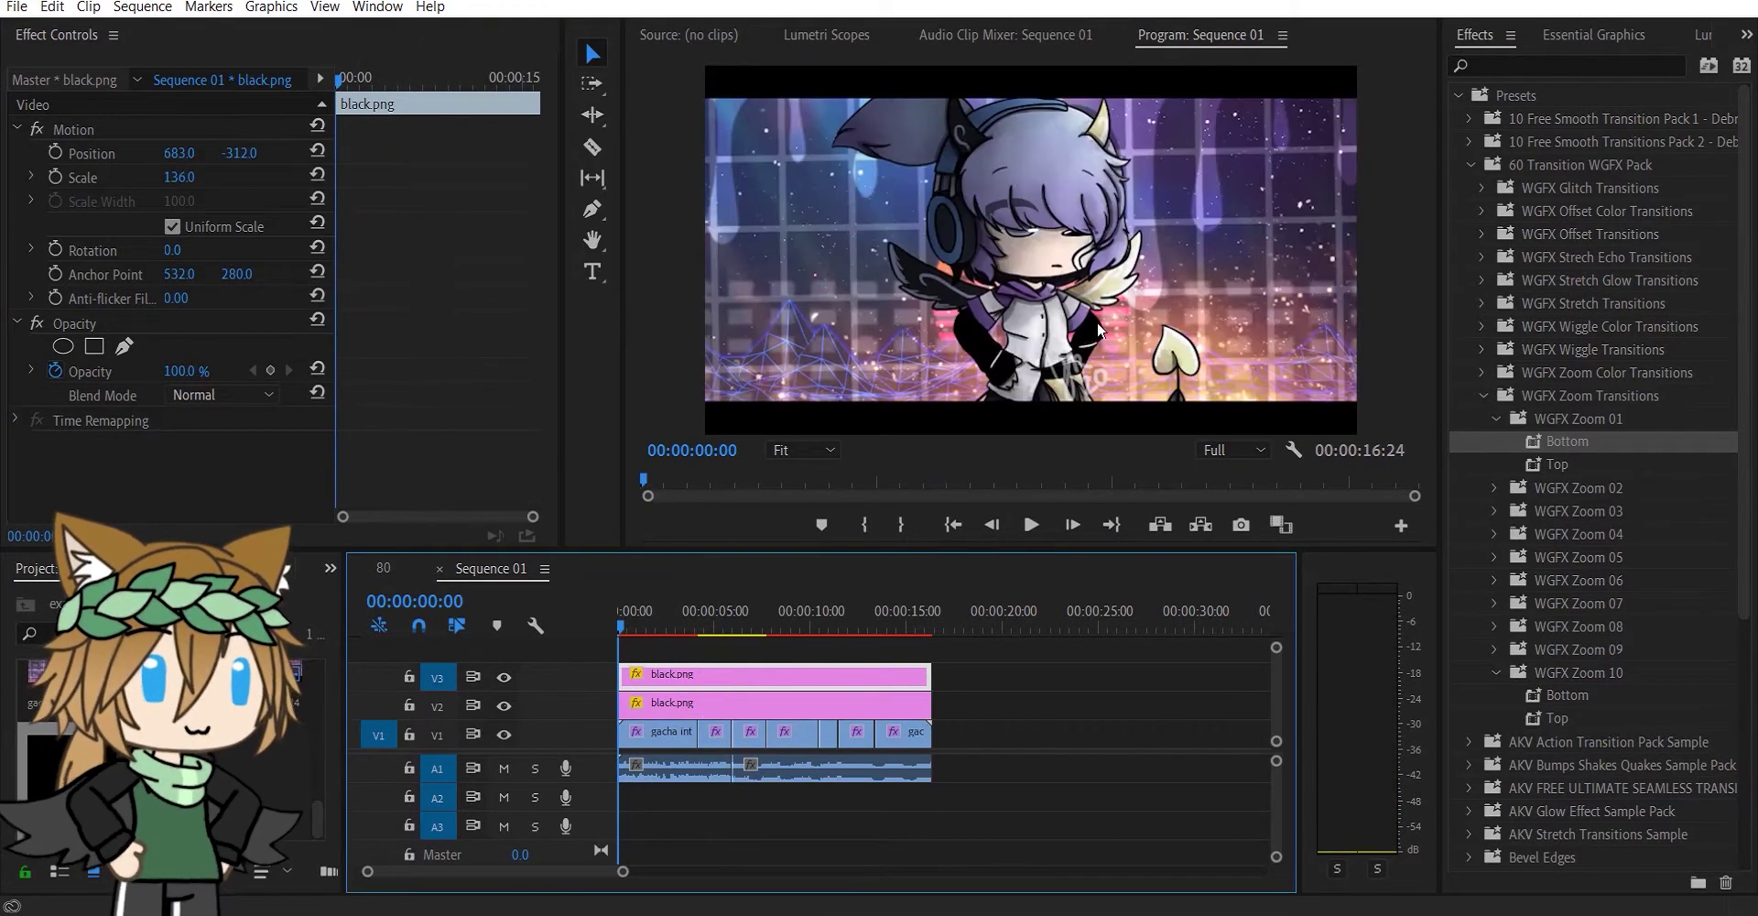
key(ctrl+t)
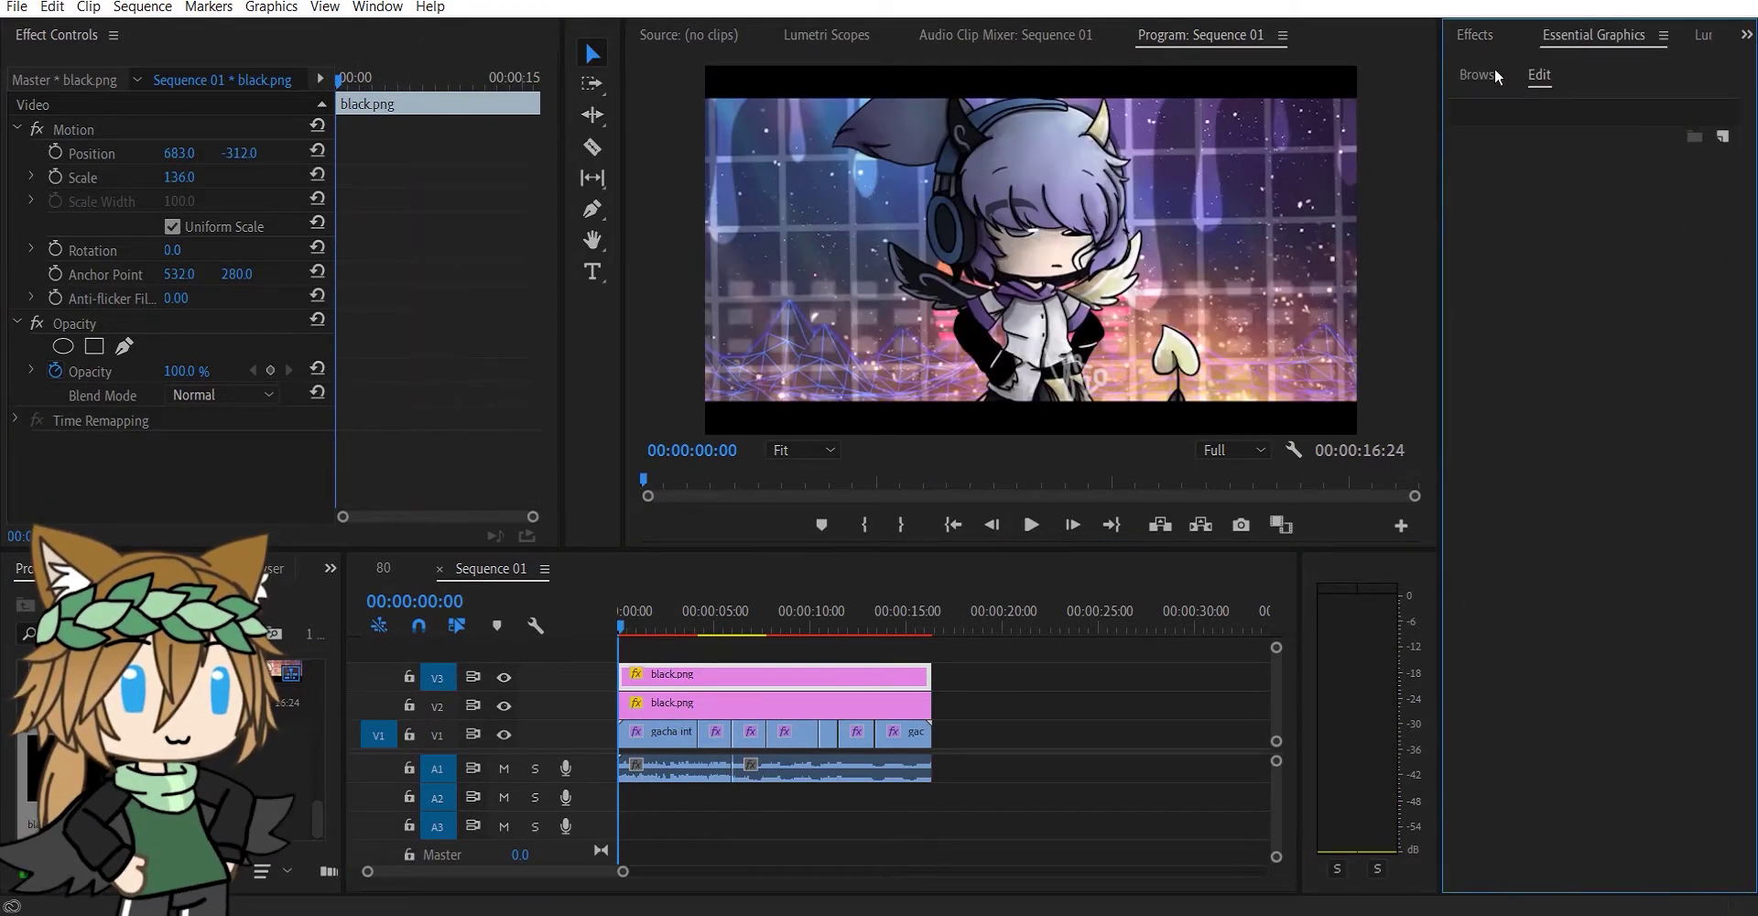
Step: Add the grey text "Sae Videos" at the left end of the lower black bar, on V4 across the whole sequence
text(Sae Videos)
click(1723, 583)
click(1685, 475)
drag(1113, 252, 953, 252)
click(1722, 583)
click(1648, 492)
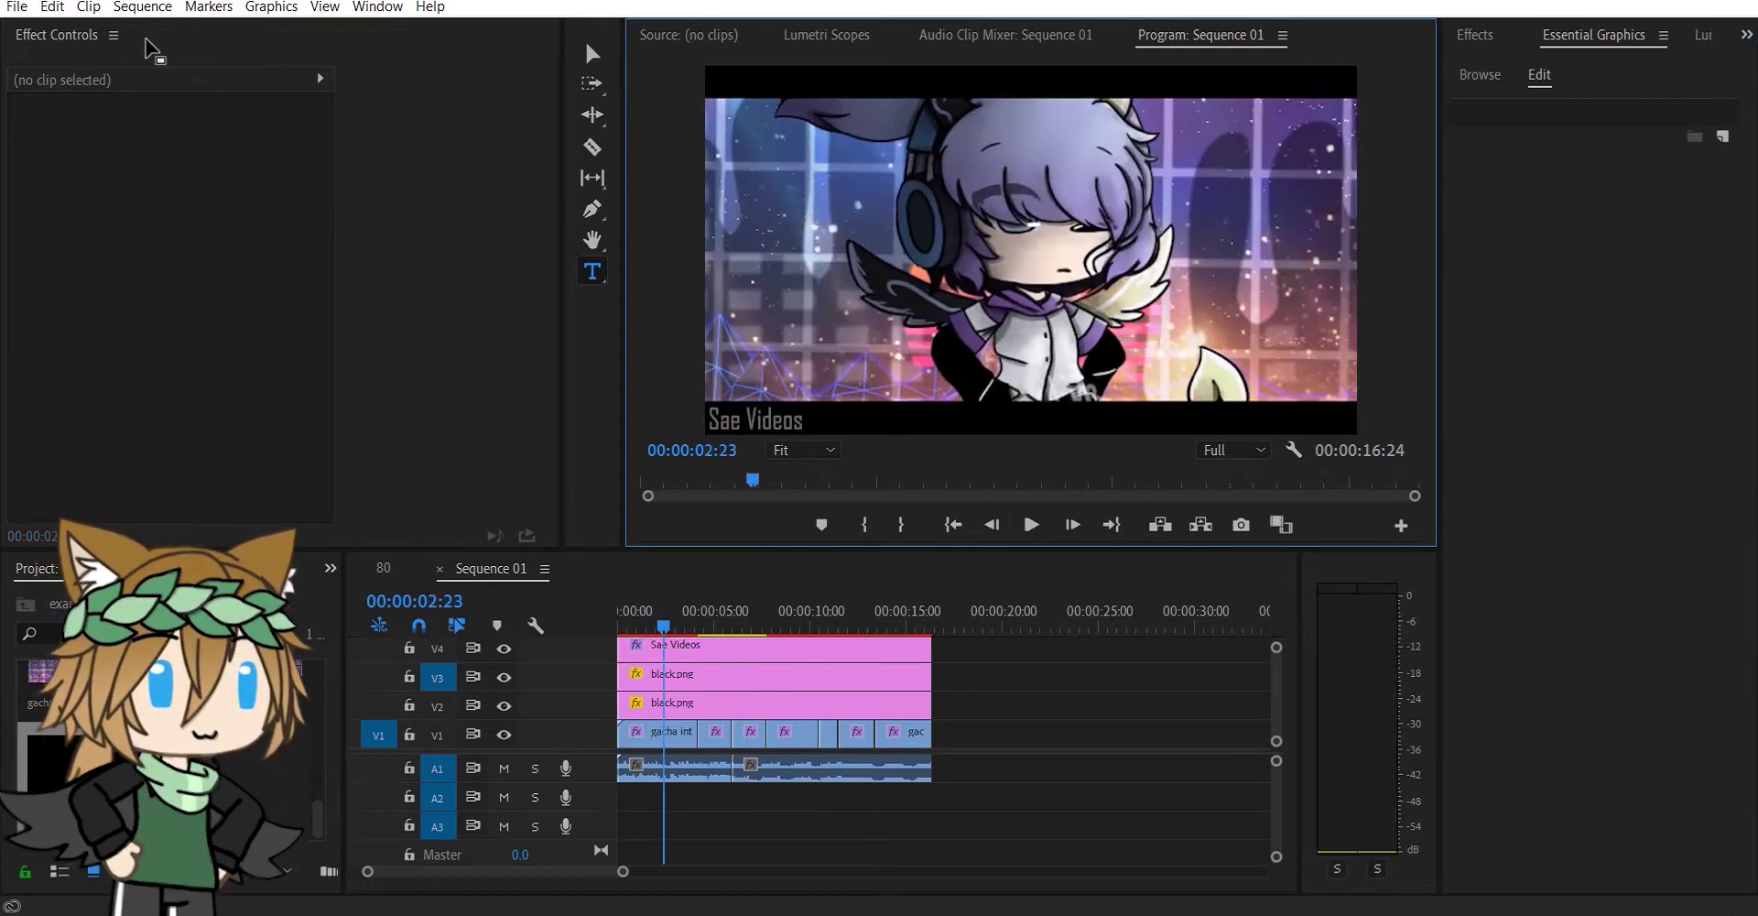
Step: Save the project and export Sequence 01 as an H.264 video named "gacha intro example 1 2"
click(18, 8)
click(36, 232)
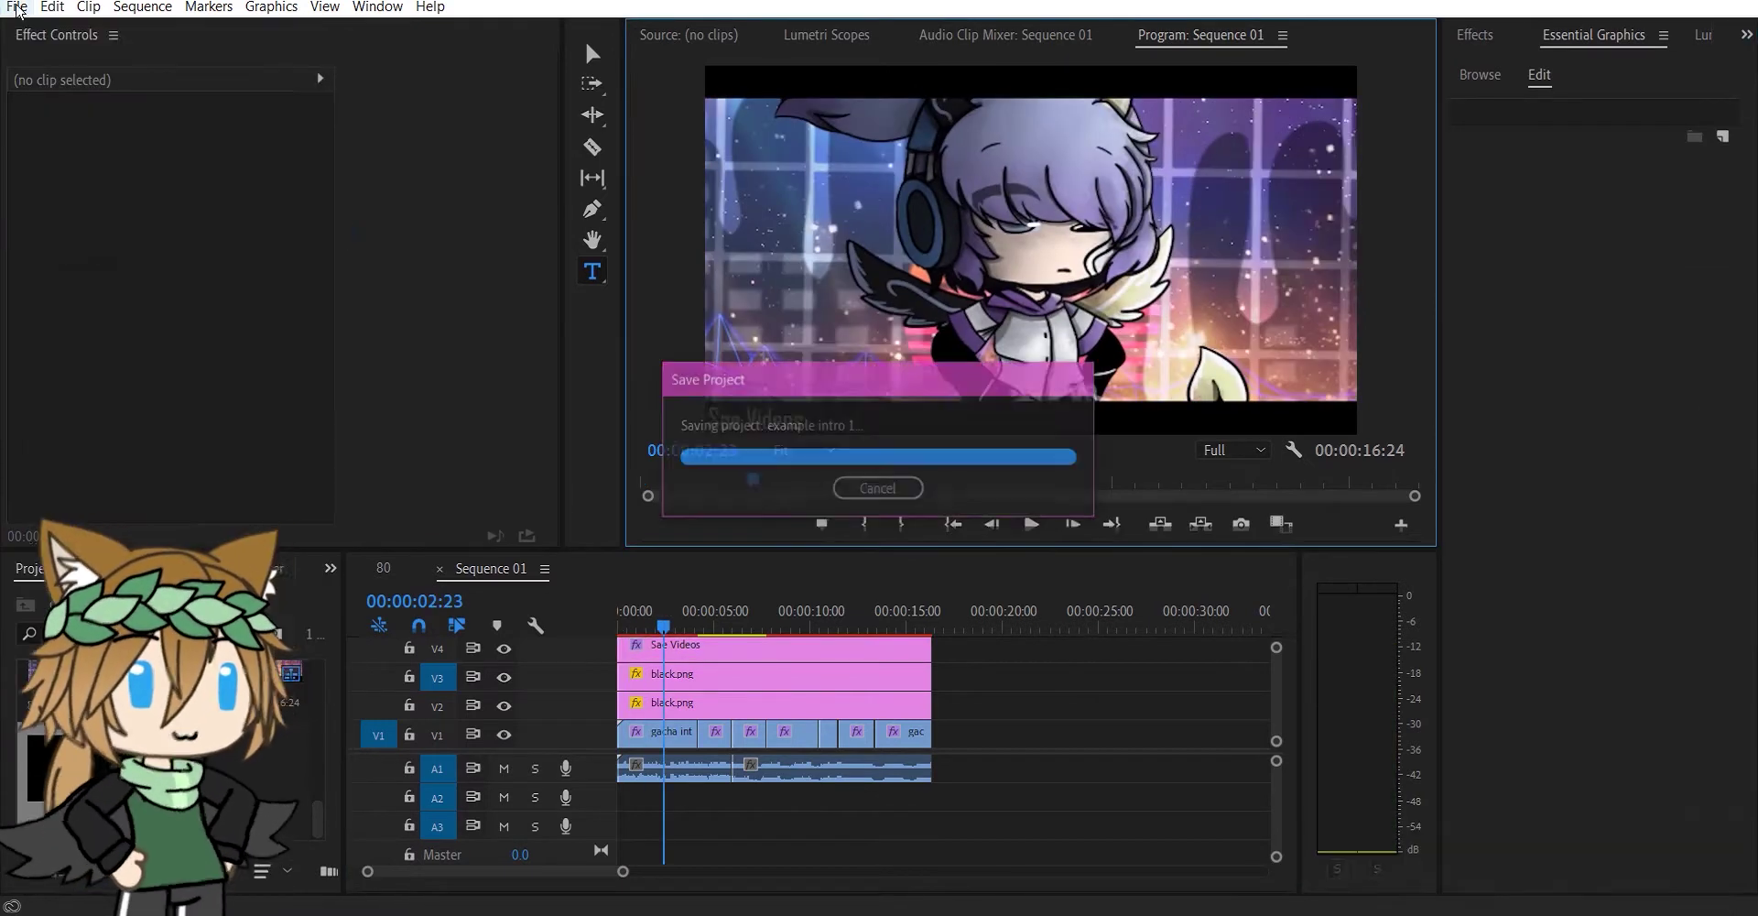
click(17, 7)
click(408, 584)
click(1183, 271)
click(465, 249)
click(517, 476)
key(BackSpace)
text(2)
click(888, 560)
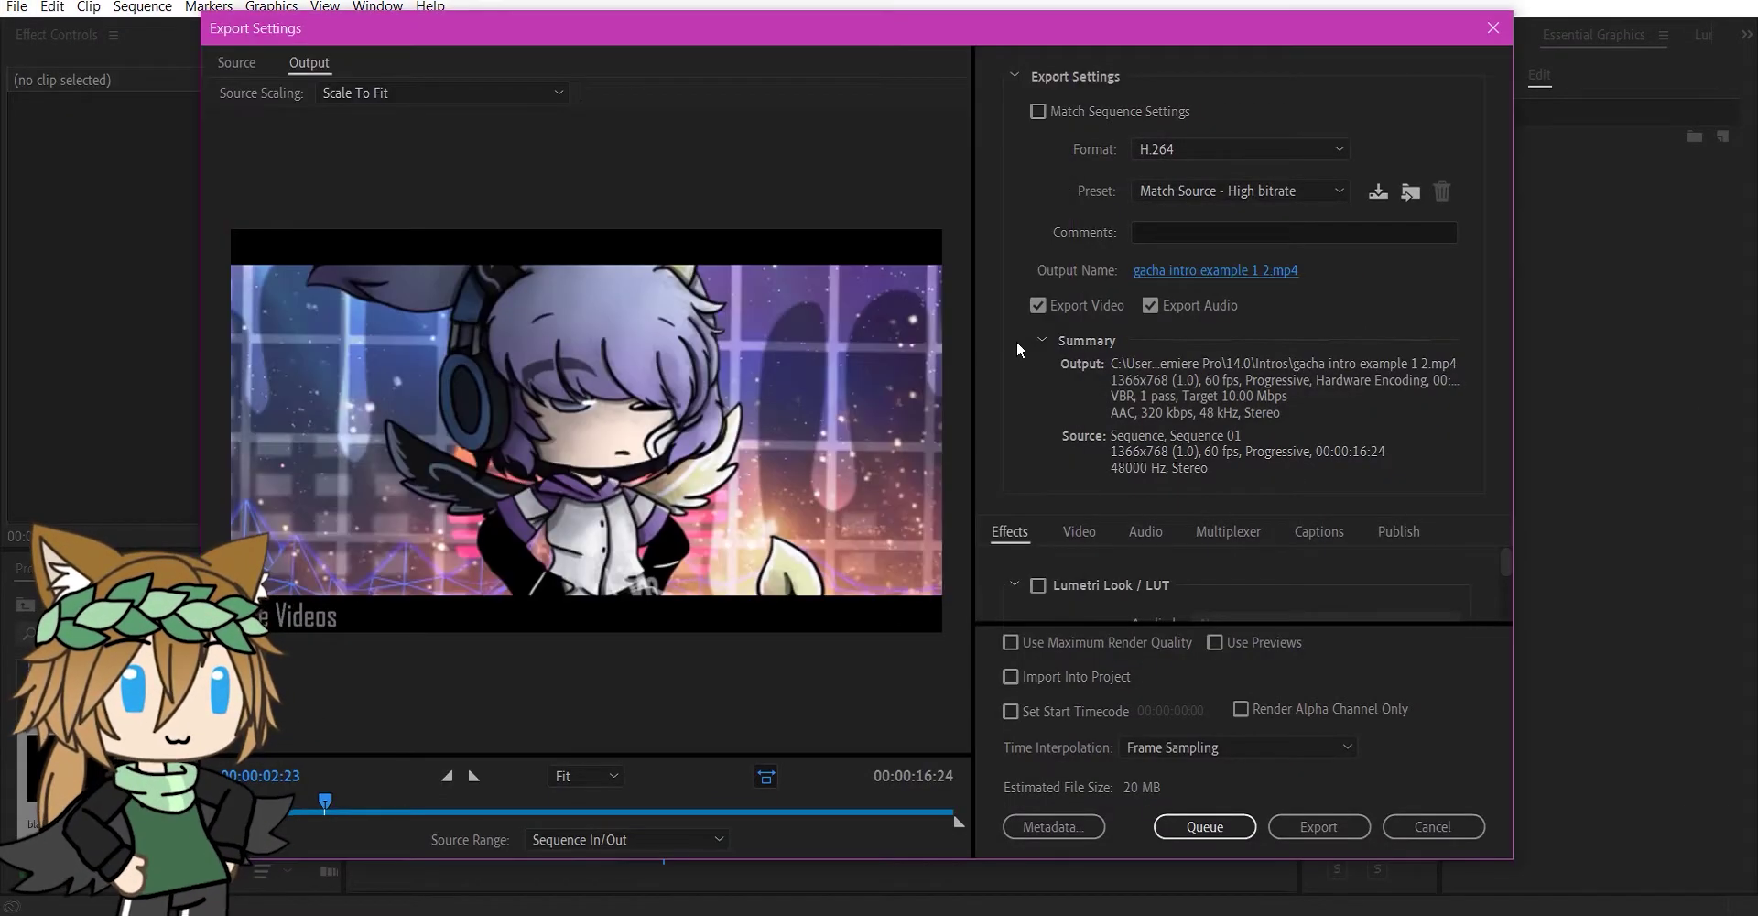
click(1318, 826)
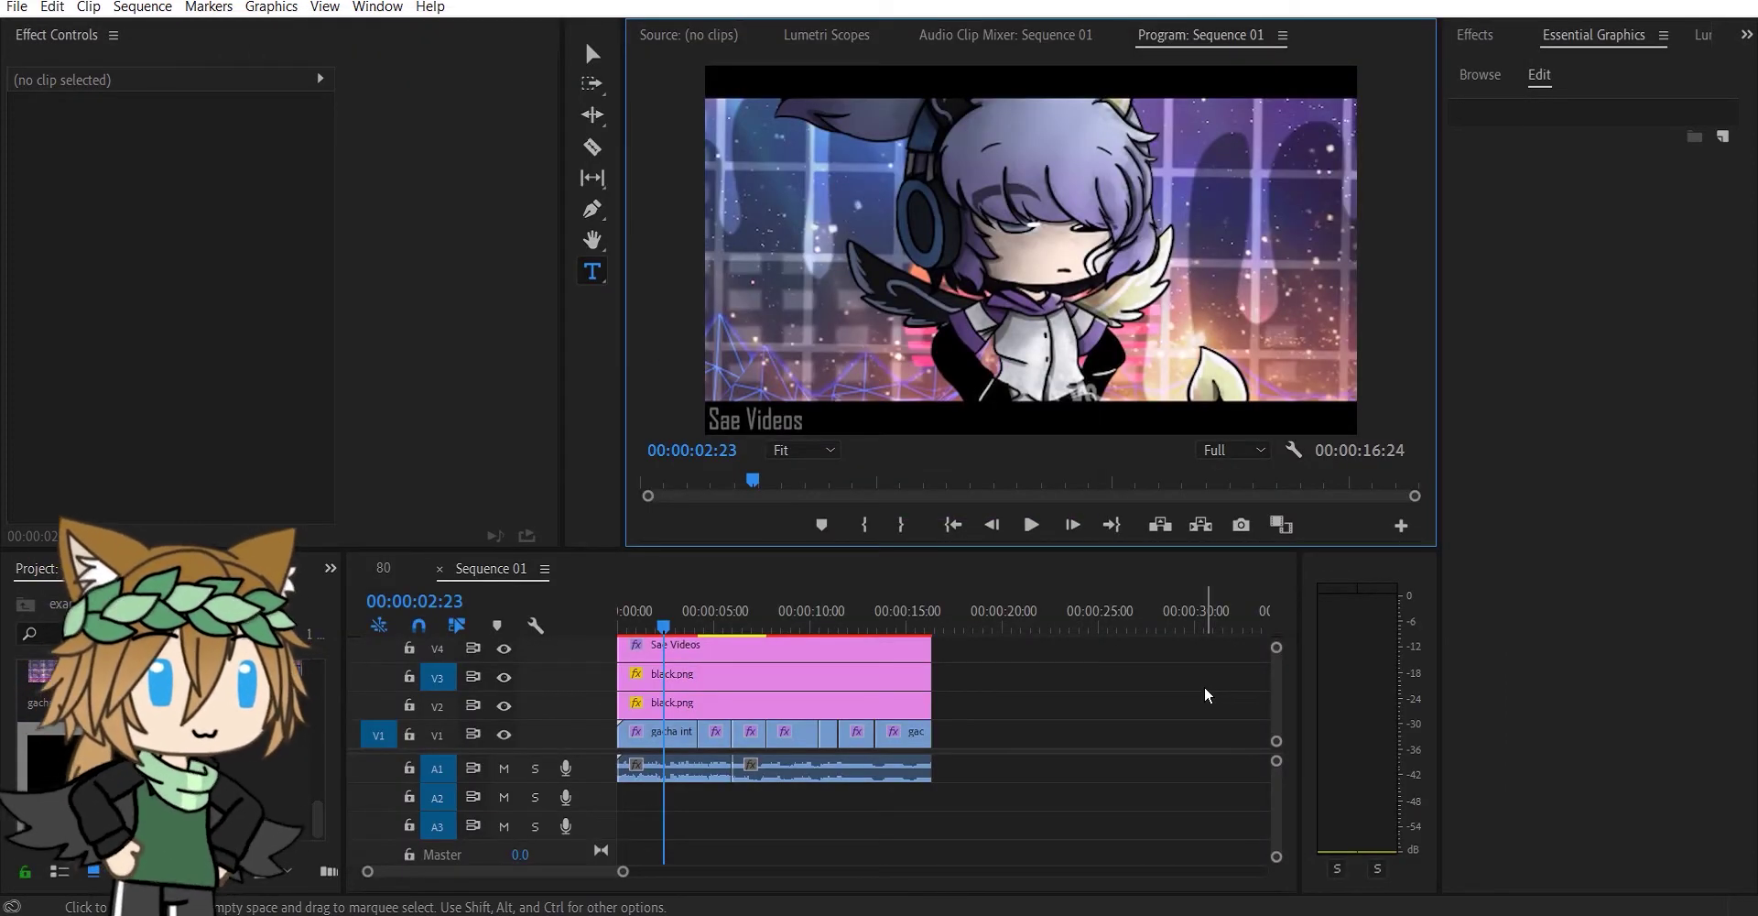
Step: Create a sequence from gacha intro example 1 2.mp4 and stack a copy of its video on V2
click(17, 7)
click(495, 71)
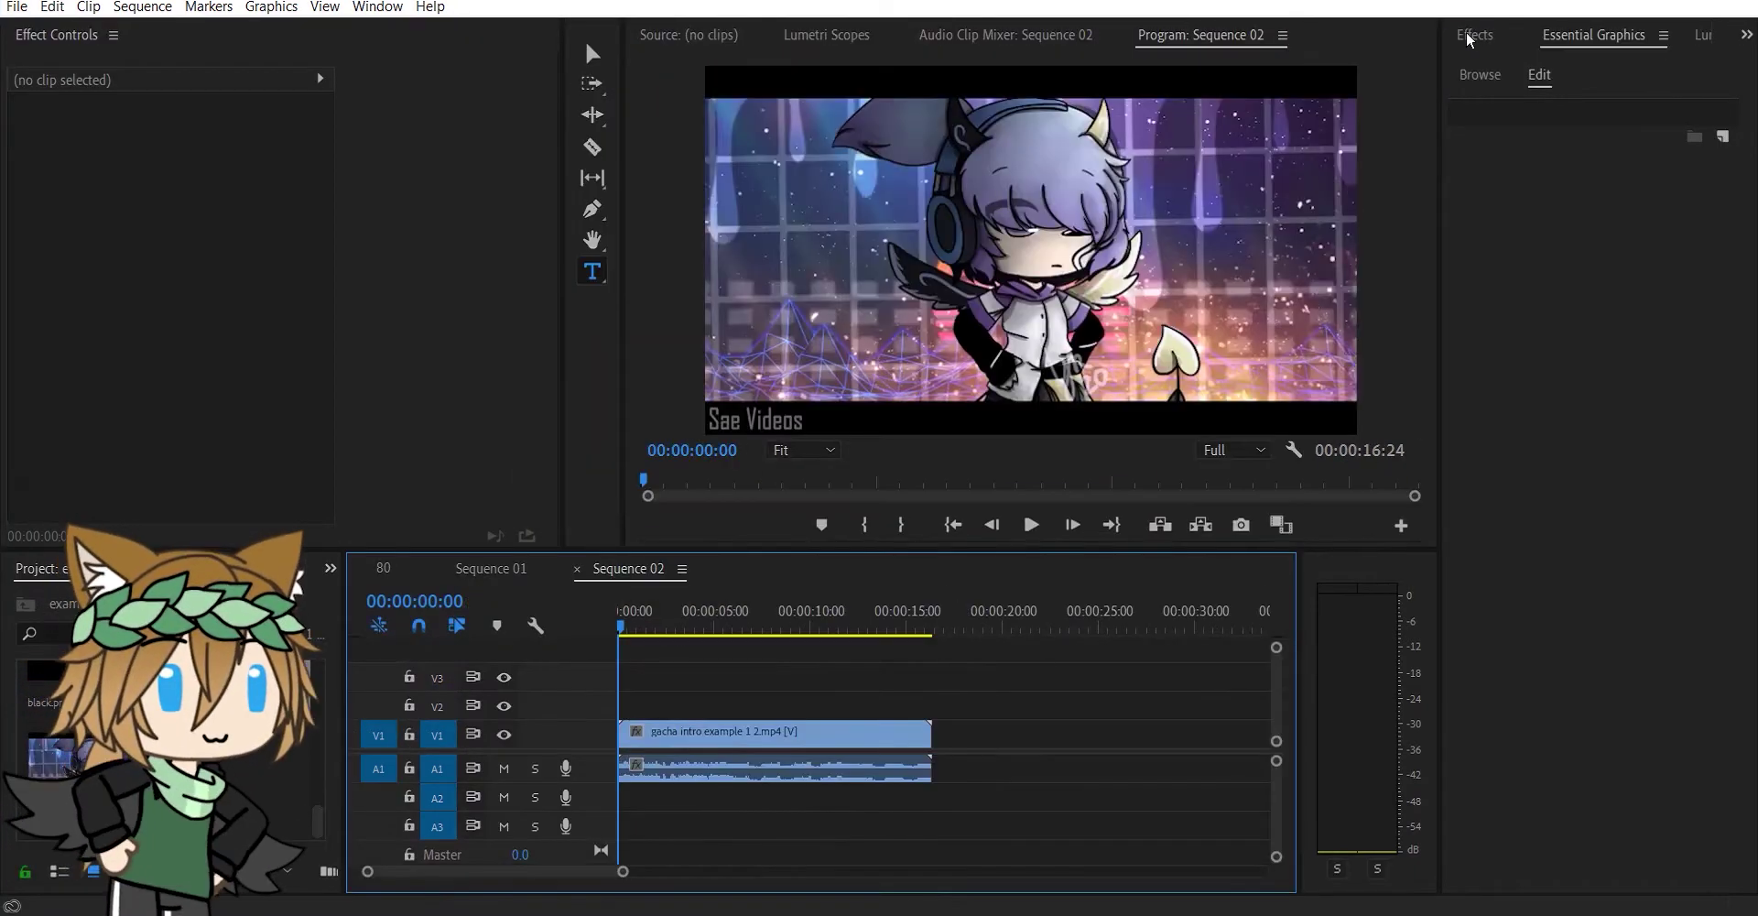
right_click(903, 724)
click(1017, 24)
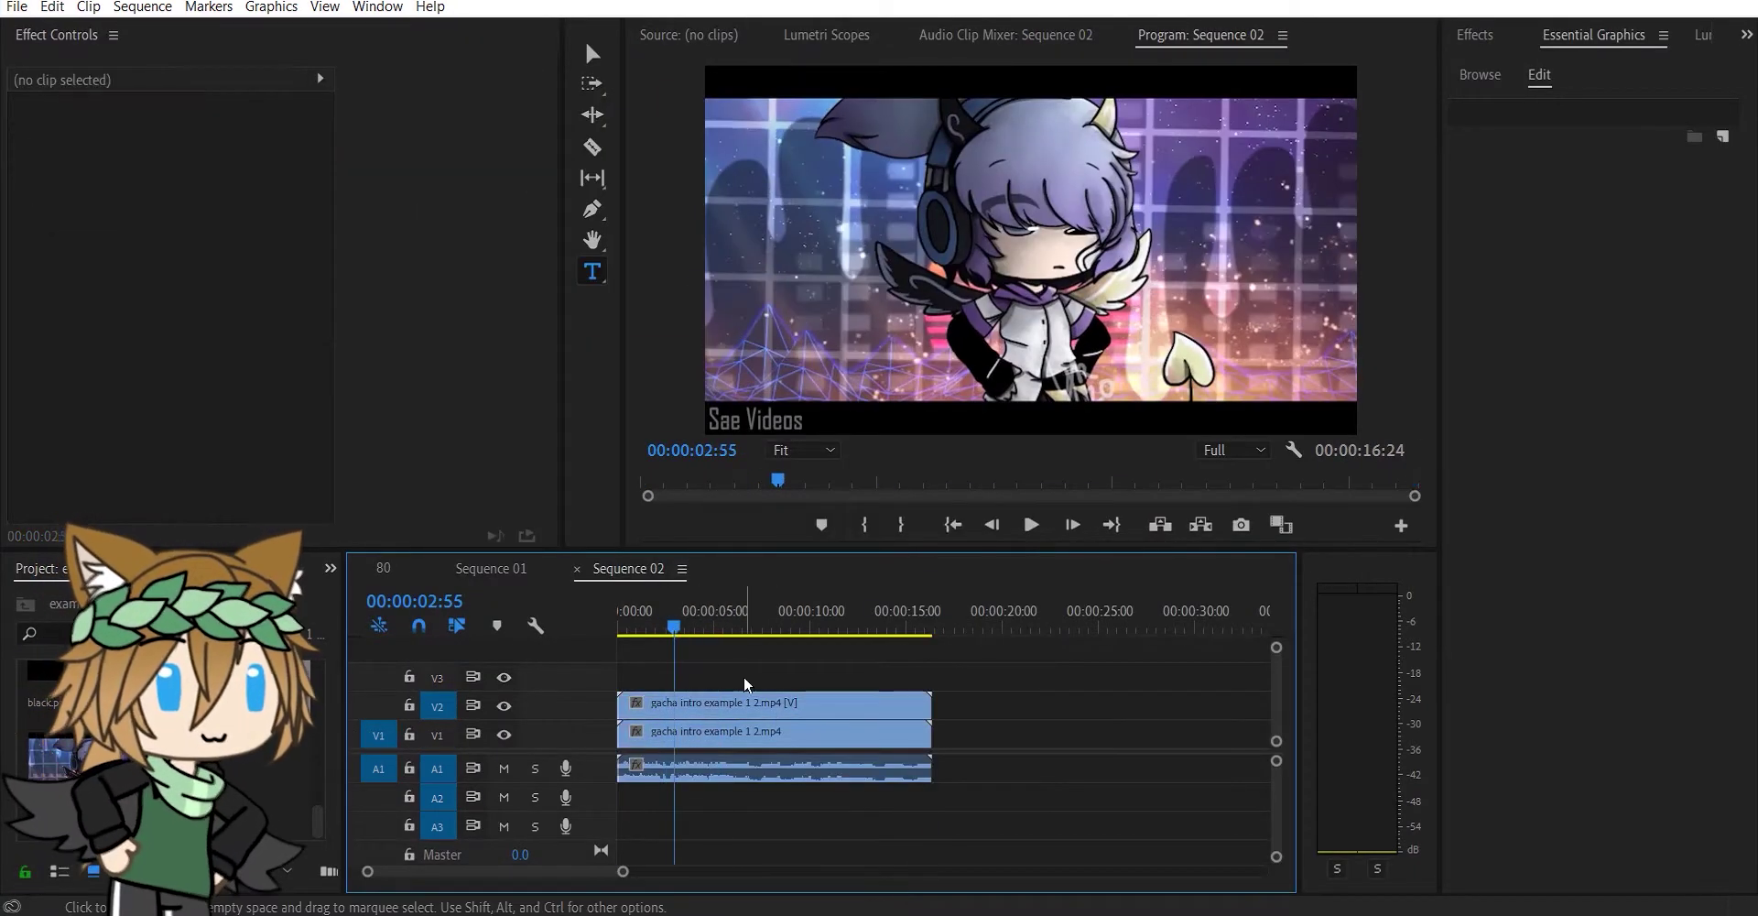
Step: Give the upper clip the VR Glow effect, the Lighten blend mode and 63% opacity, and play the sequence
click(747, 701)
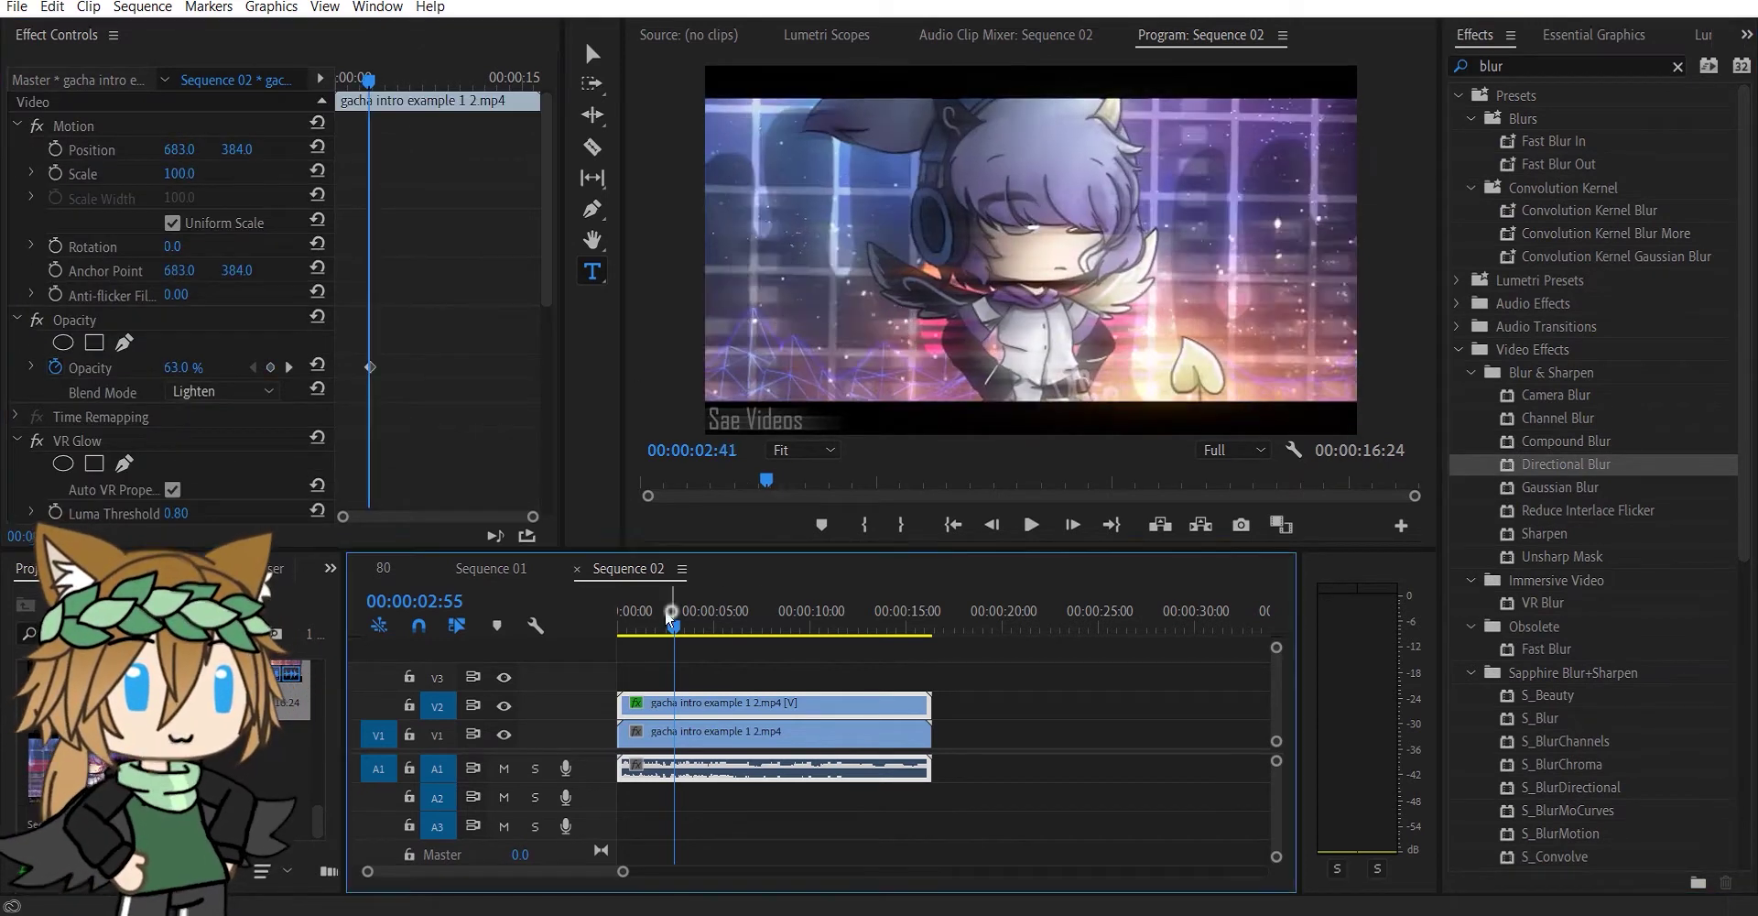
click(1031, 524)
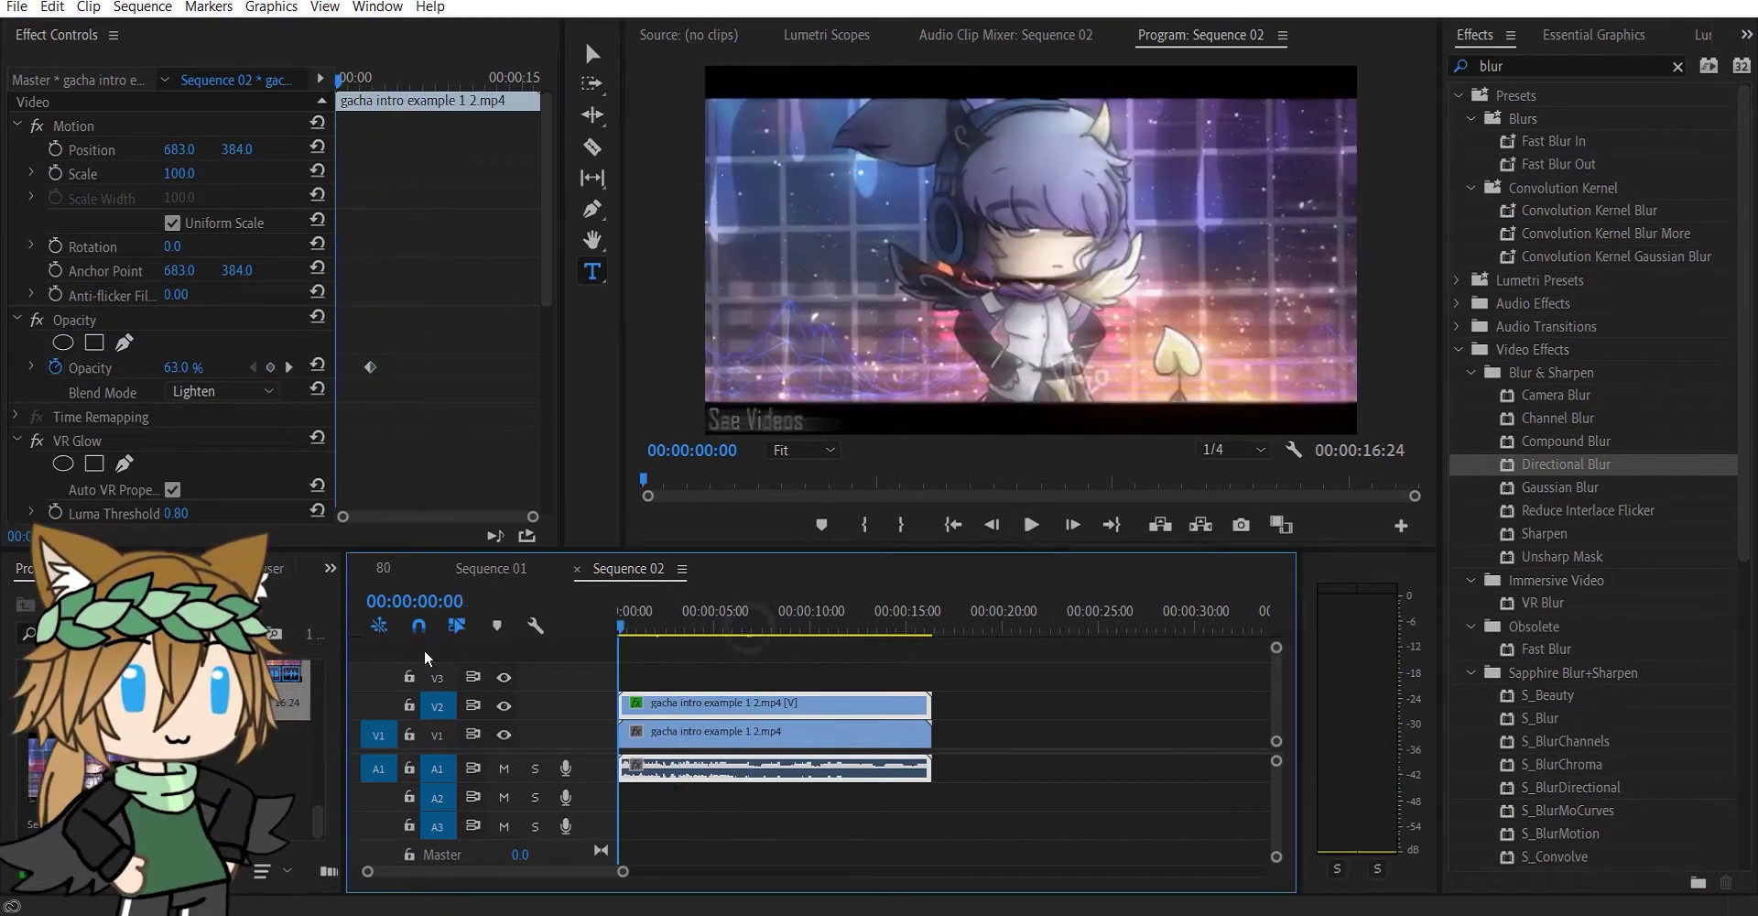
click(1031, 523)
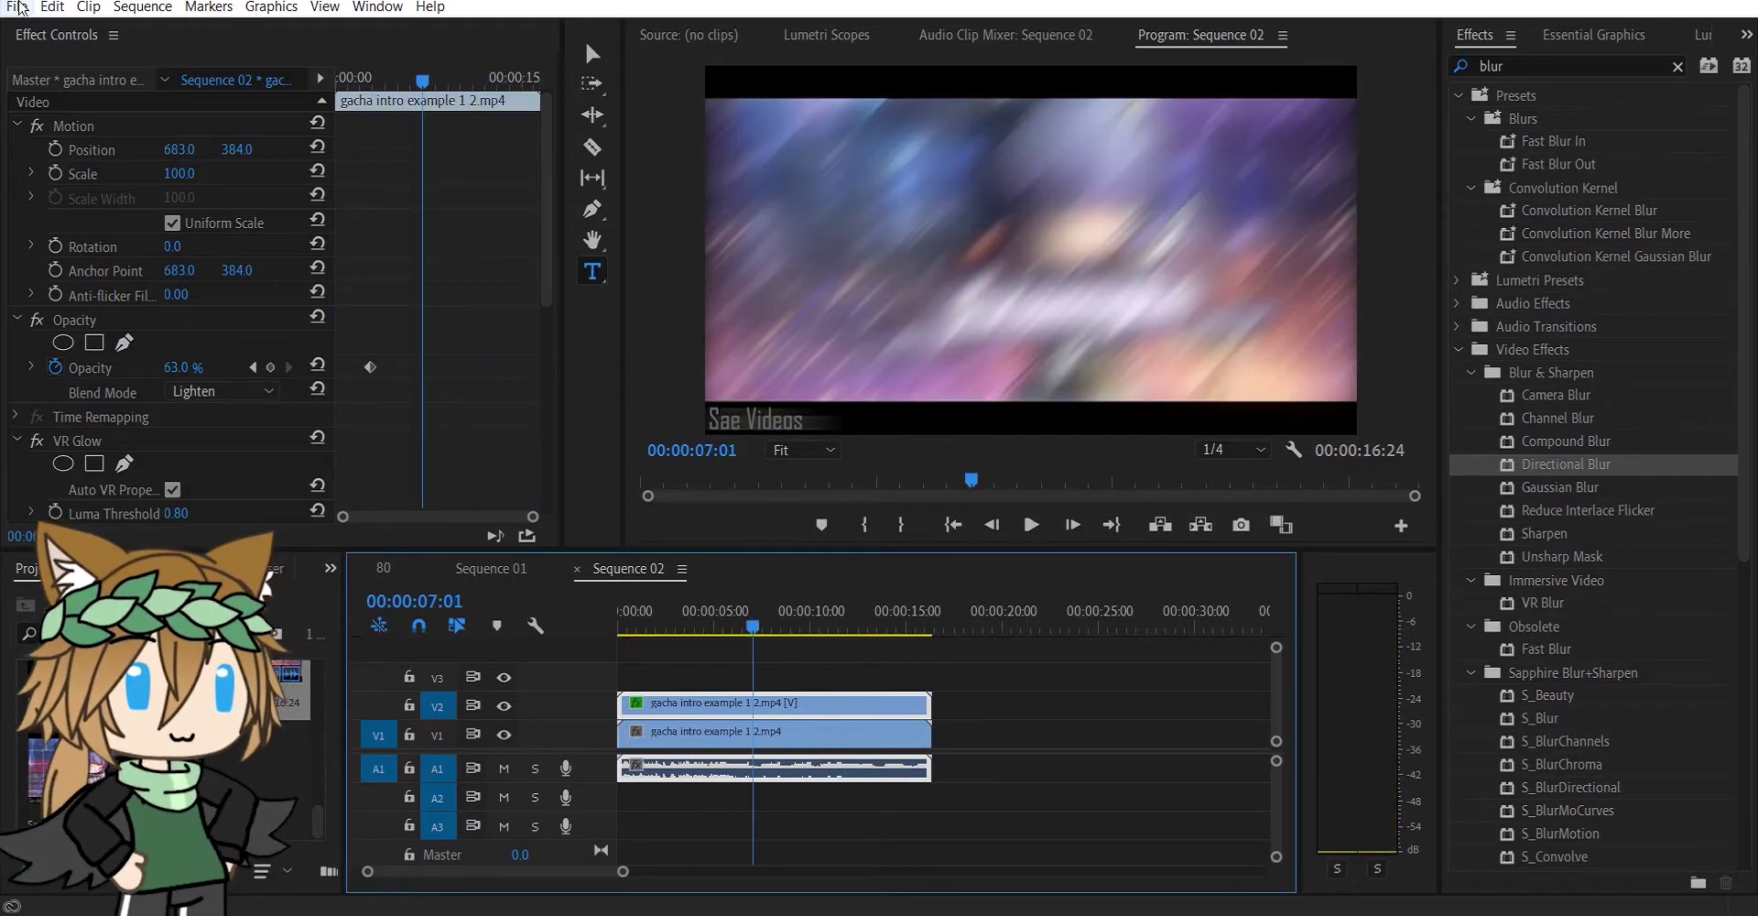
Step: Export Sequence 02 as a video named "gacha intro example 1 3"
click(19, 7)
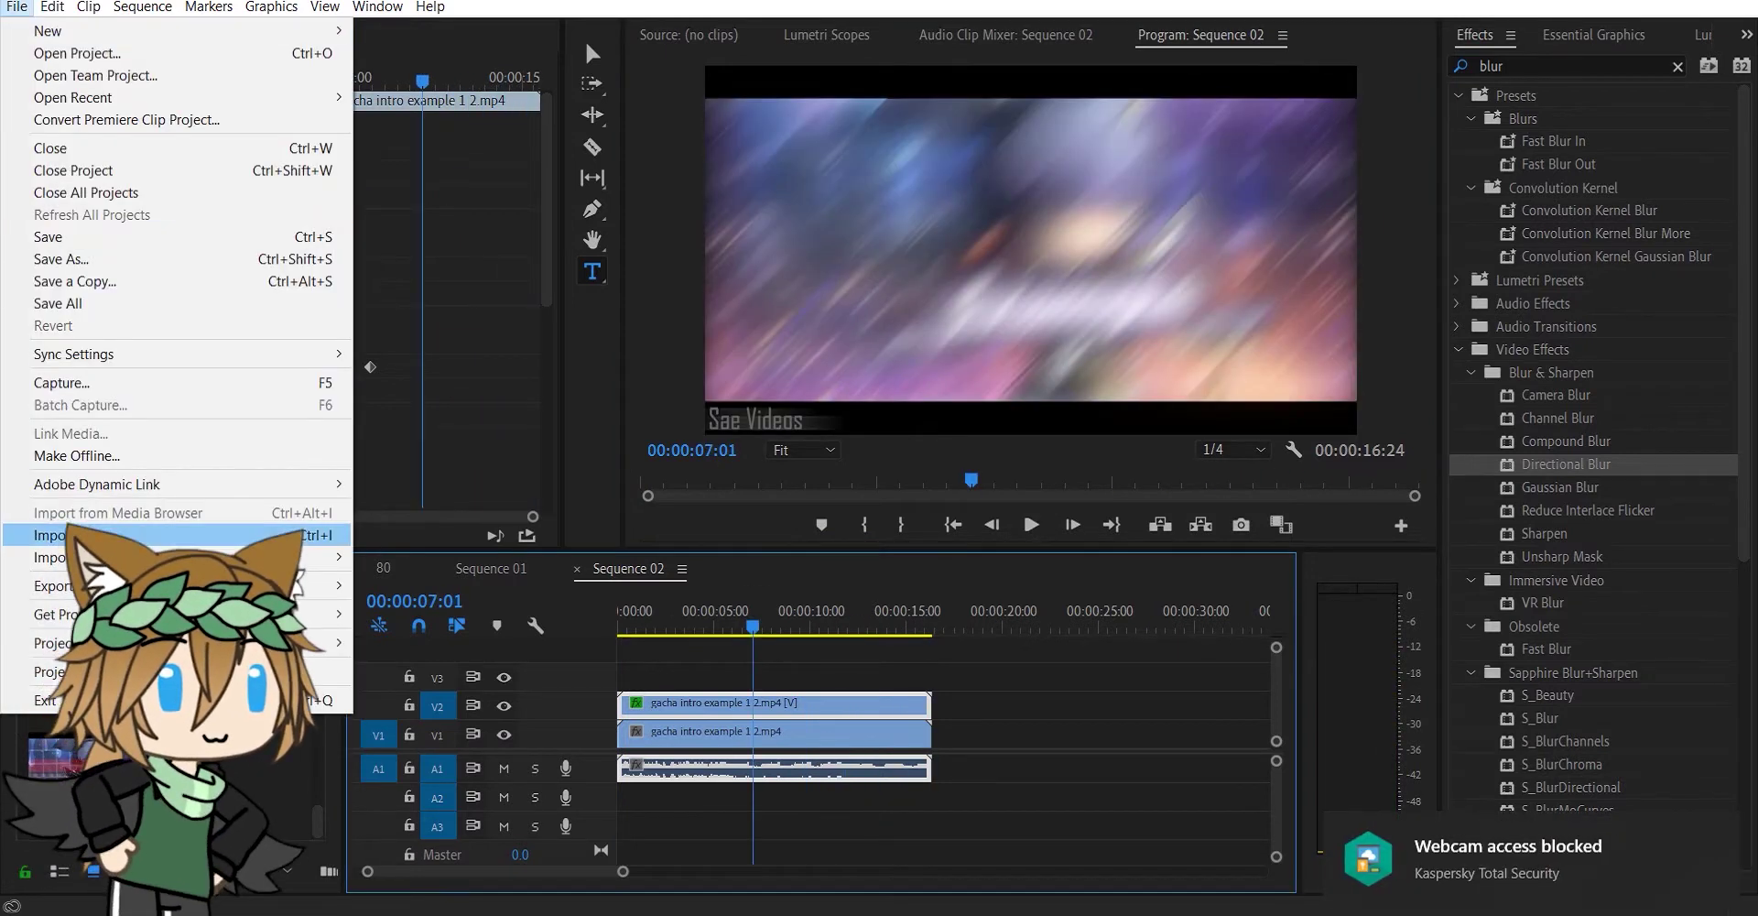
click(384, 595)
click(1181, 270)
click(598, 243)
click(536, 475)
key(BackSpace)
text(3)
click(888, 559)
click(1313, 822)
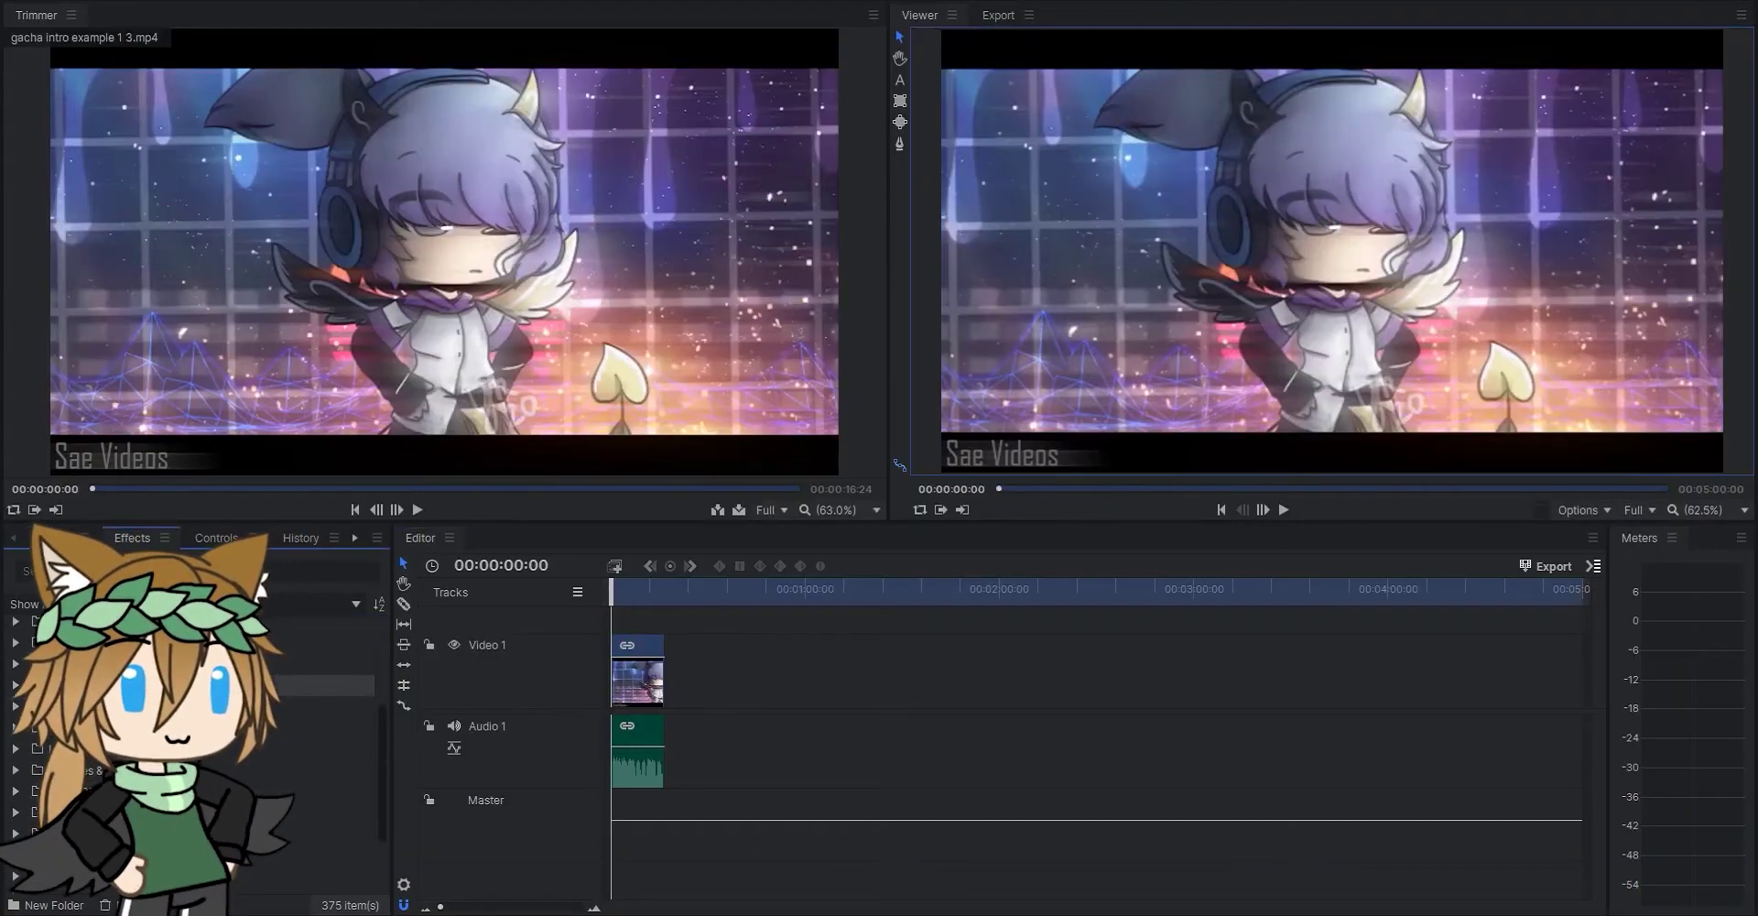
Step: Switch to HitFilm and apply a shake effect to the gacha intro example 1 3.mp4 clip, raising its first value to 143.3
drag(183, 685, 655, 698)
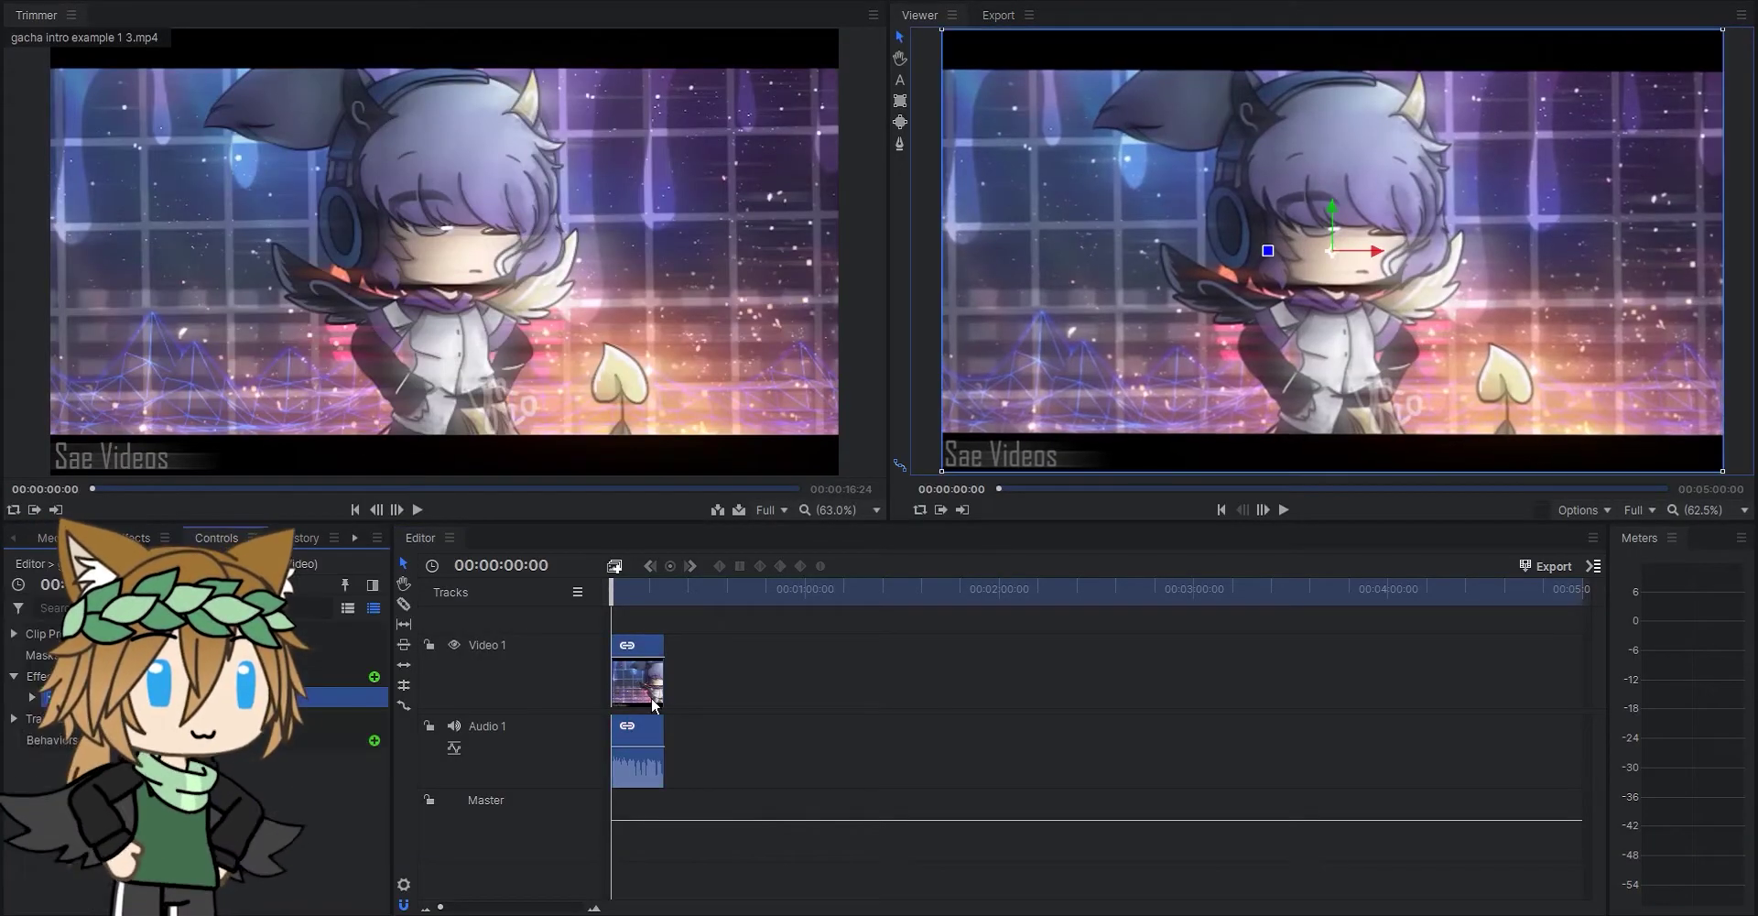
click(32, 698)
click(183, 740)
click(183, 783)
drag(190, 719, 249, 719)
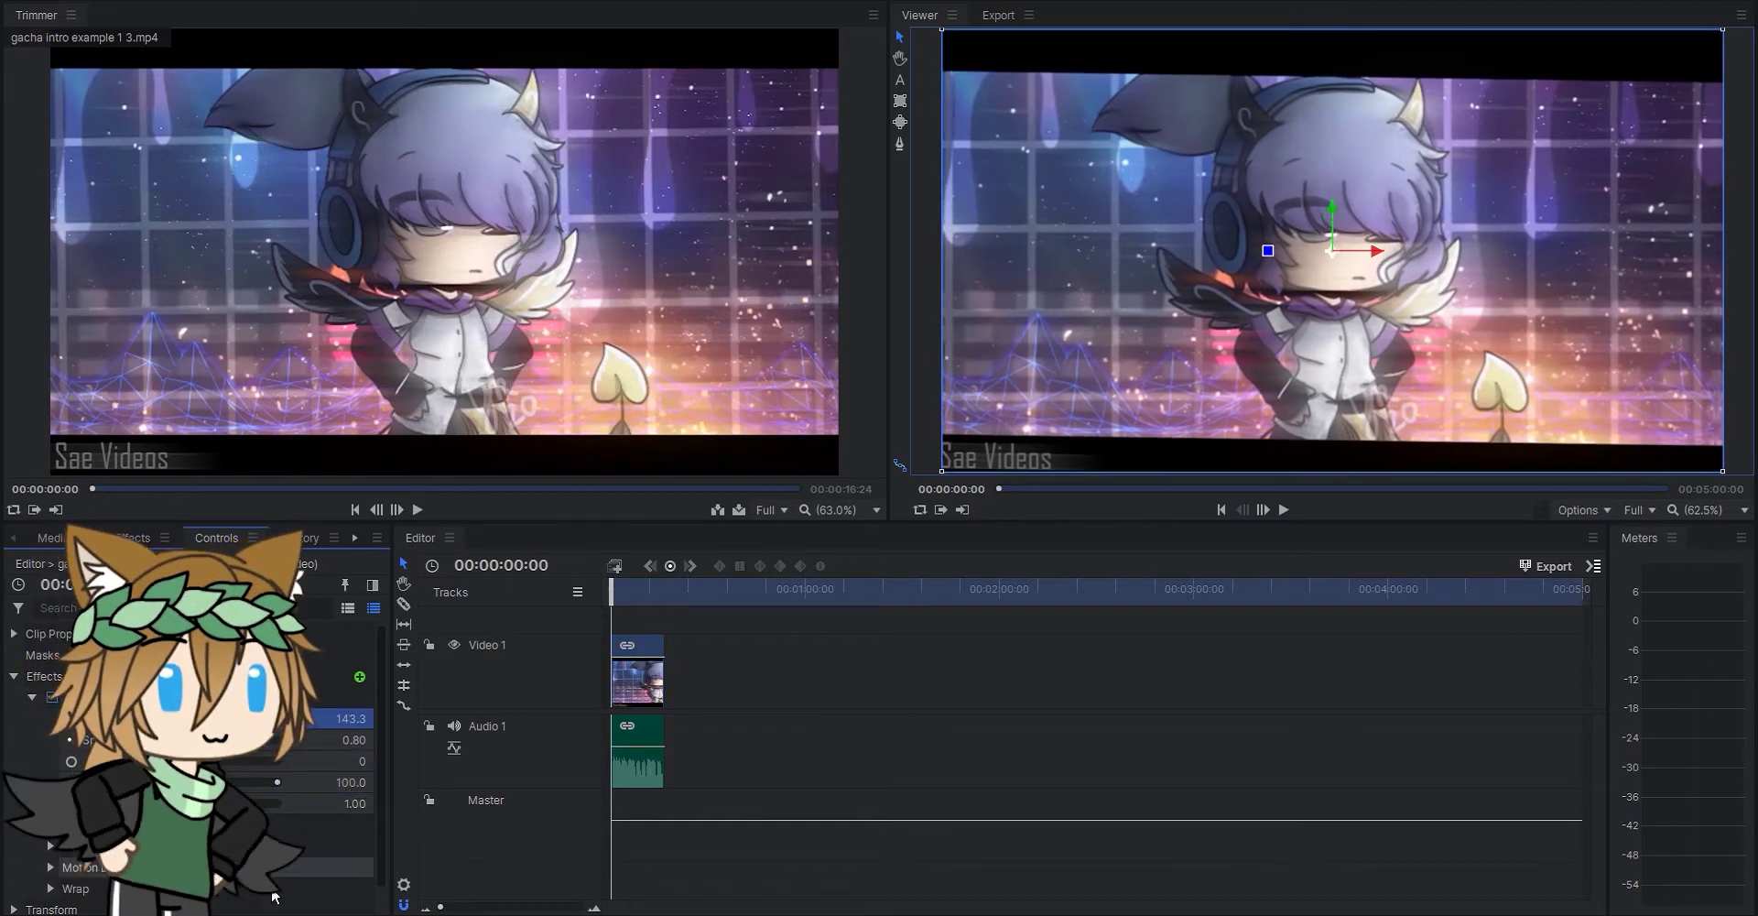
Step: Refine the shake effect to 92.1 and 0.20 with a motion blur value of 0.04, and play the clip
click(265, 885)
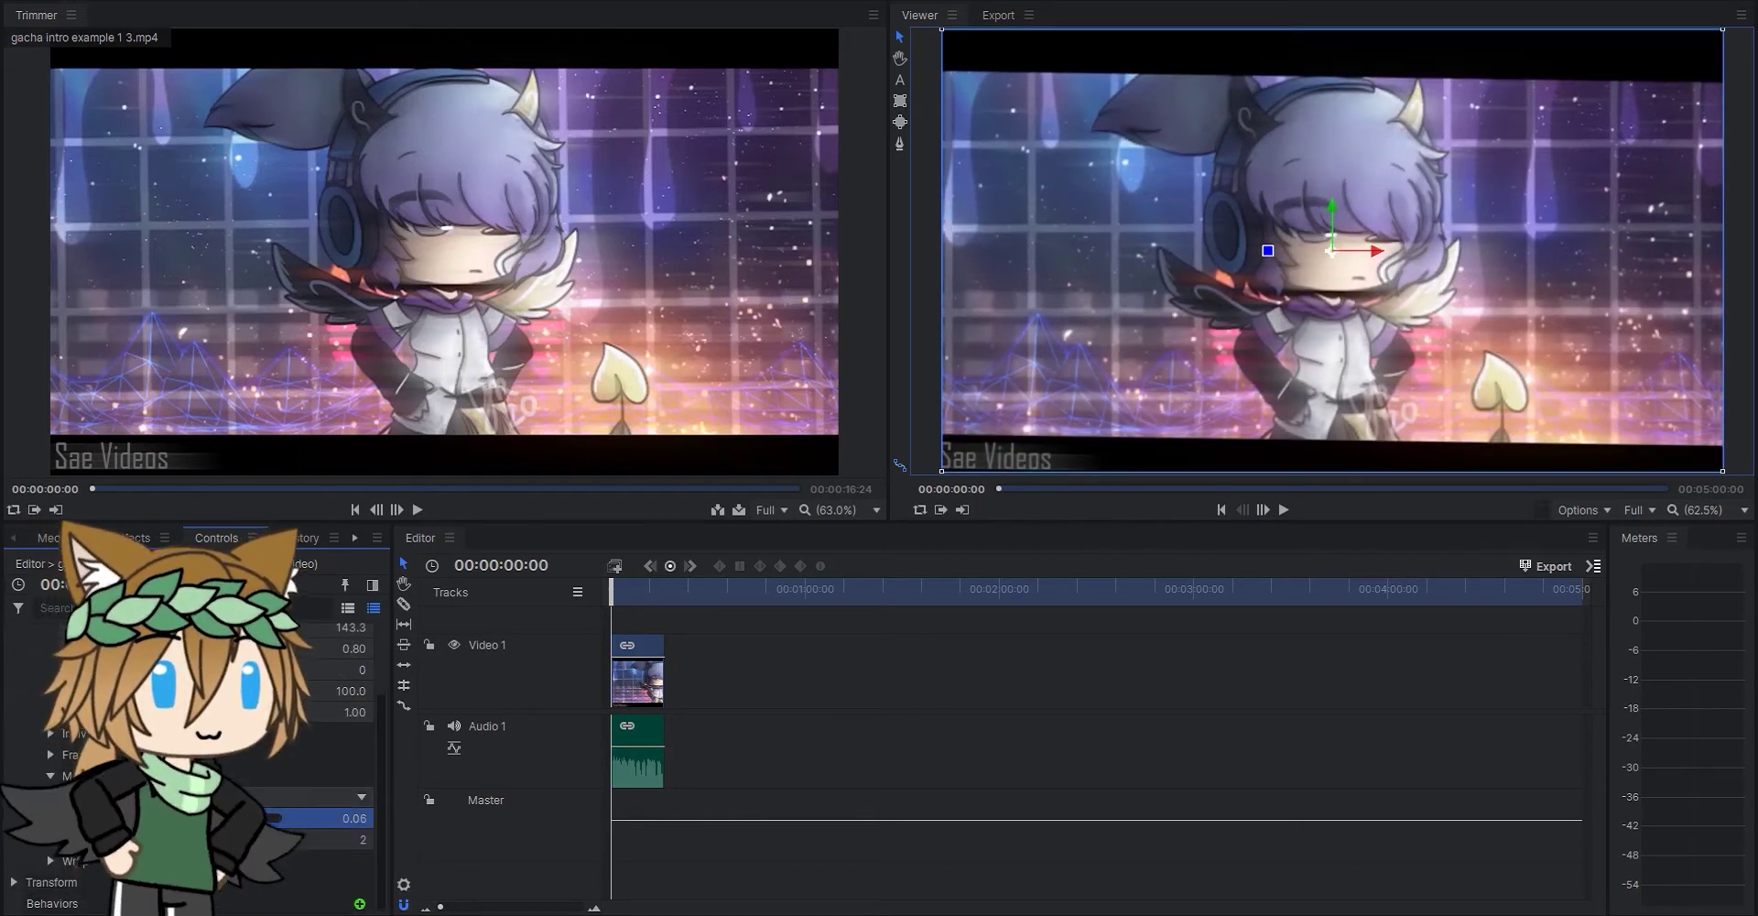
key(space)
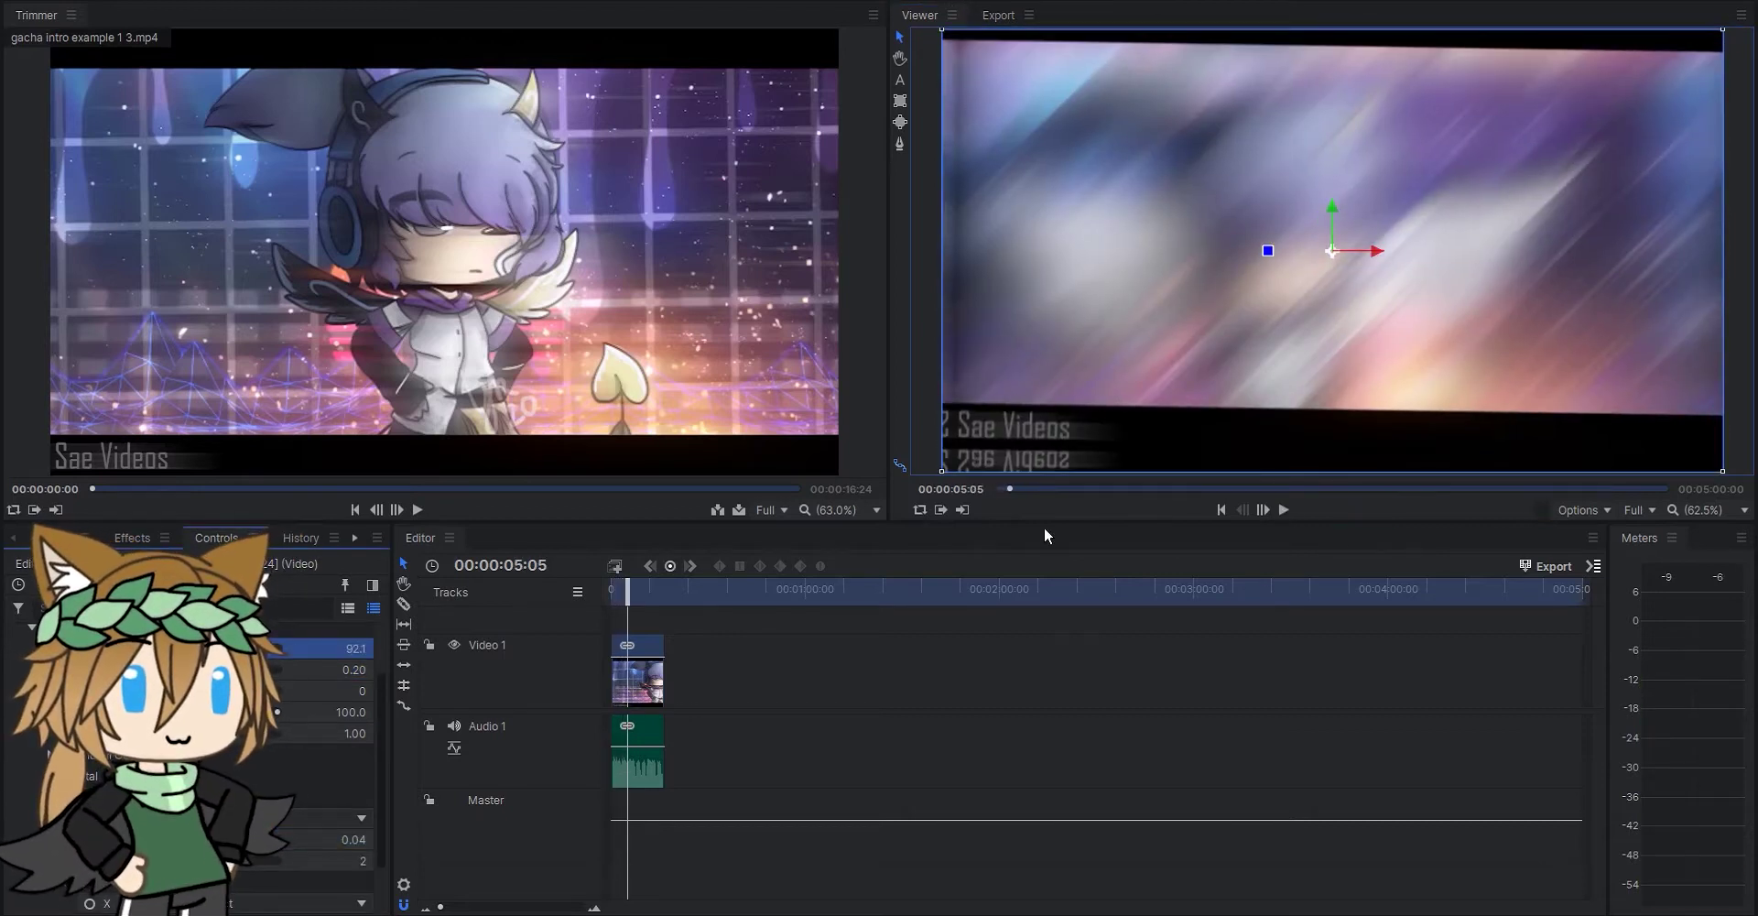
click(1285, 510)
Step: Export the shaken clip as "gacha intro example 1"
click(1546, 566)
click(1557, 588)
key(BackSpace)
text(gacha intro example 1)
key(Return)
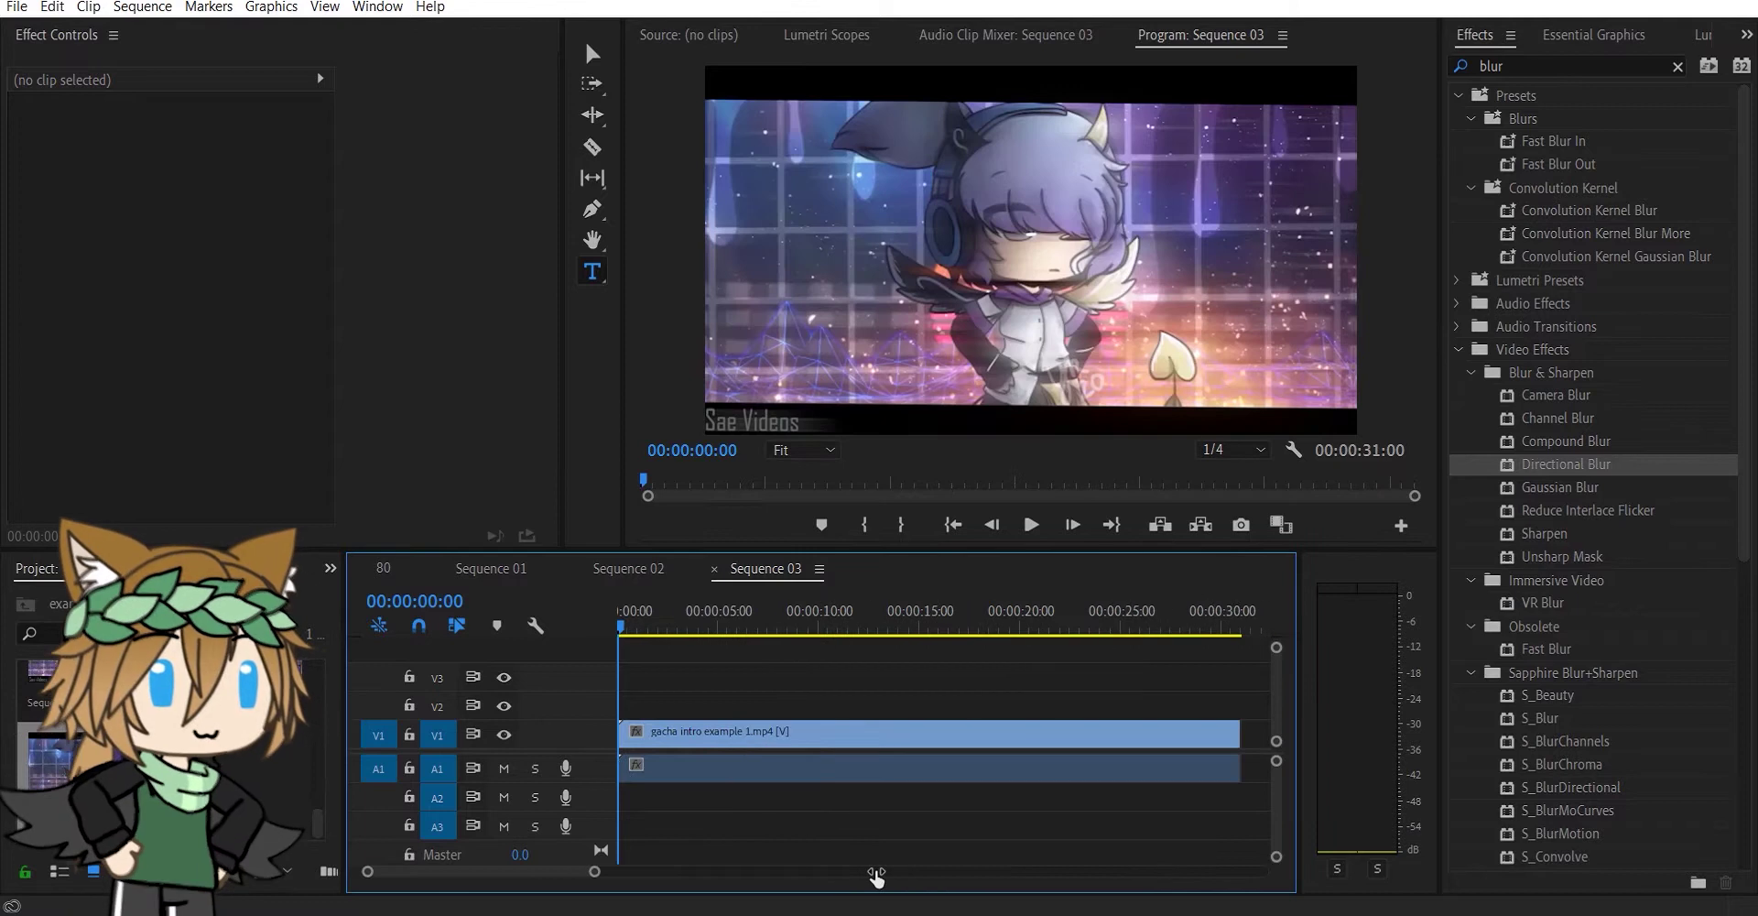
Step: In Premiere Pro, trim gacha intro example 1.mp4 in Sequence 03 to end at 00:00:16:23 and add a transition at the video's end
drag(920, 612, 933, 612)
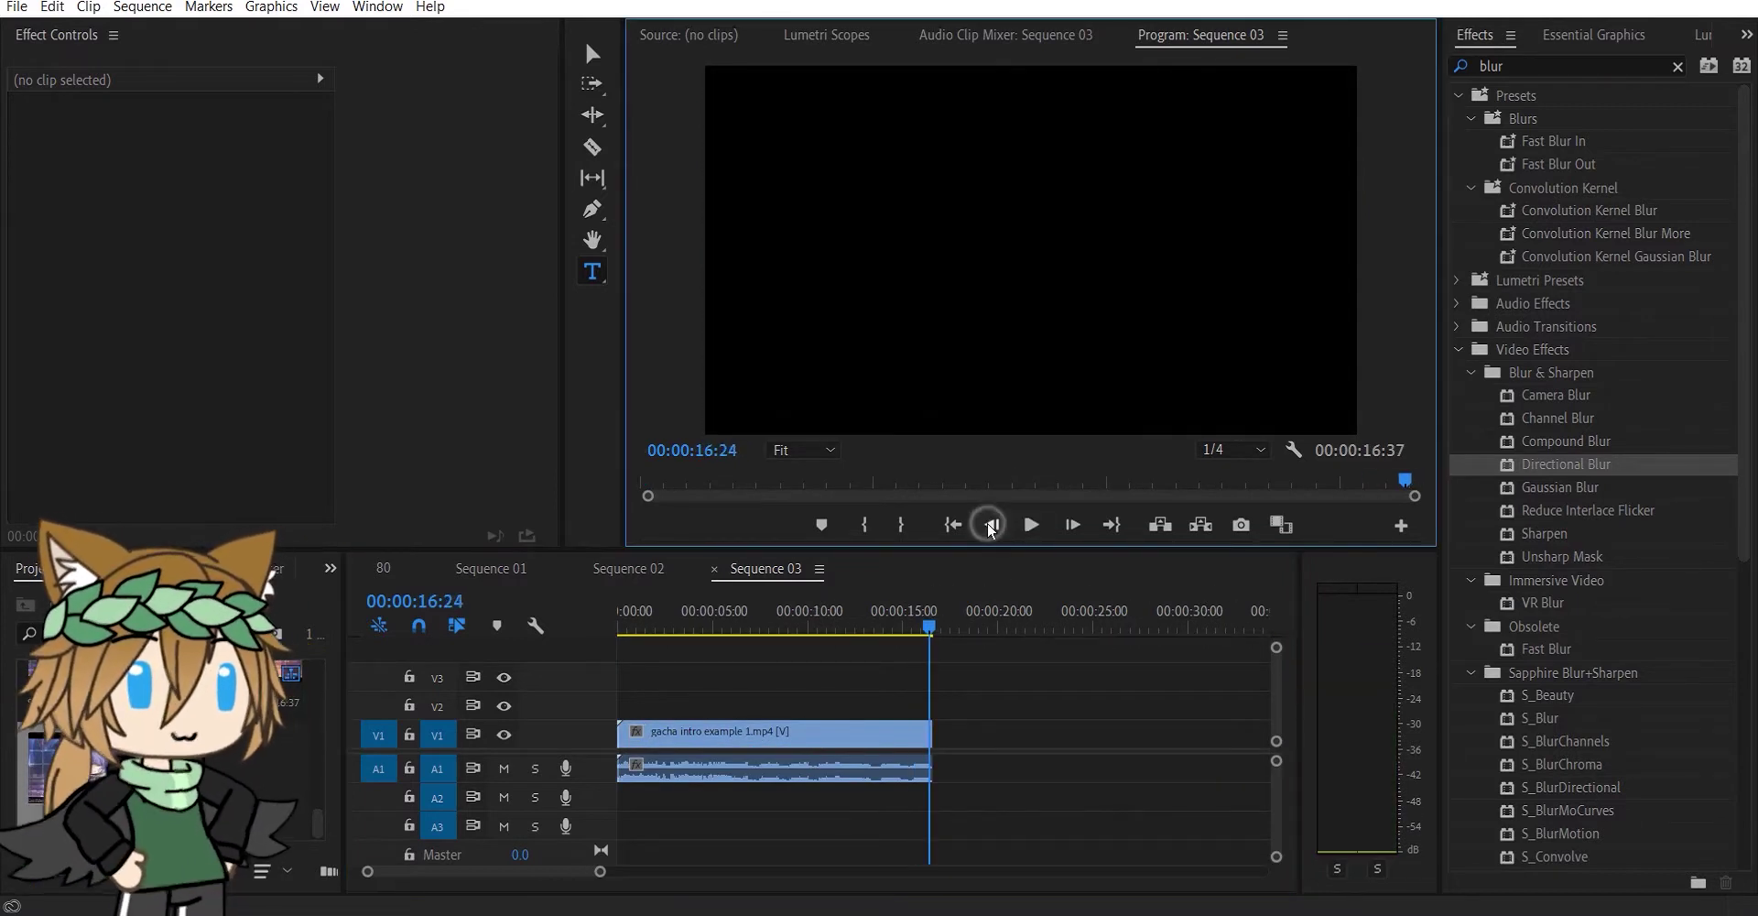
click(991, 525)
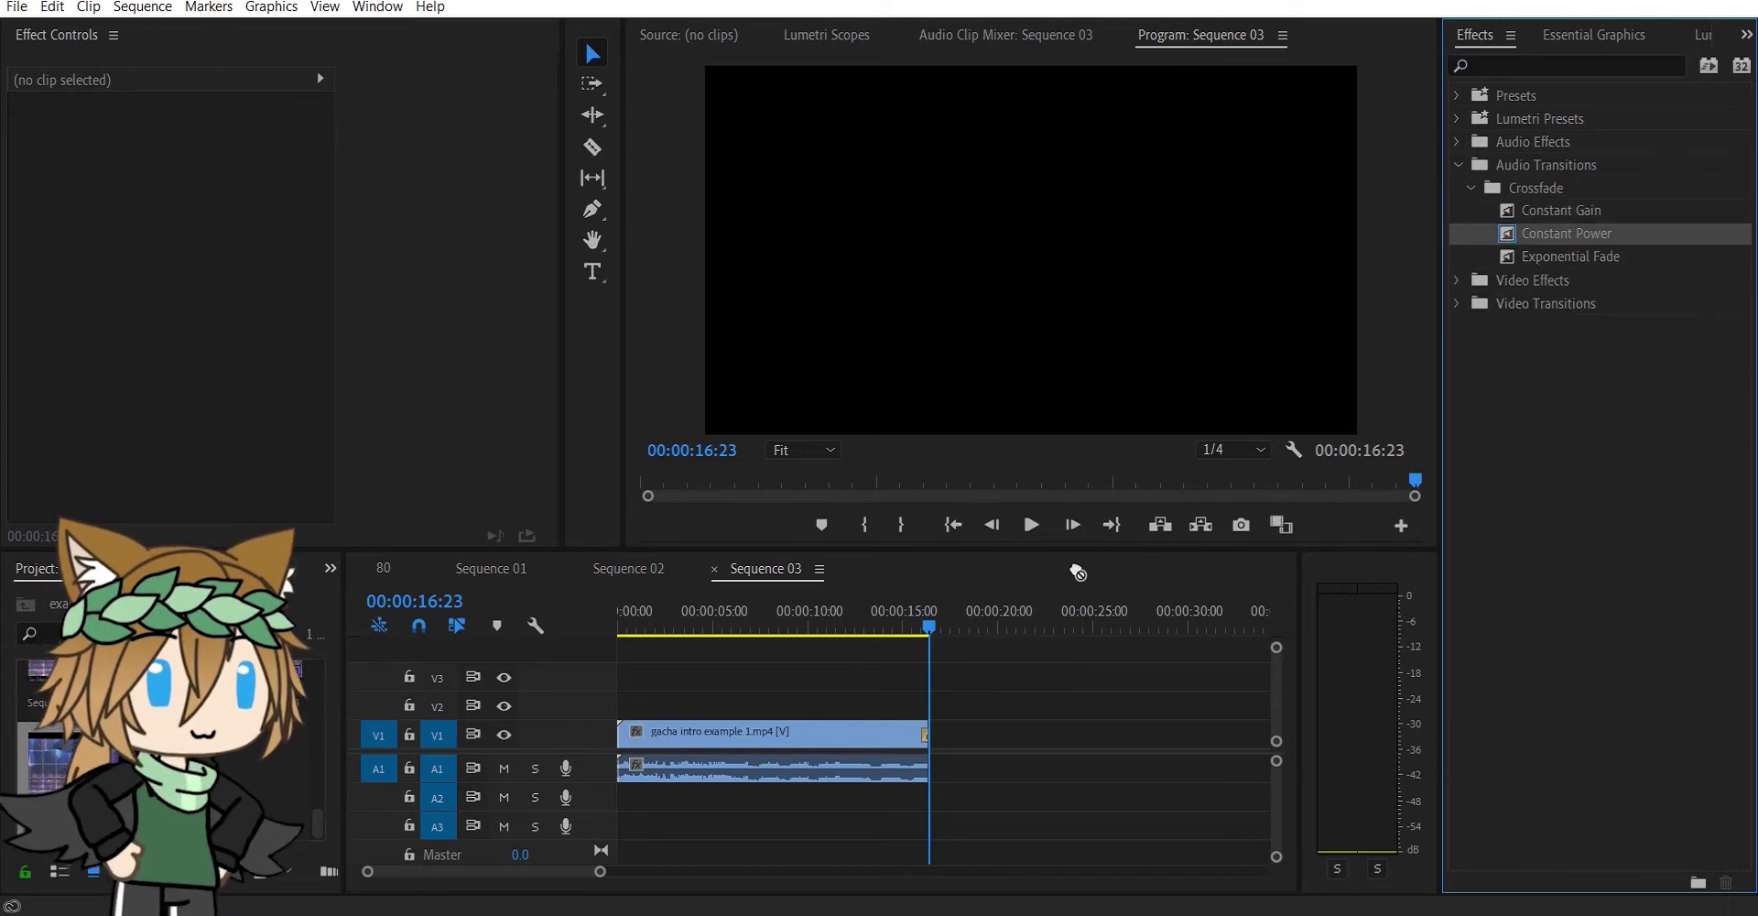
Step: Add a Constant Power crossfade at the end of the audio, set its duration to 00:00:00:25, and play the sequence
drag(1079, 572, 919, 768)
double_click(920, 769)
text(00:00:00:2)
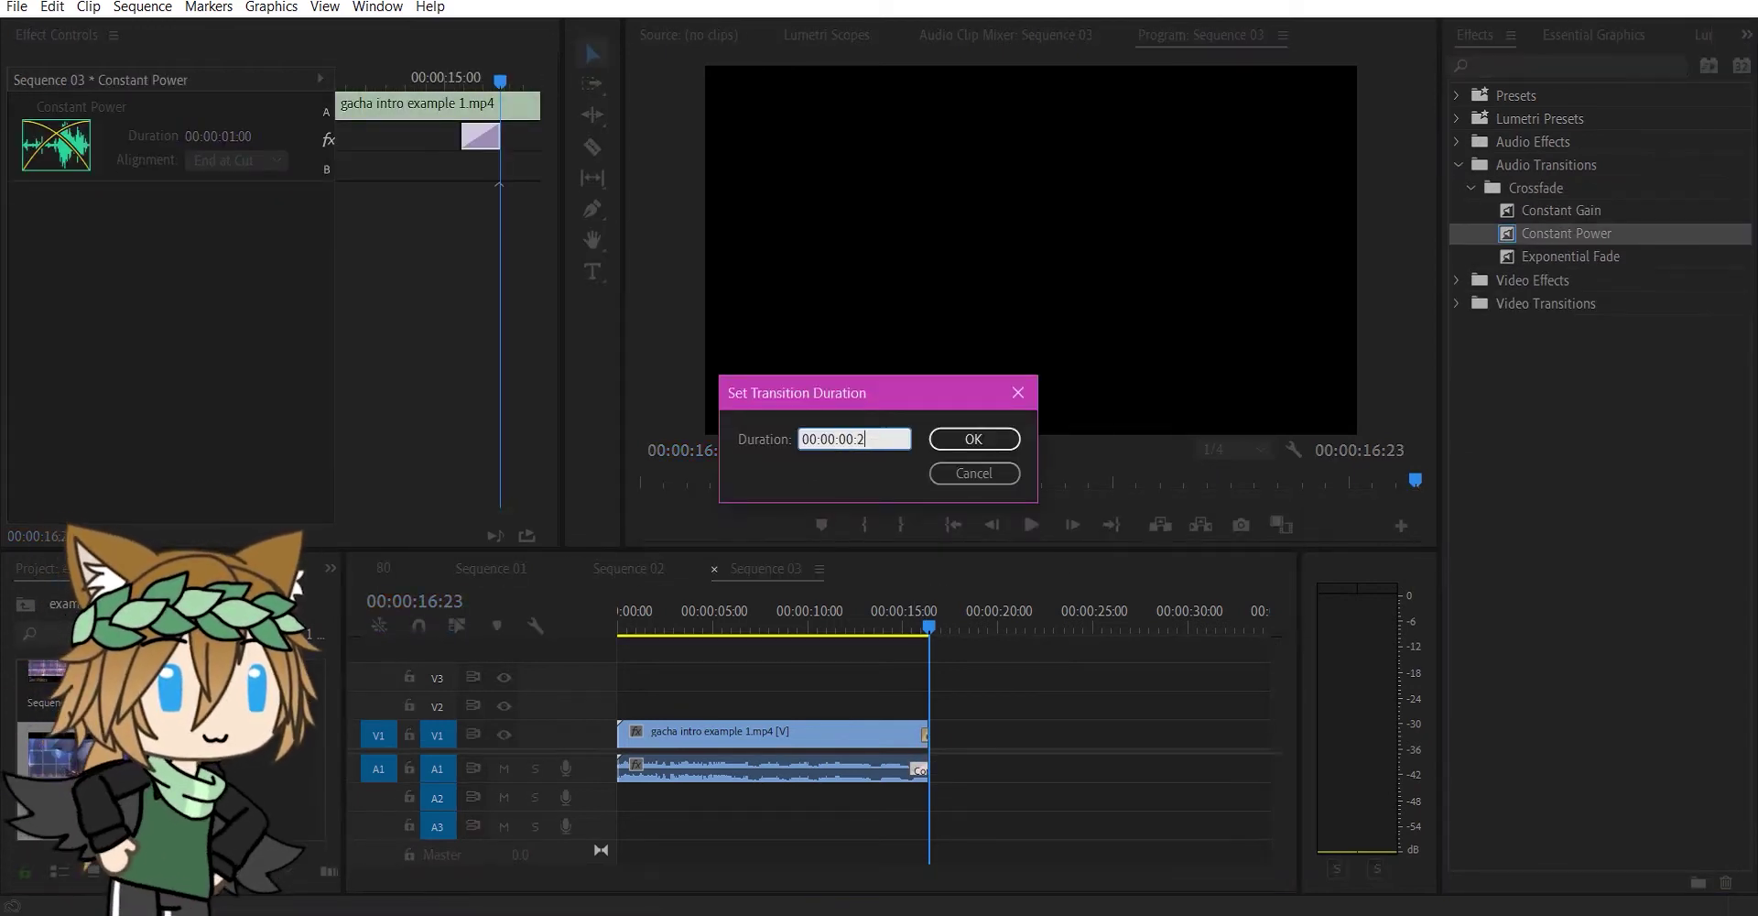
text(5)
key(Return)
click(1031, 525)
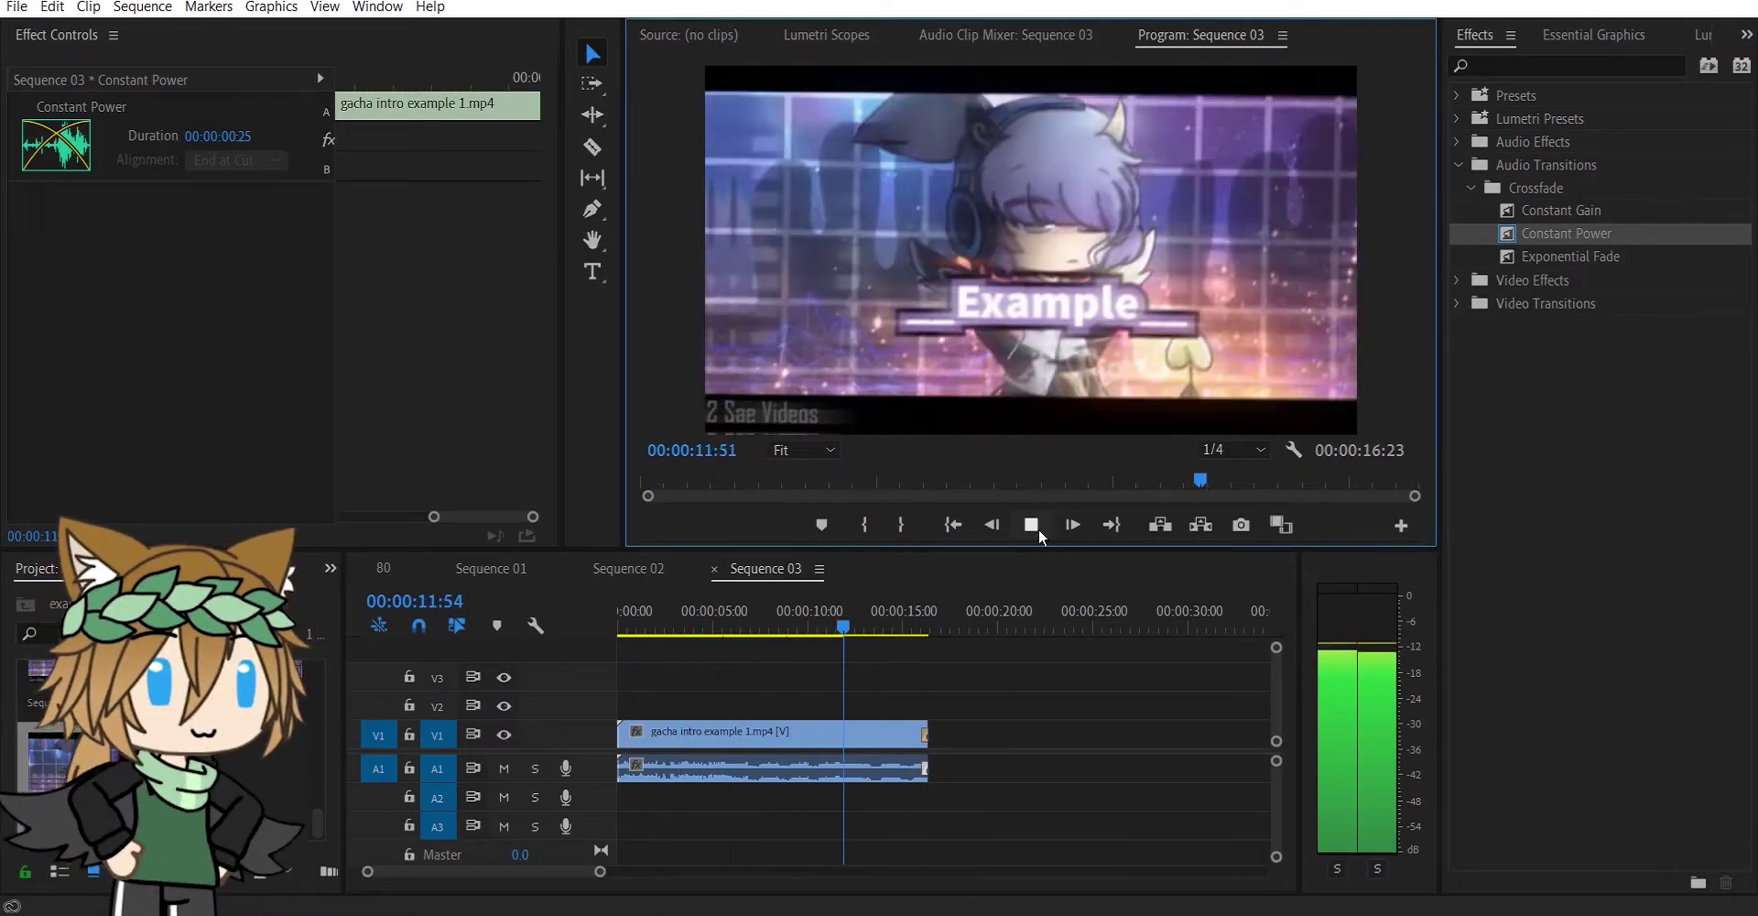
Step: Export Sequence 03 as an H.264 video named "gacha intro example 1 4"
click(17, 7)
mouse_move(55, 586)
click(403, 586)
click(1183, 271)
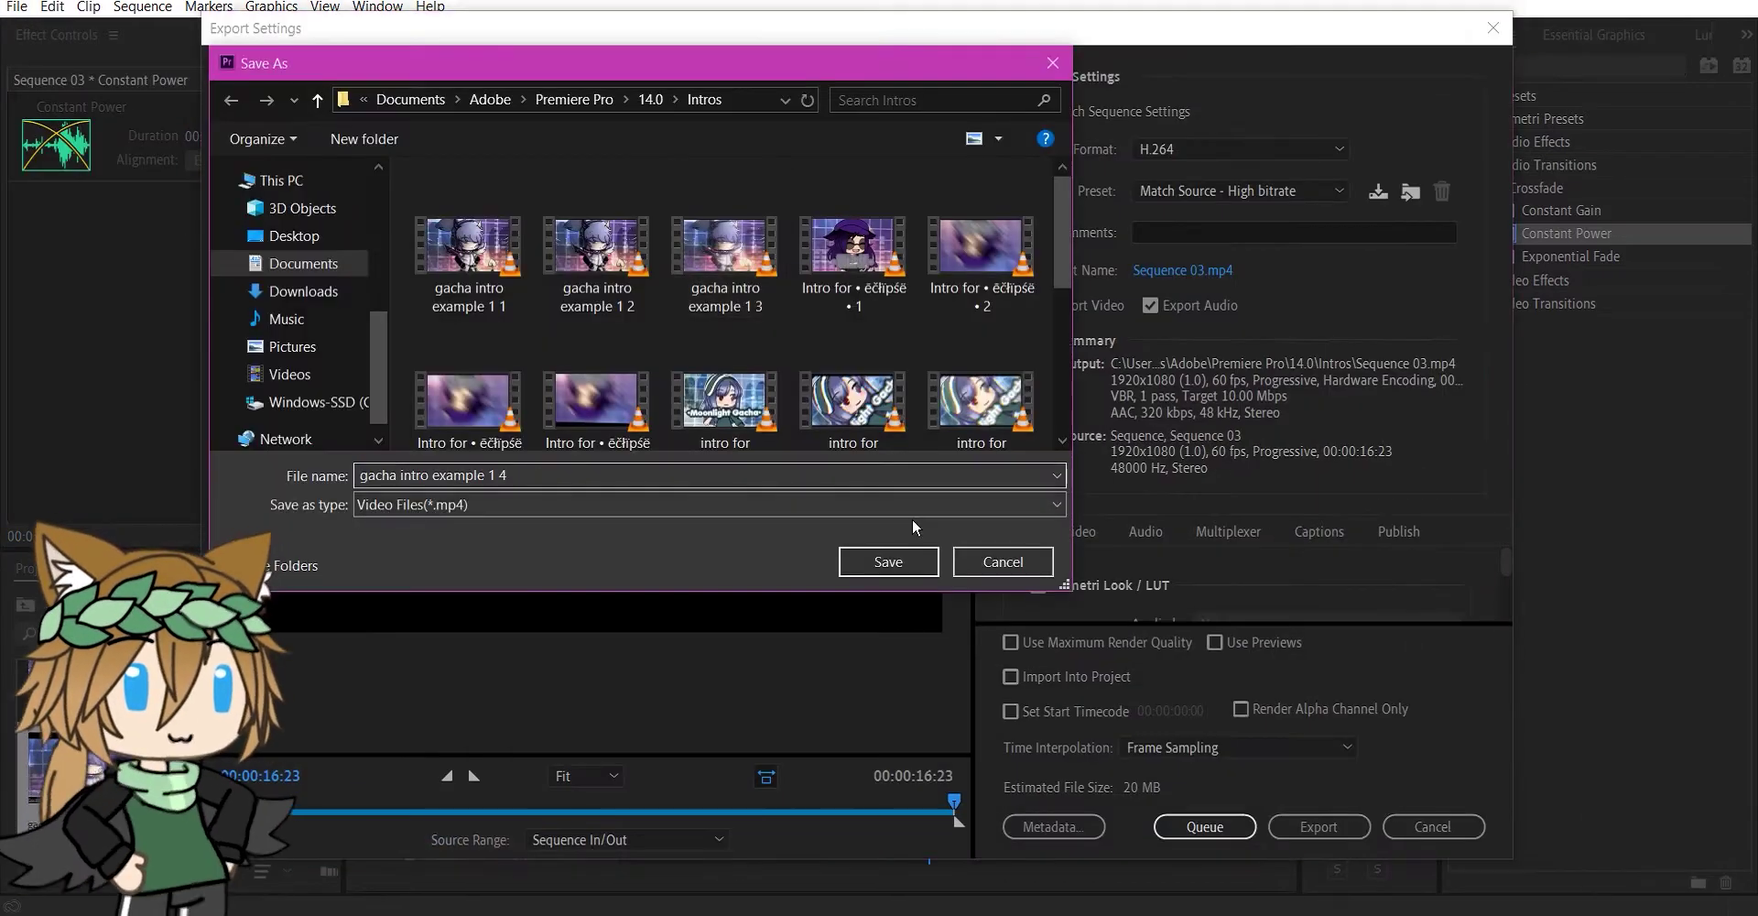
click(888, 561)
click(1319, 826)
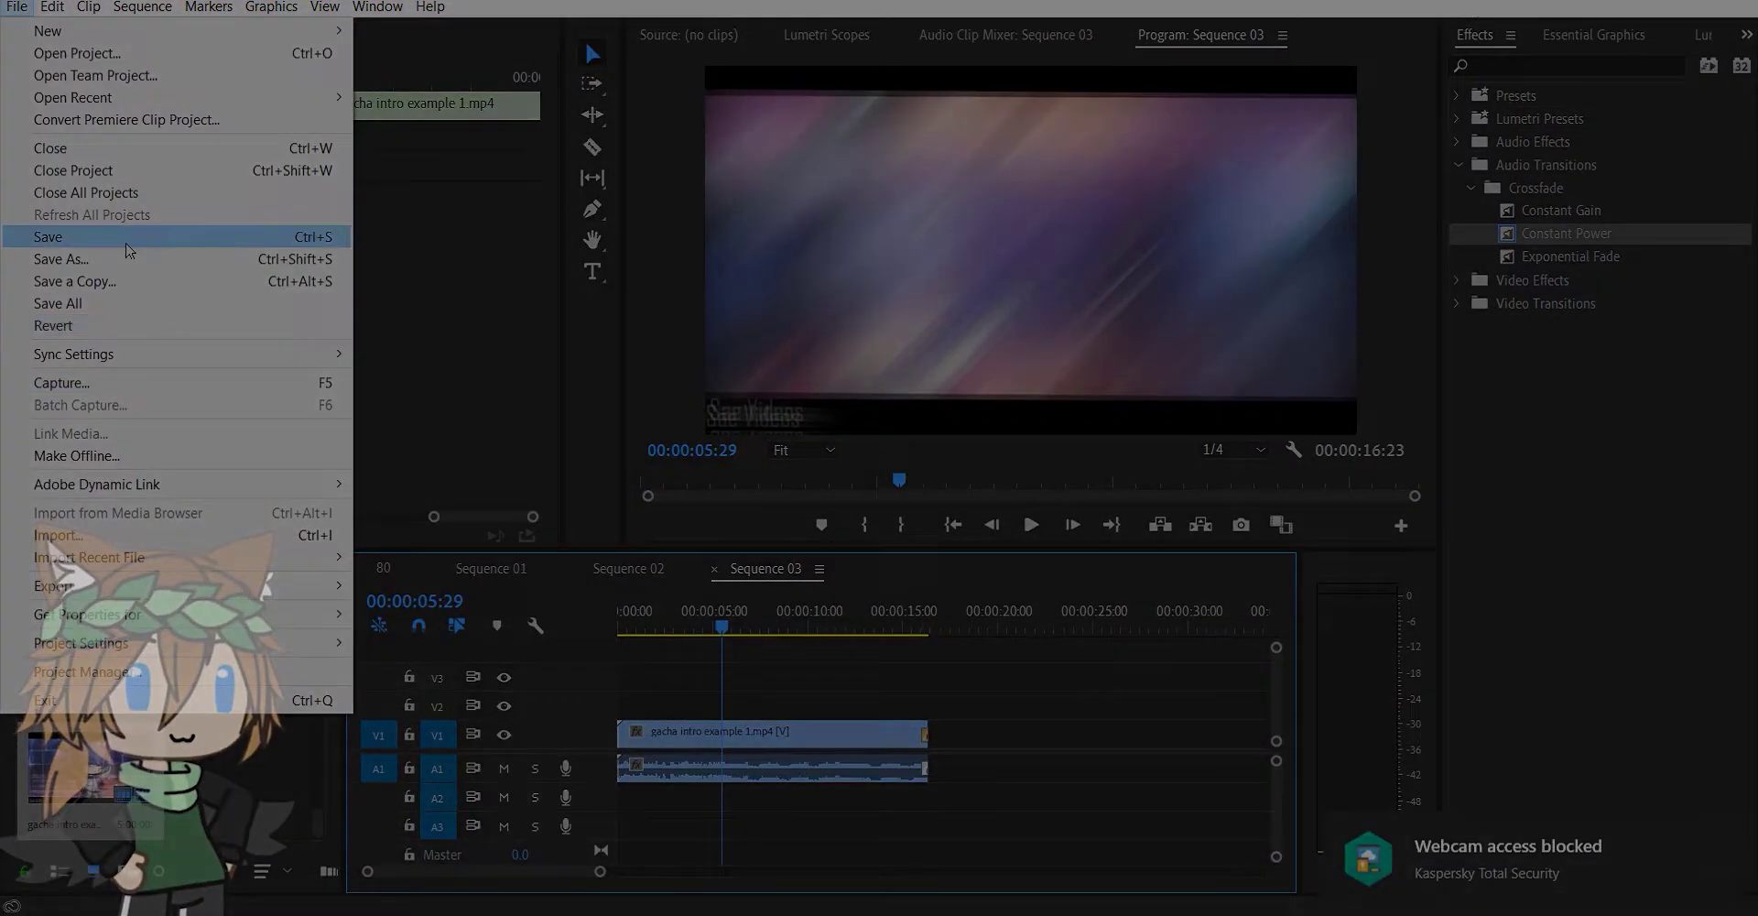